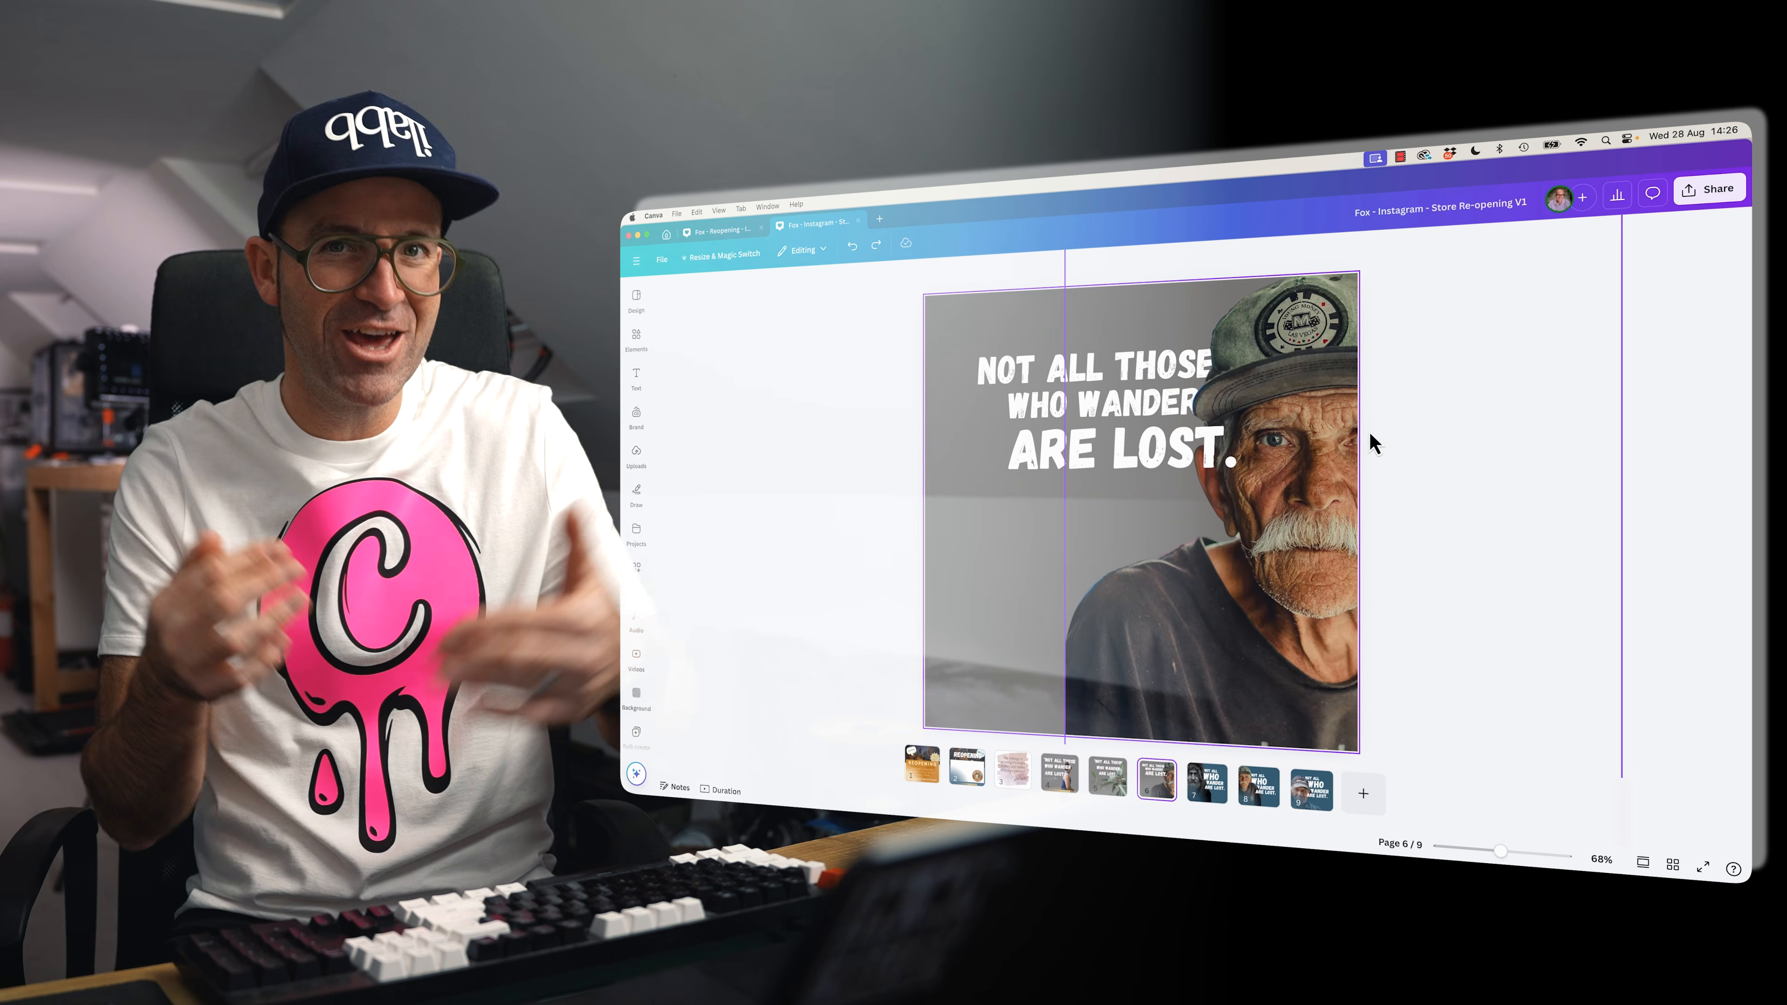
Look through pages 7 to 9 of the store re-opening Instagram design.
left_click(1199, 794)
left_click(1263, 799)
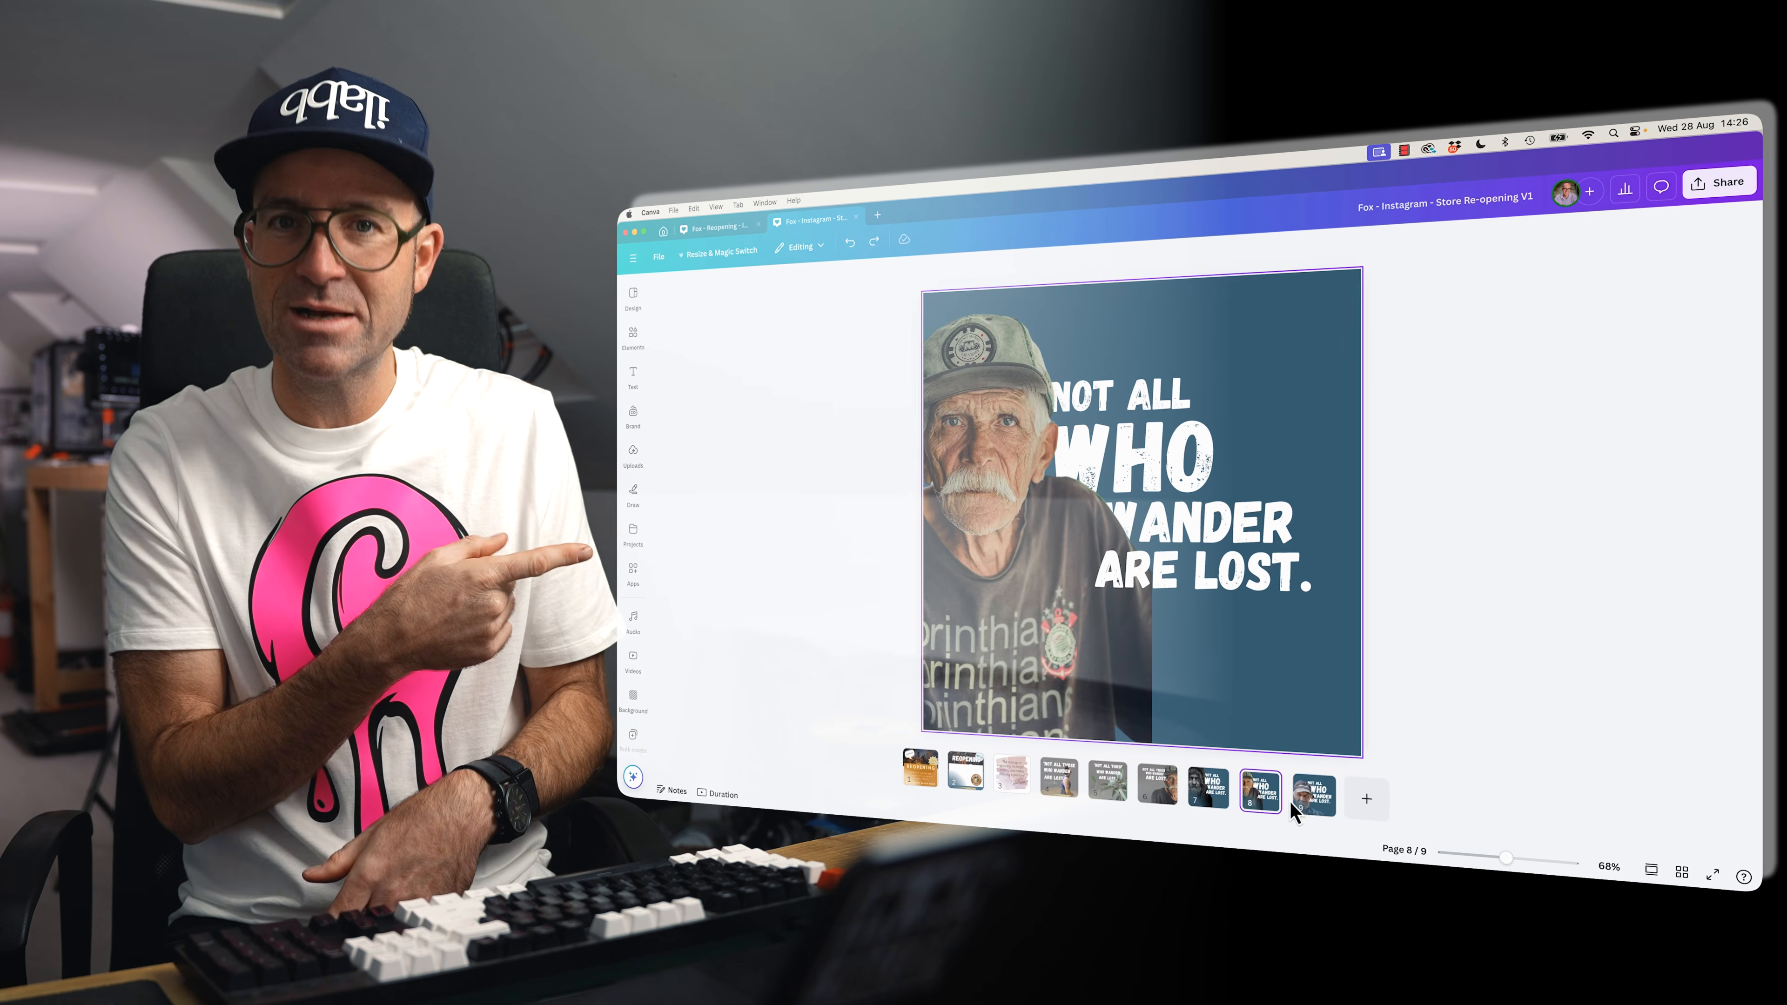
left_click(1312, 794)
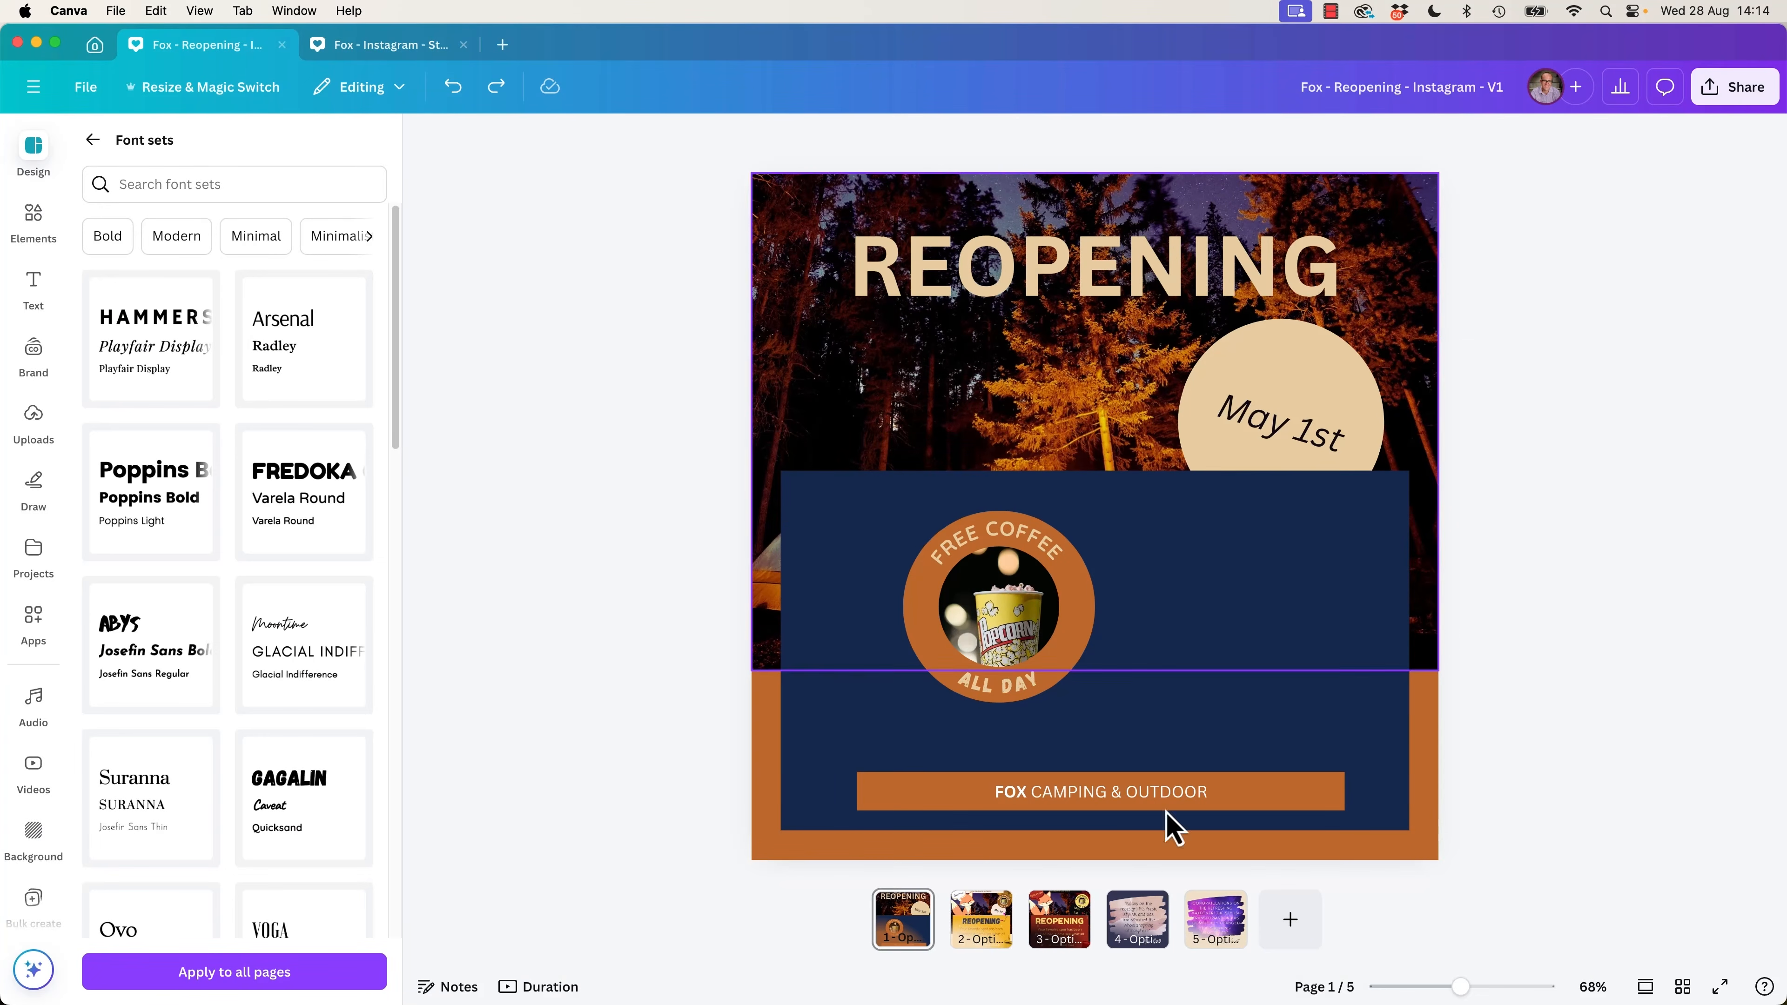
Insert a new blank page directly after page 1, Option 1a, working in scroll view, and return to the thumbnail view.
left_click(1293, 928)
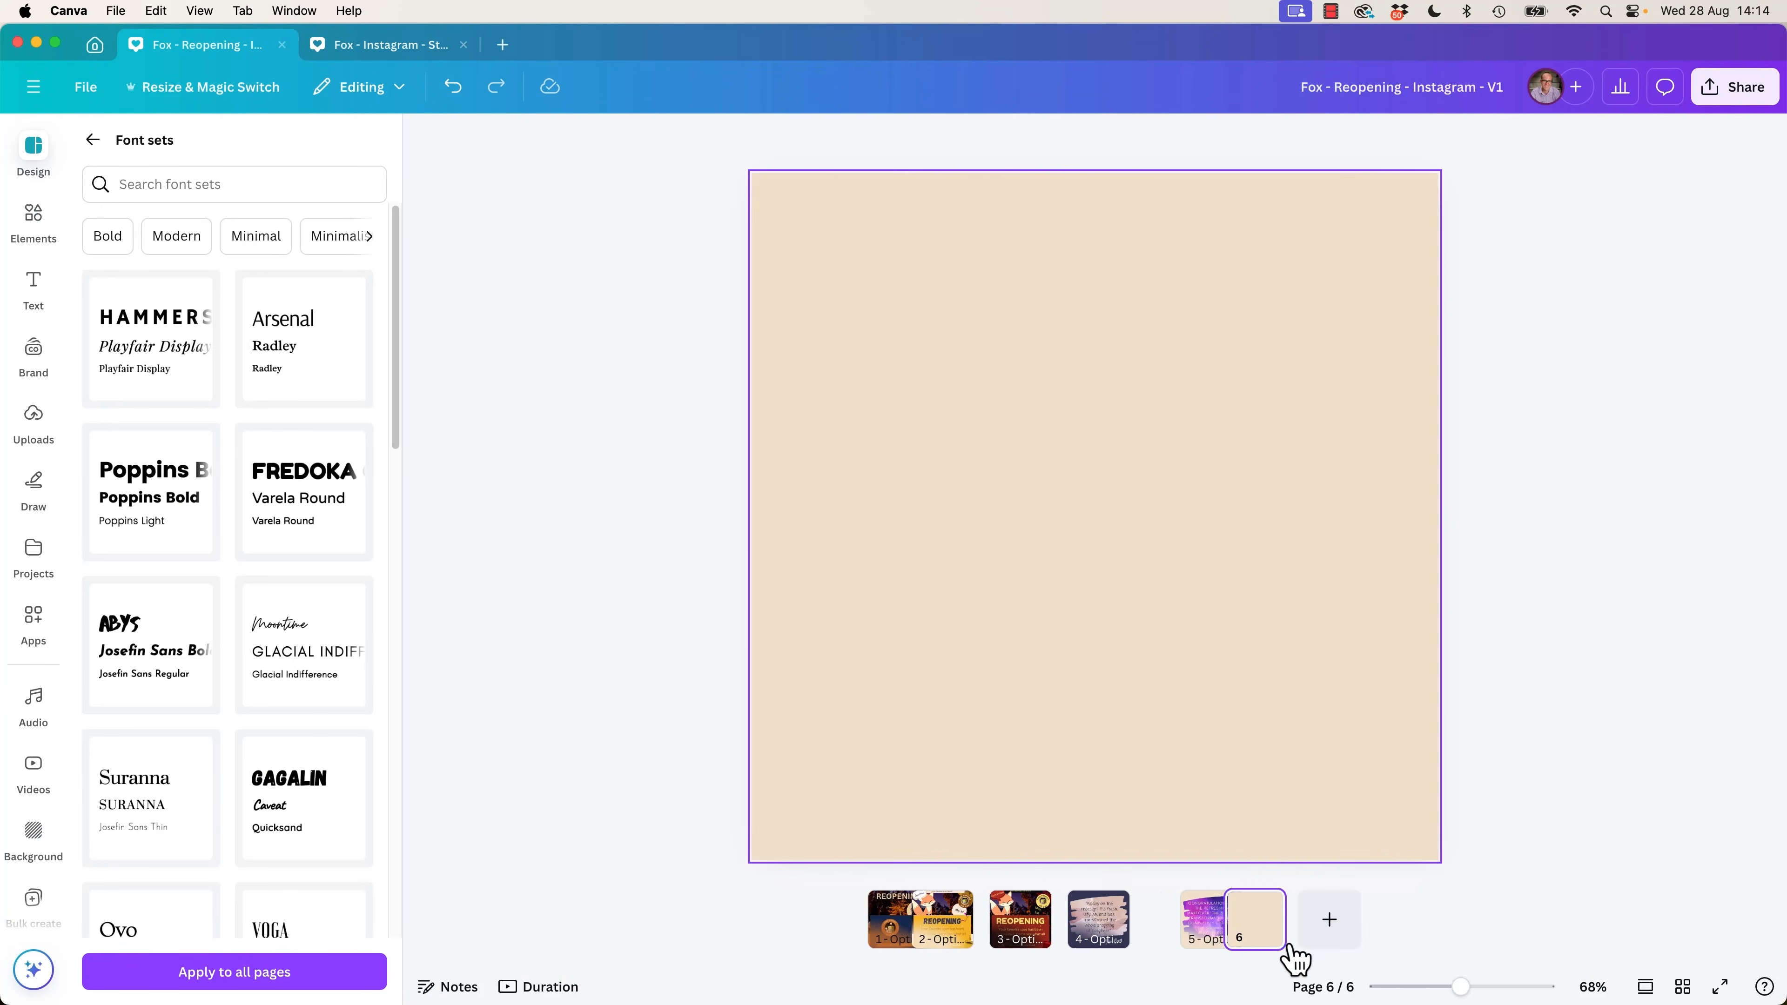
key("super+z")
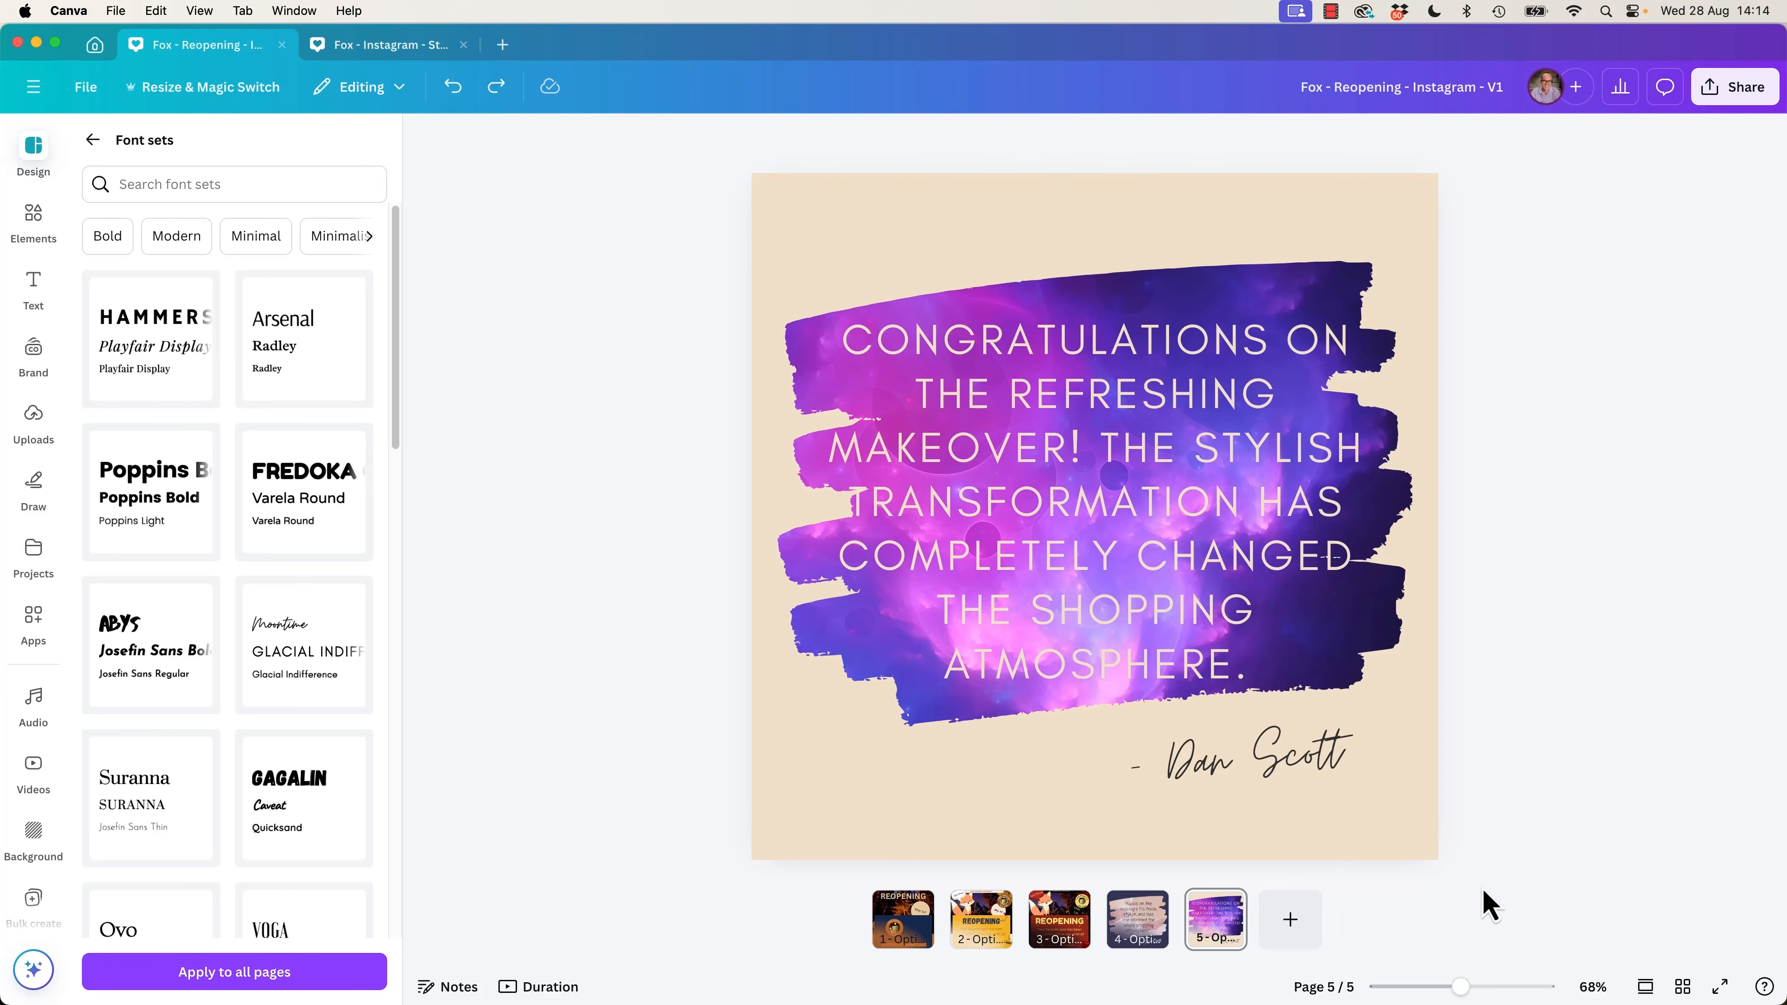
left_click(1645, 986)
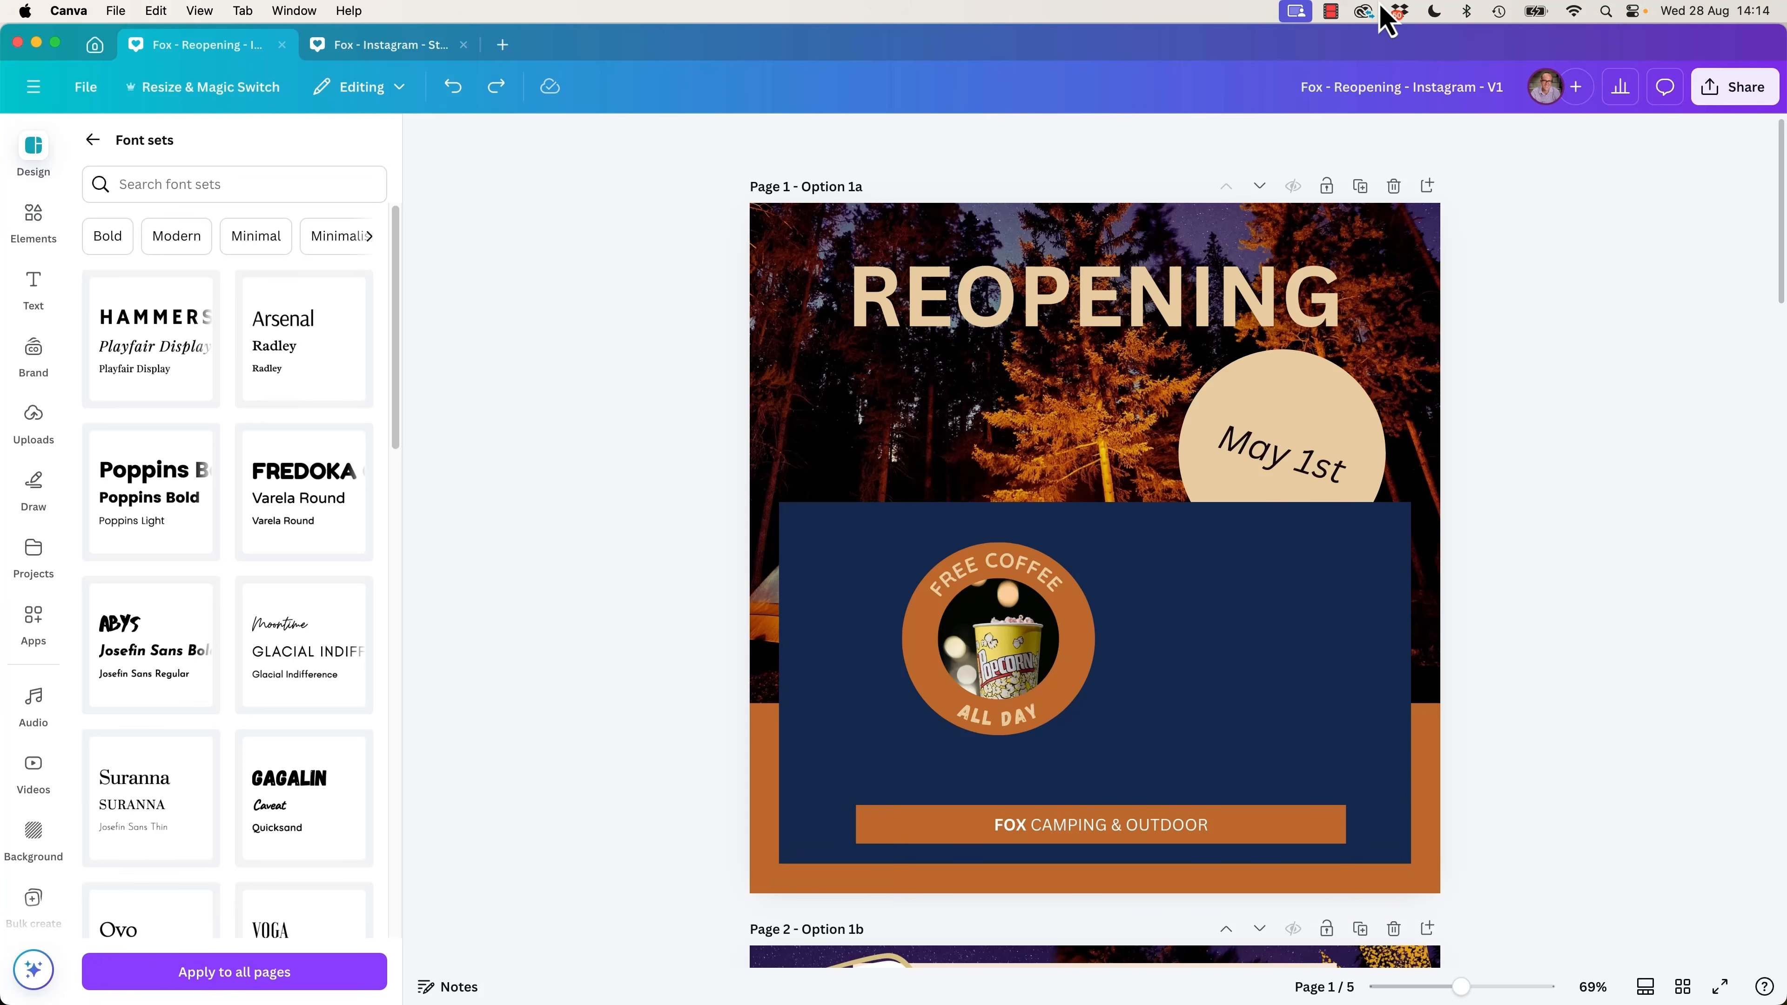
left_click(1427, 186)
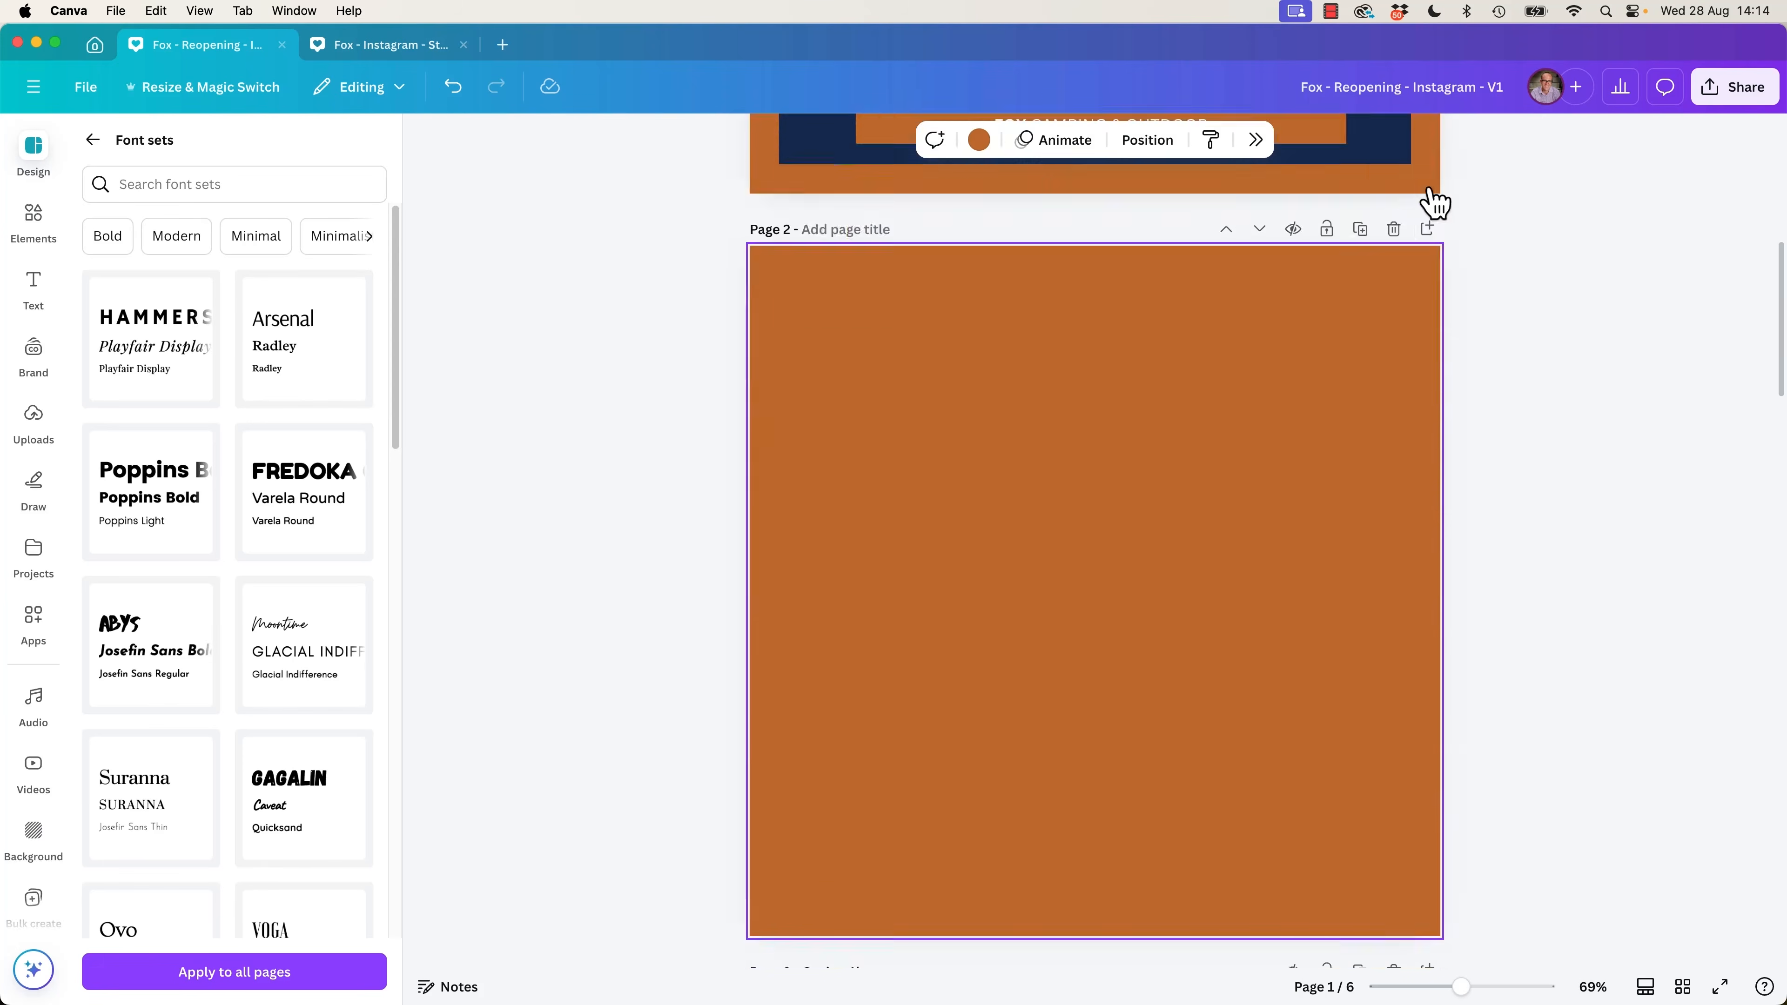
left_click(1645, 986)
Change the new blank page's background to the mid-grey from the default solid colours.
left_click(1183, 487)
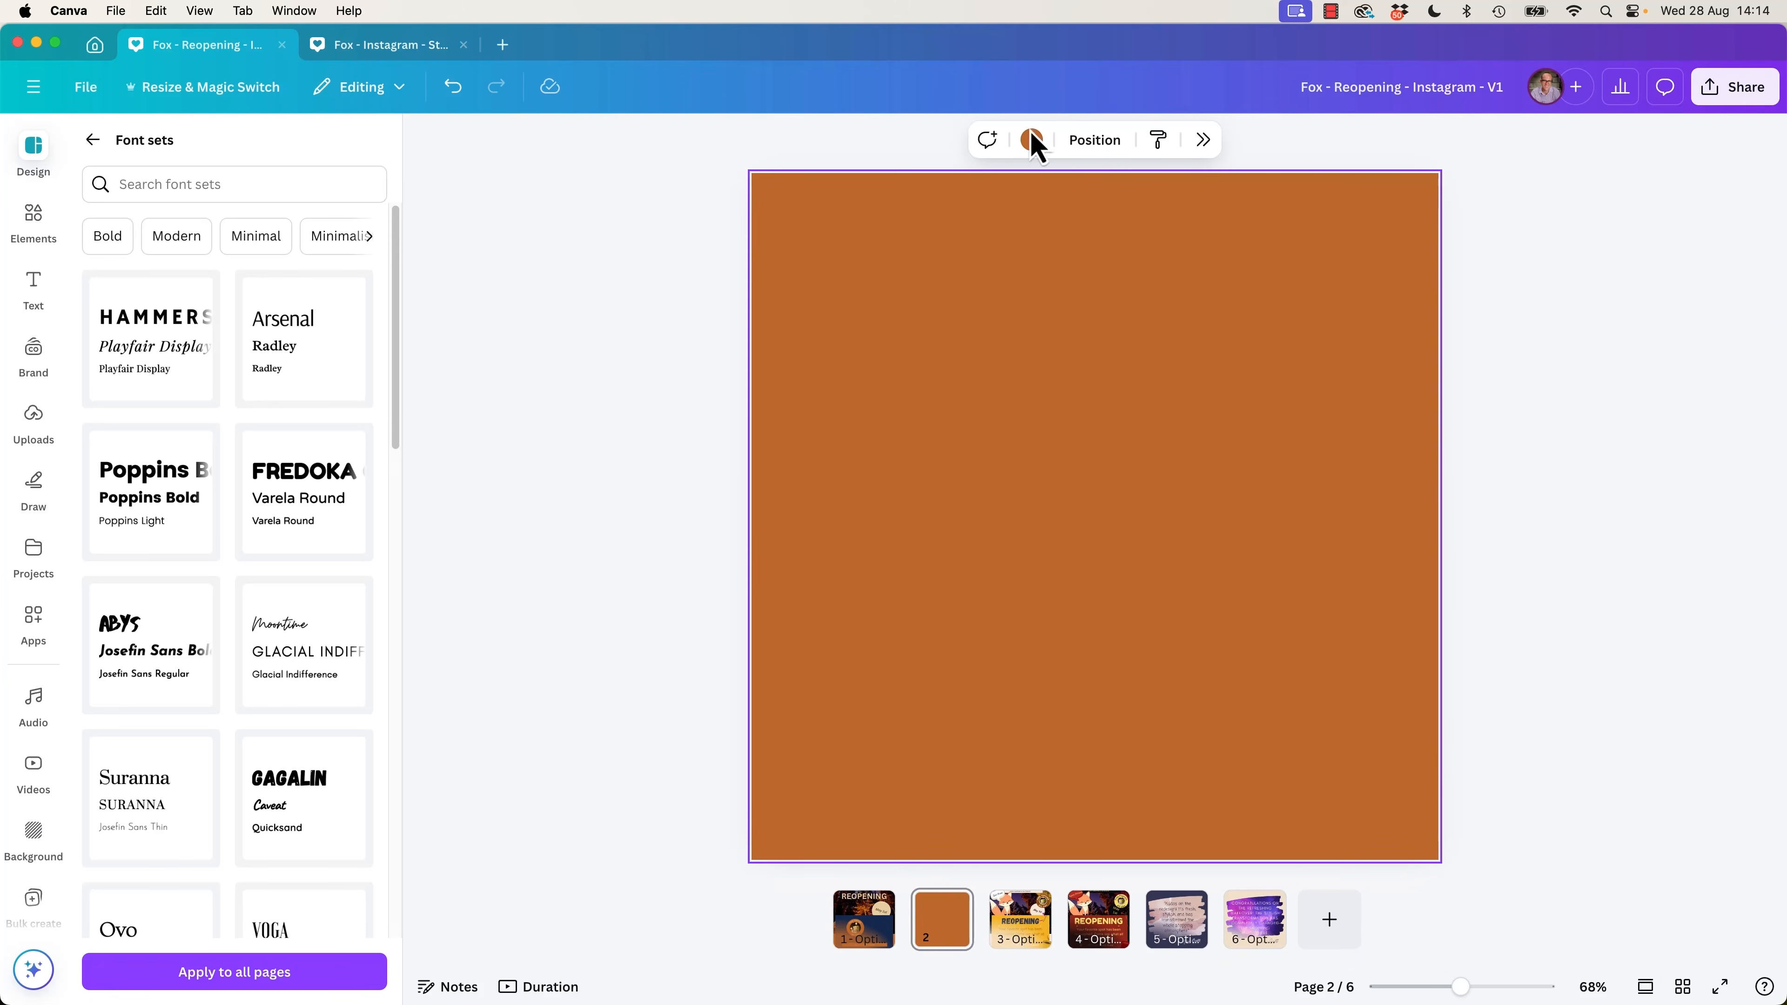
left_click(1032, 141)
left_click(1601, 324)
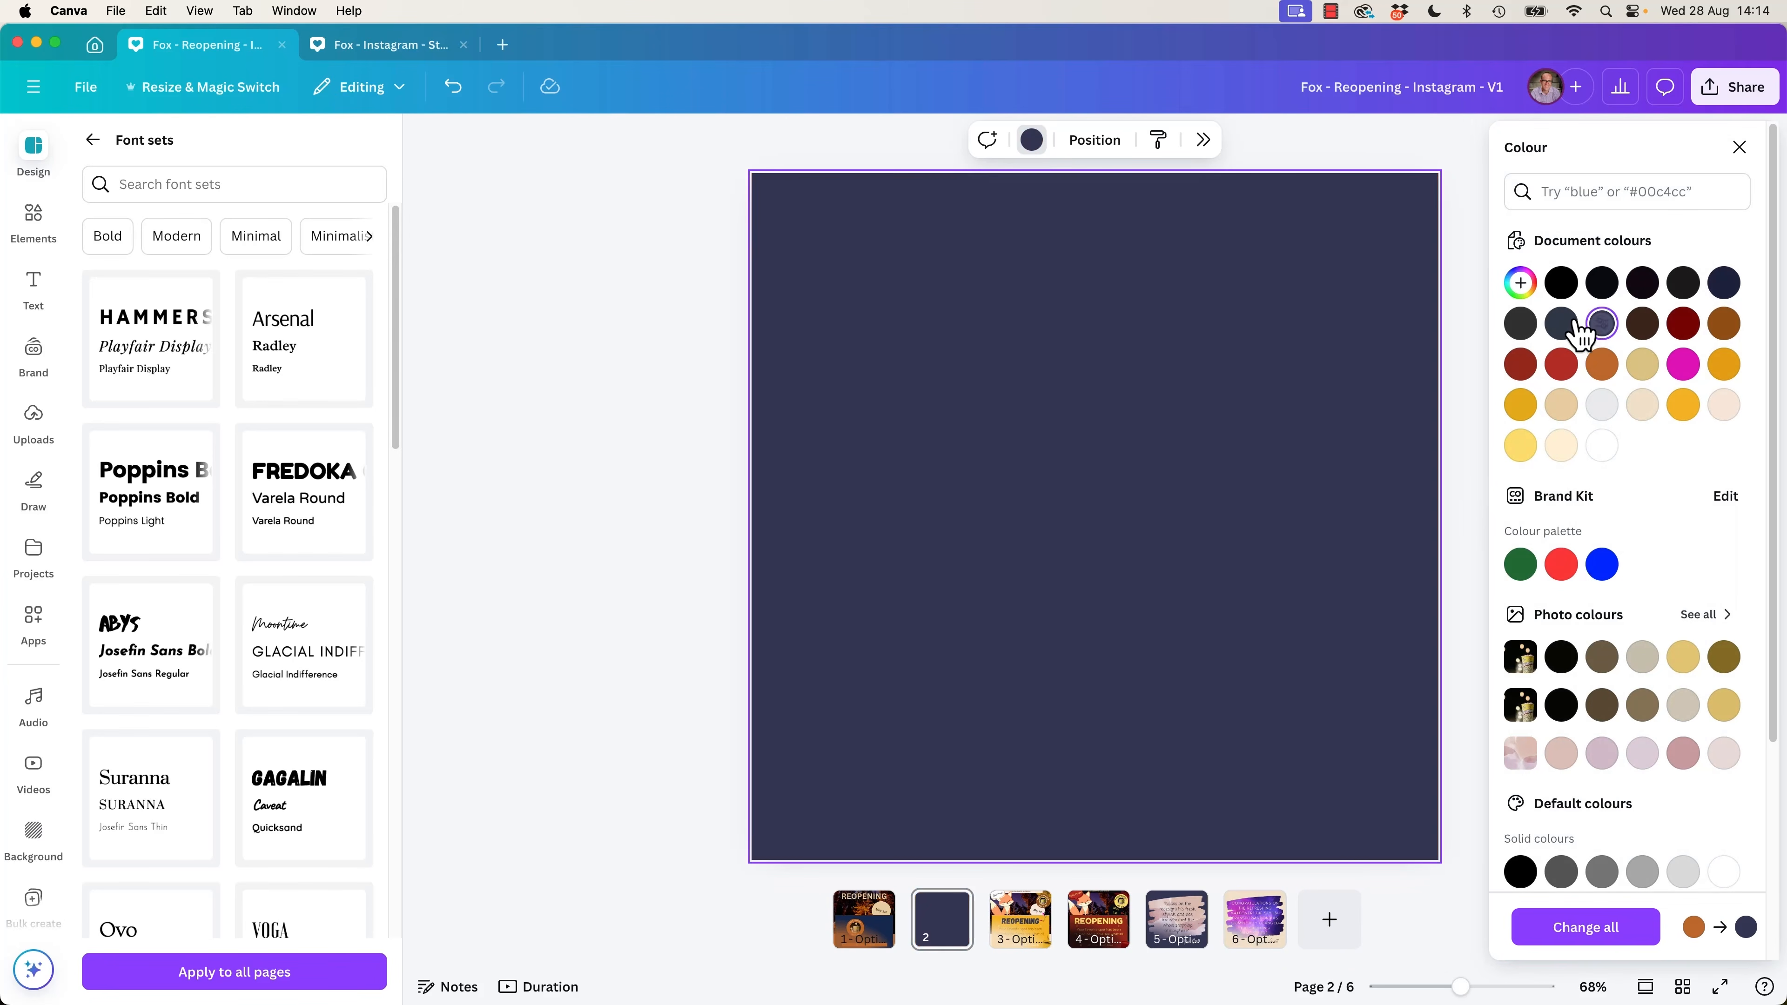
left_click(1603, 875)
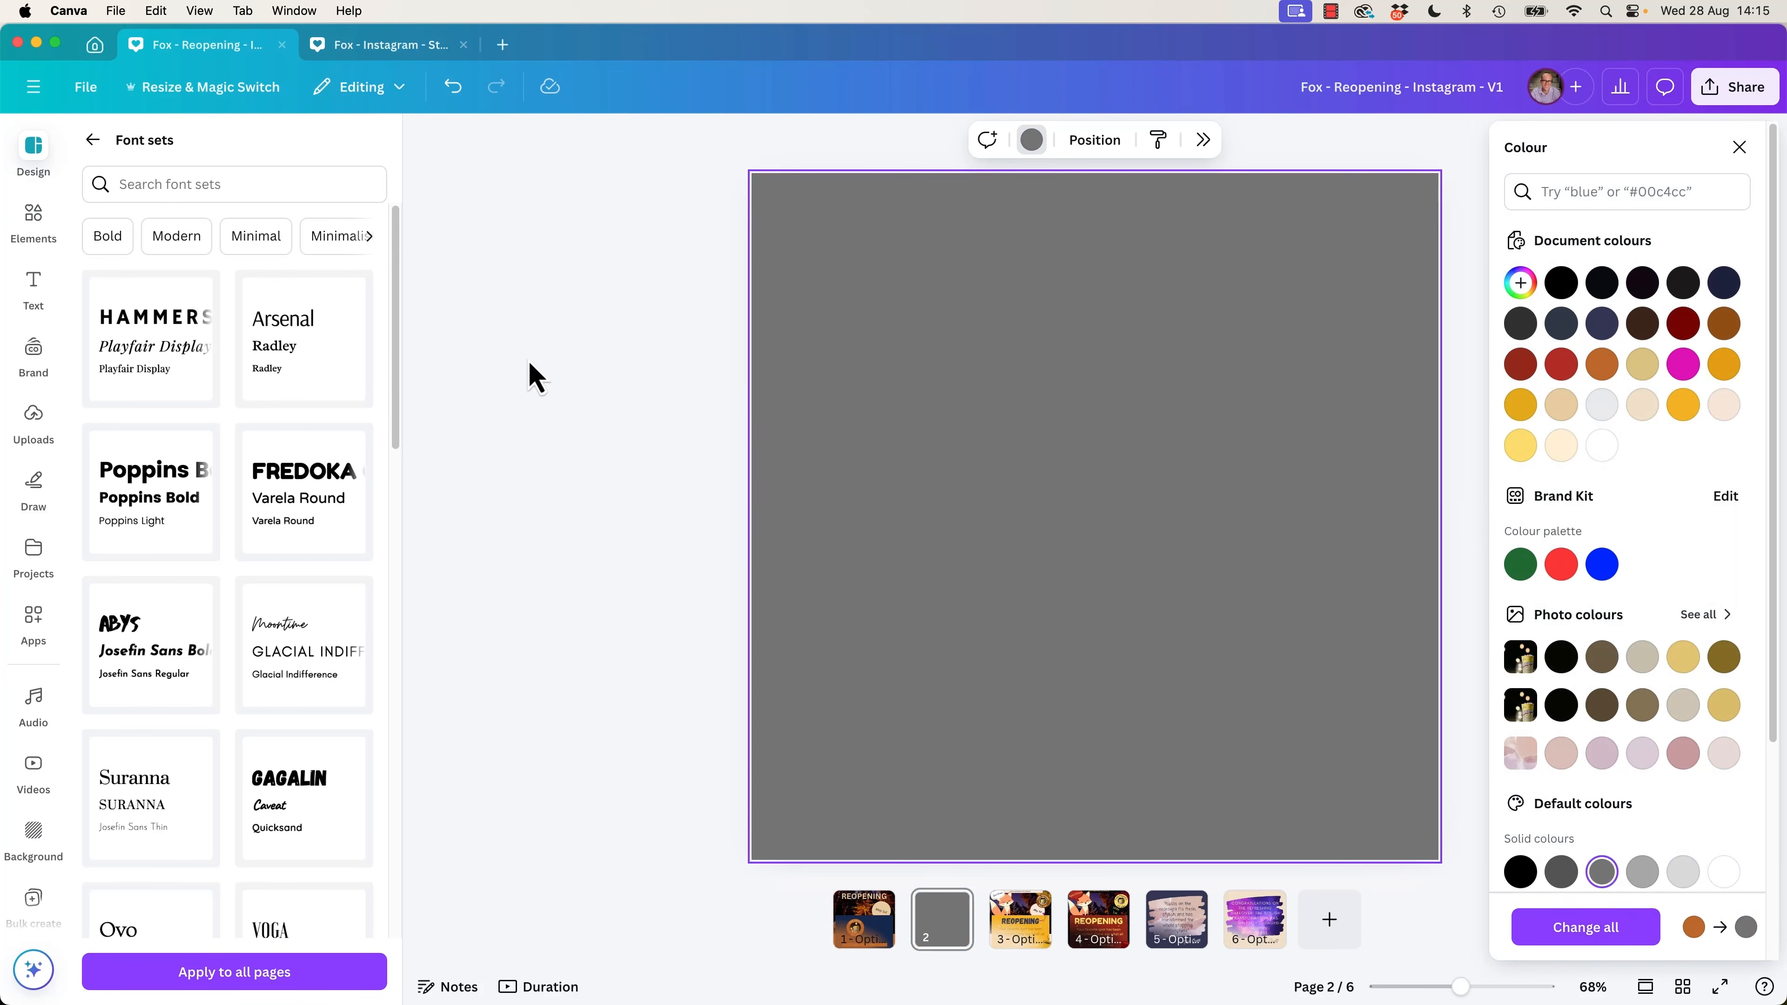
left_click(538, 385)
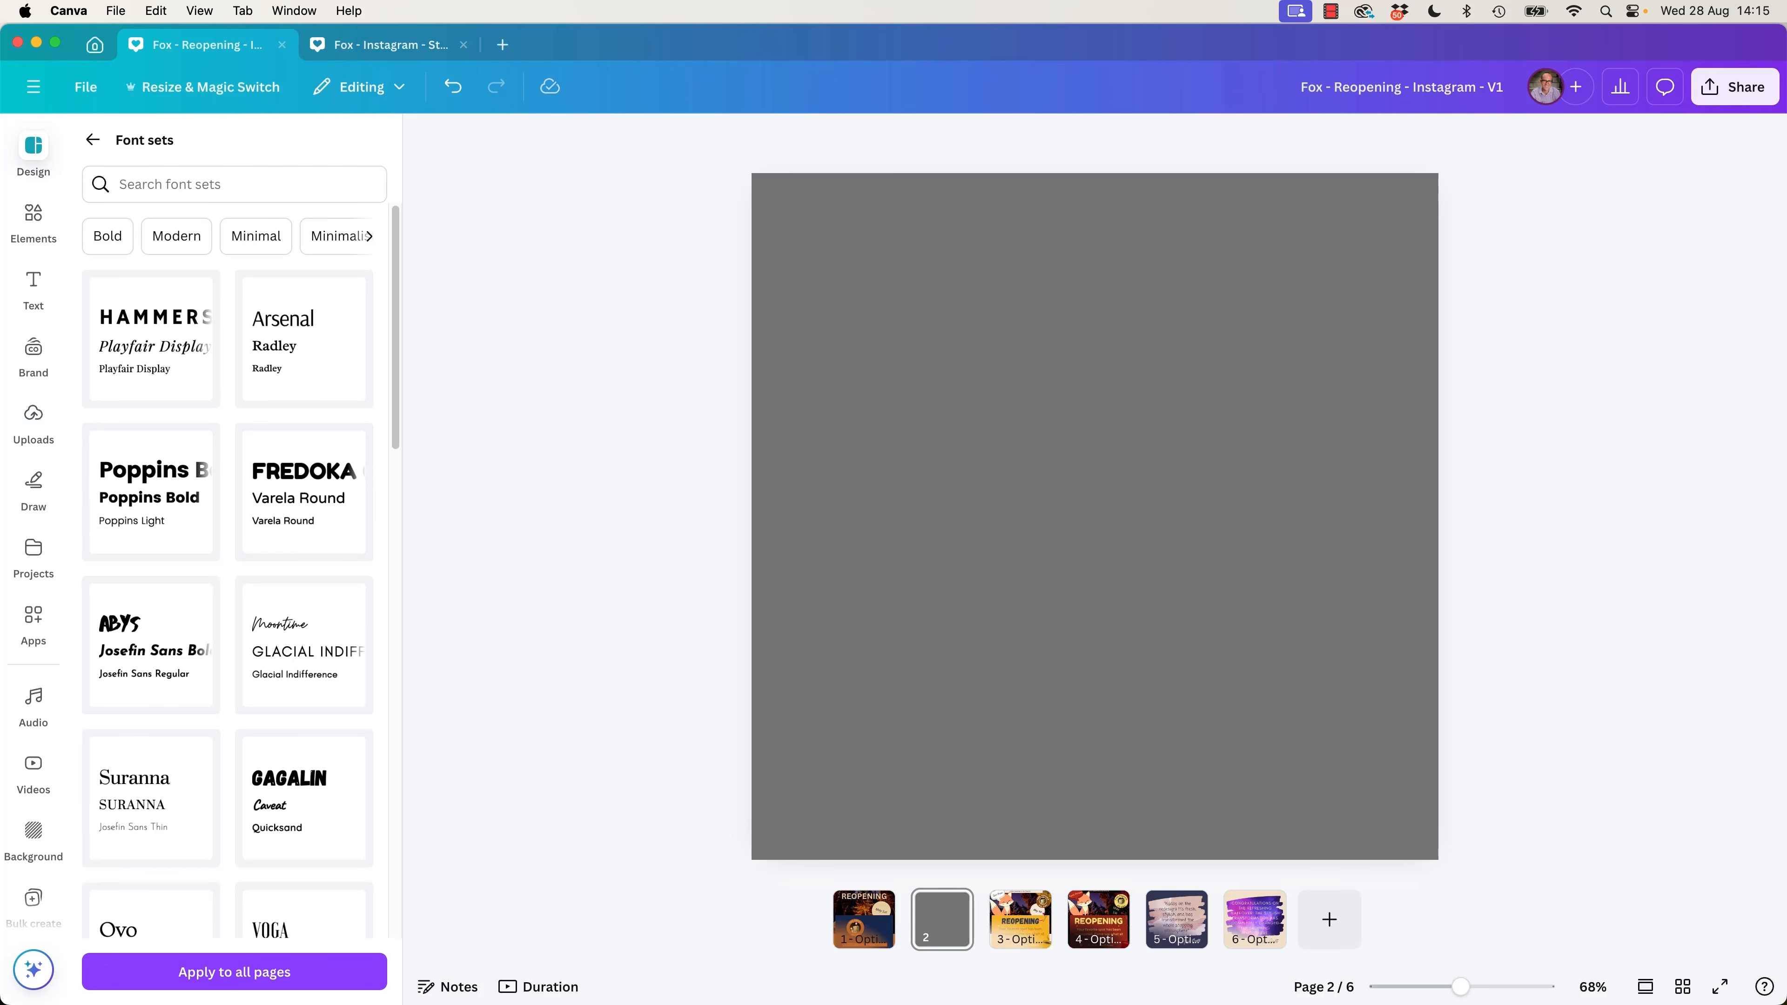
Place the background-removal-01 photo from the Exercise Files folder on the grey page and remove its background.
left_click_drag(1, 468, 849, 467)
left_click(879, 550)
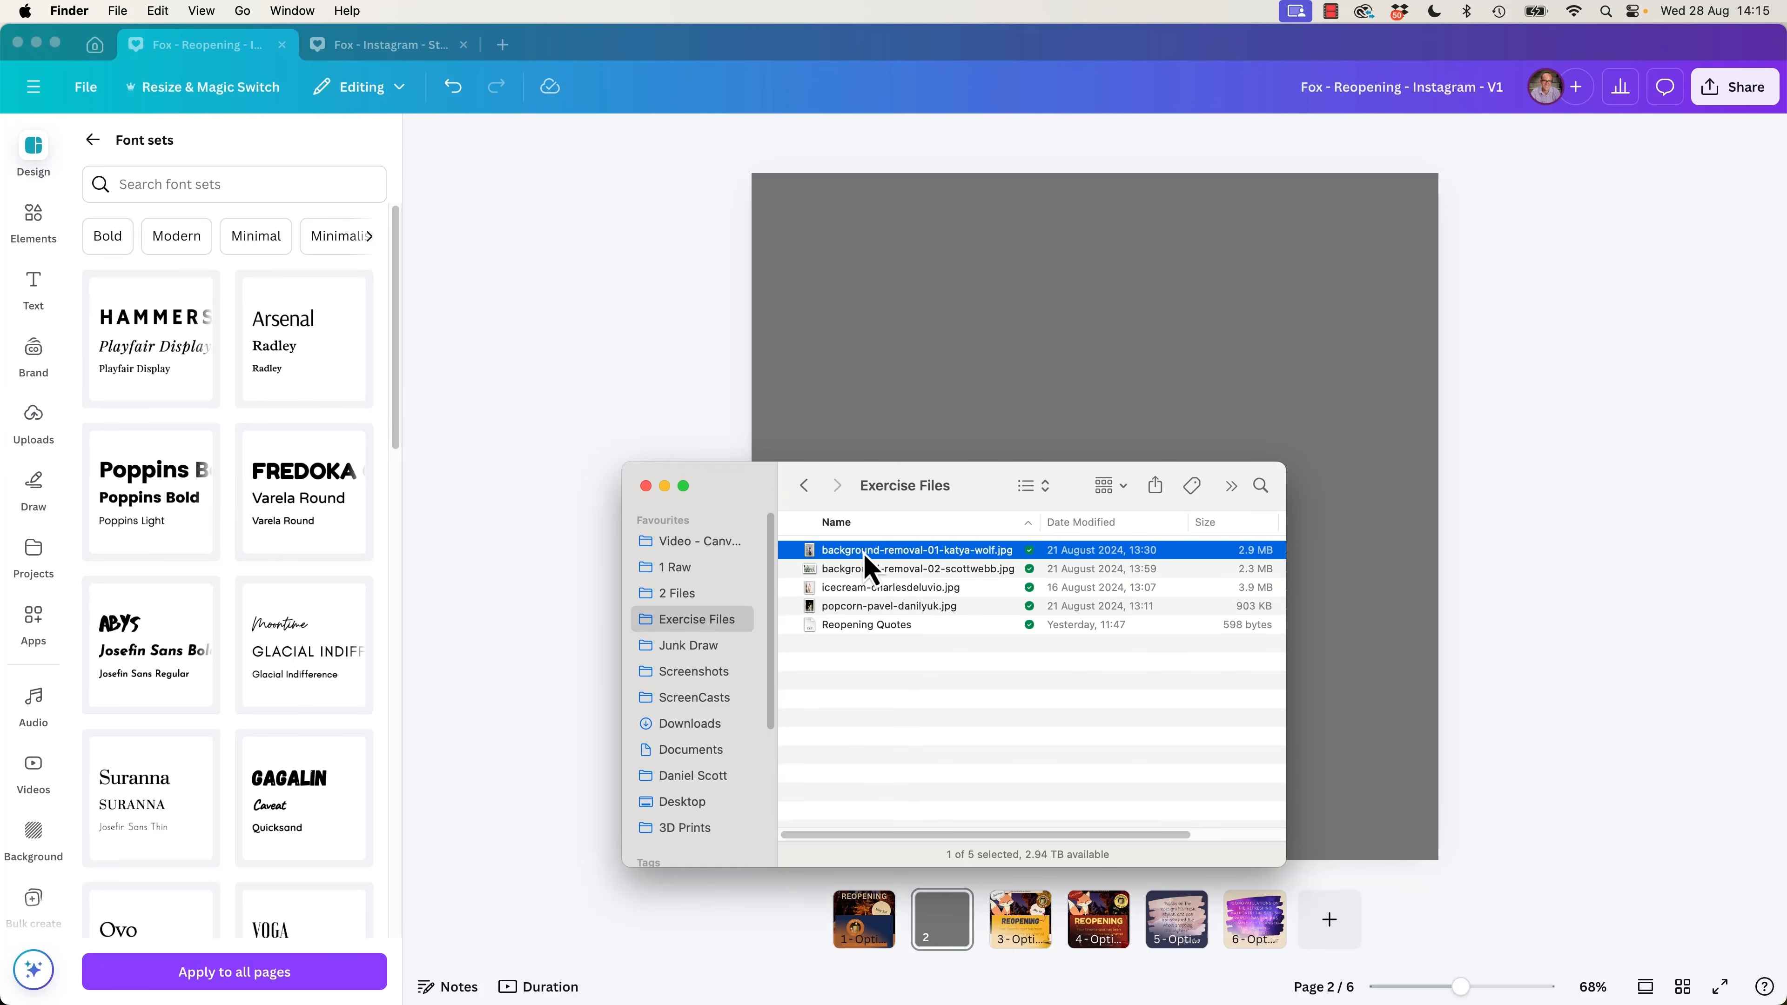
left_click_drag(867, 555, 1097, 394)
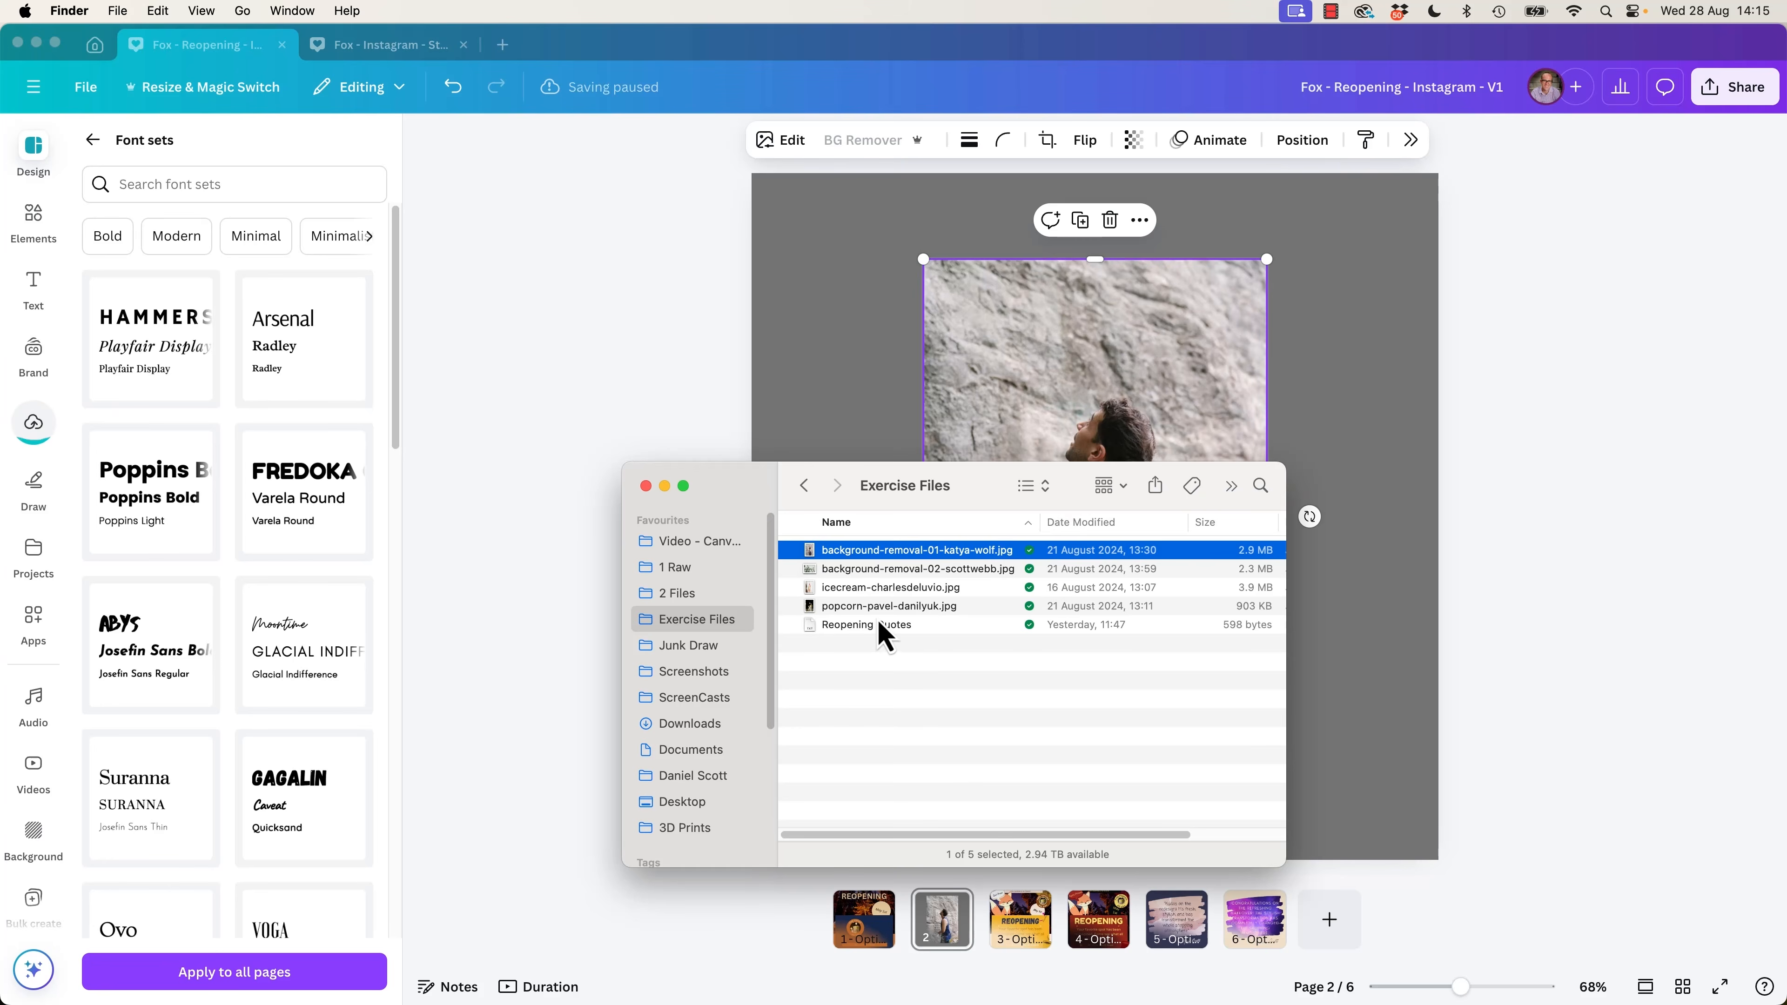
left_click(1519, 549)
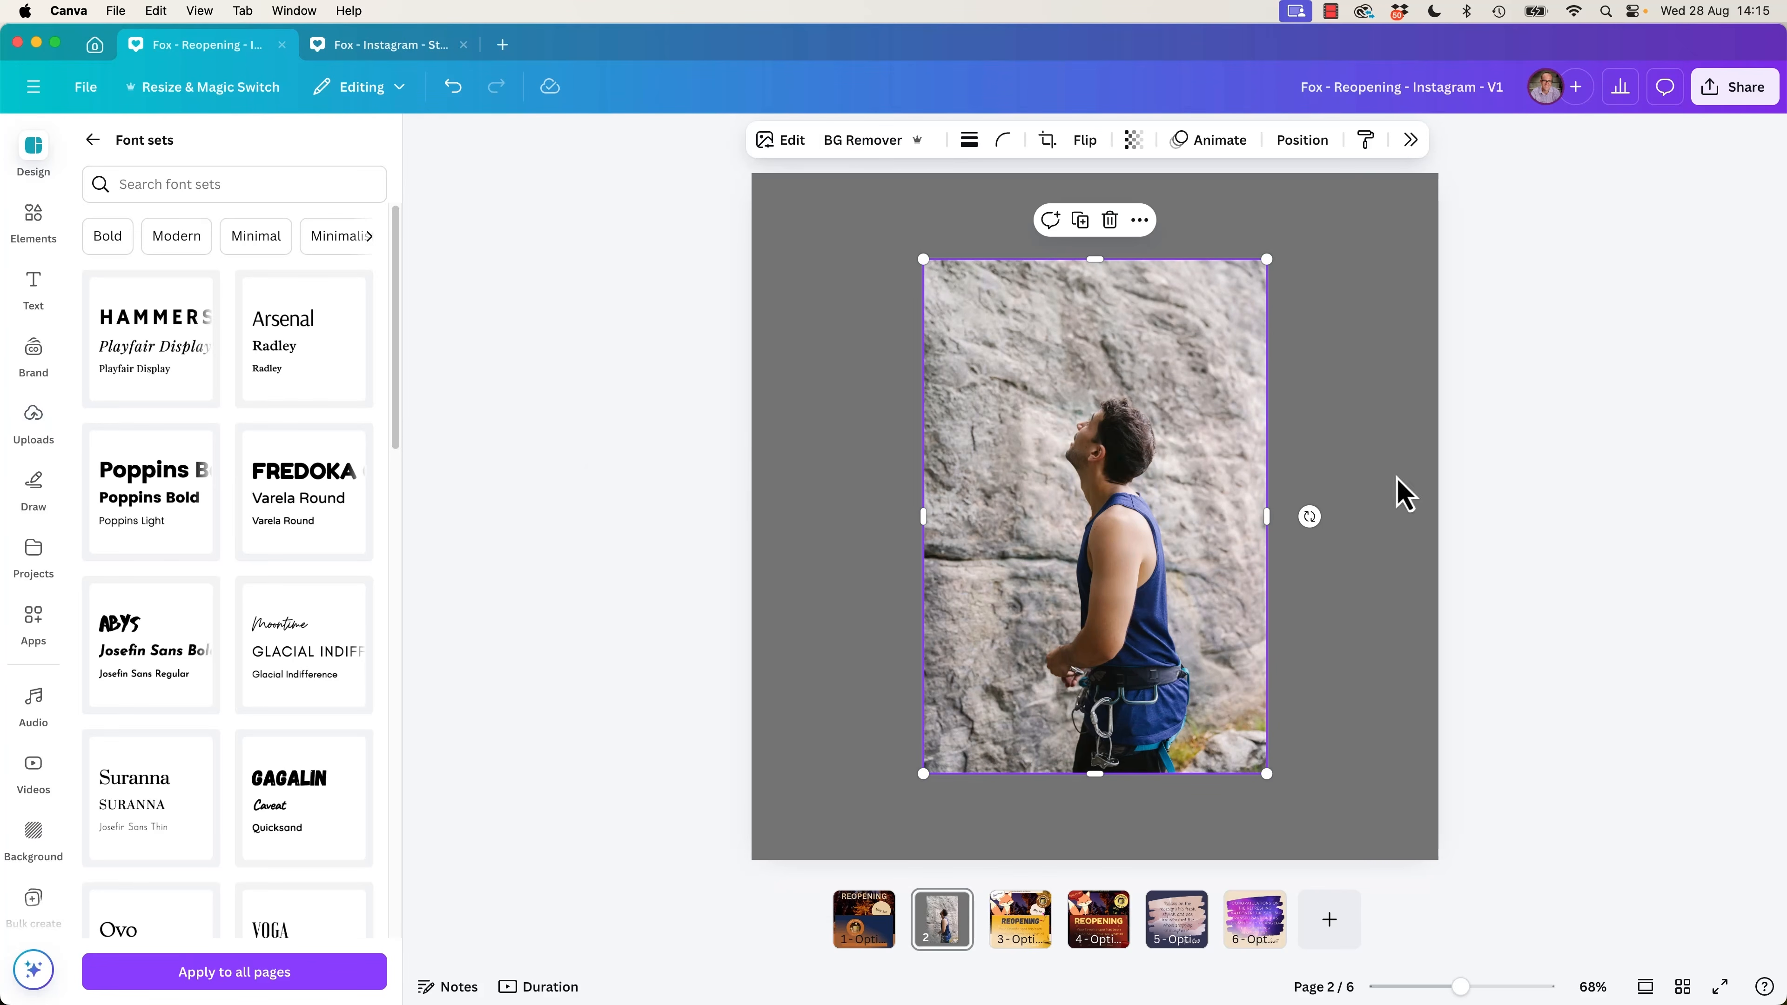
left_click(899, 144)
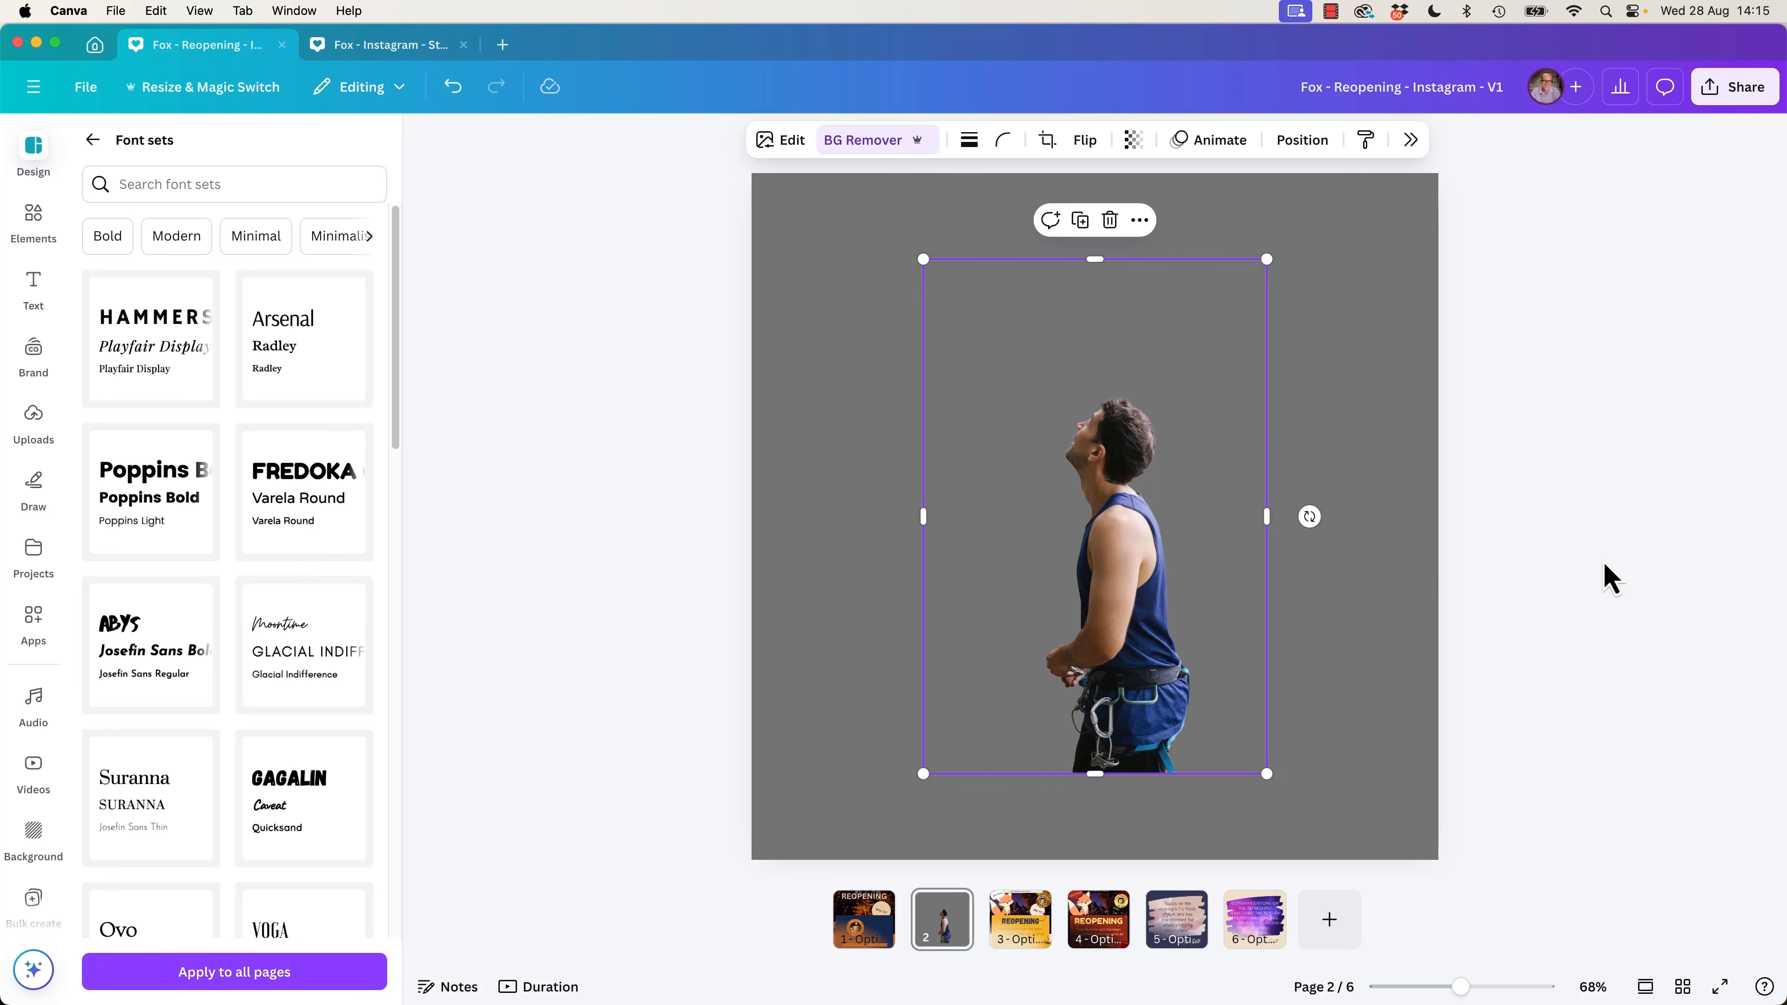
left_click(1530, 575)
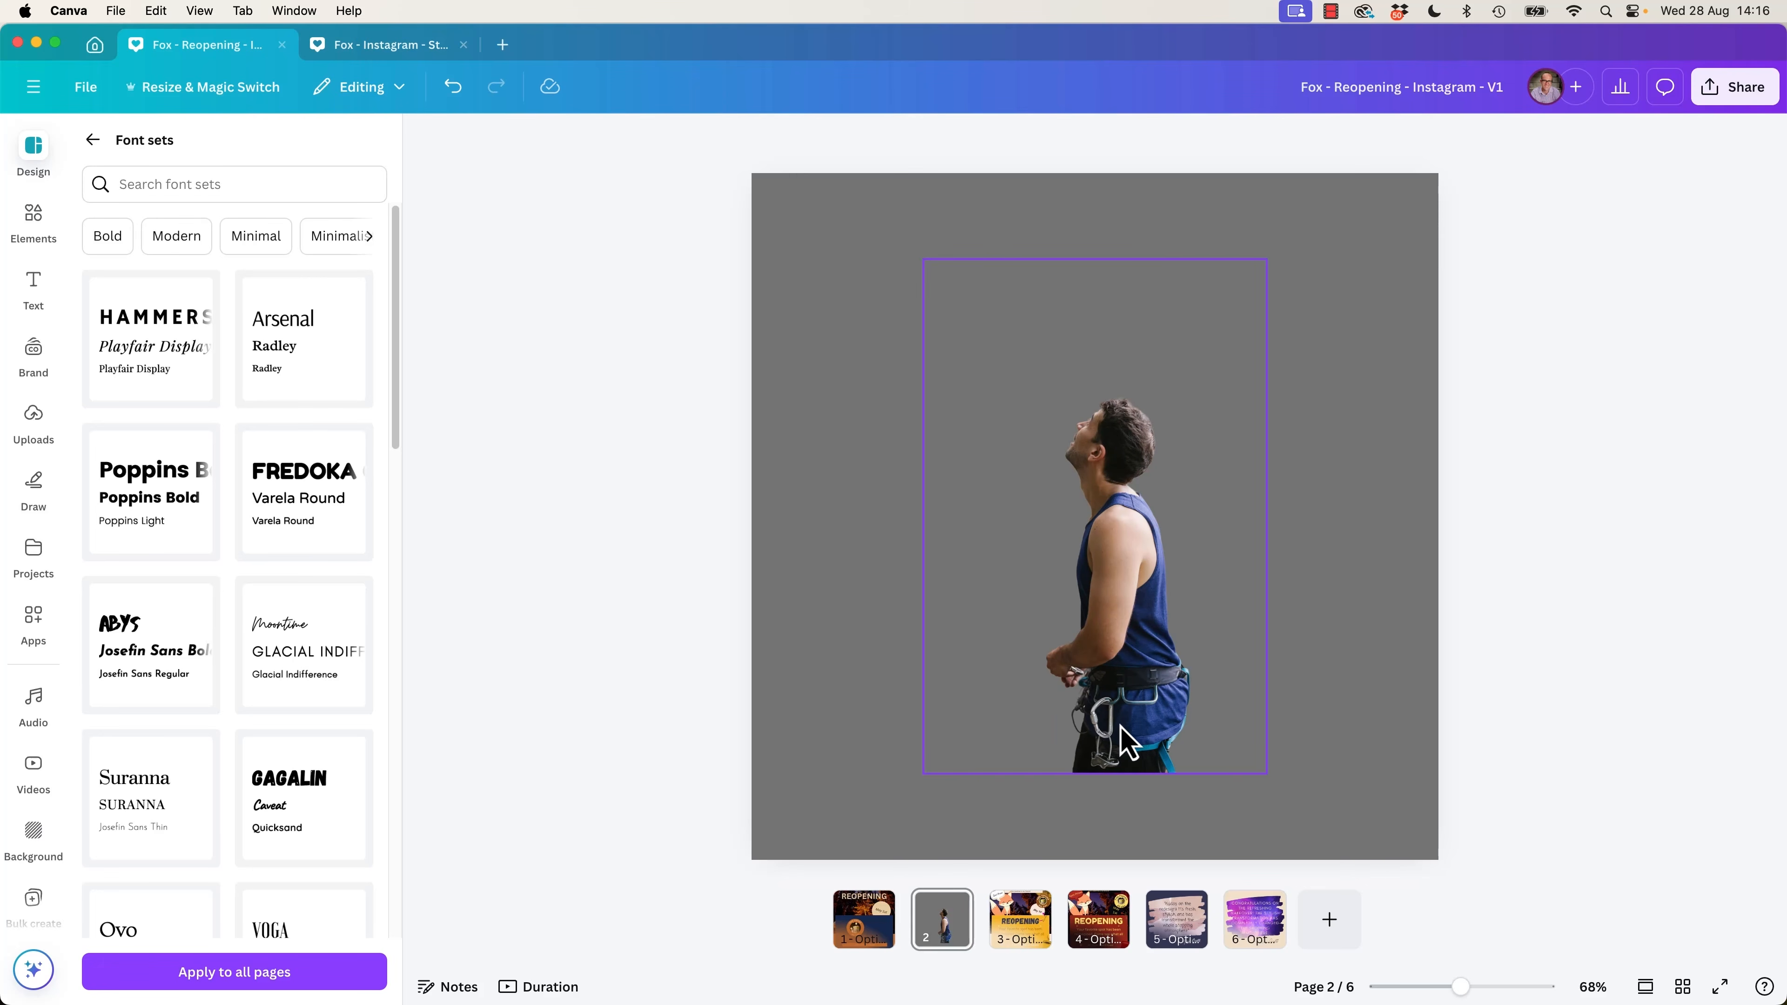
Examine the climber cutout's edges at 500% zoom, around the hair, arm, harness and carabiner.
scroll(1122, 739, "up", 10)
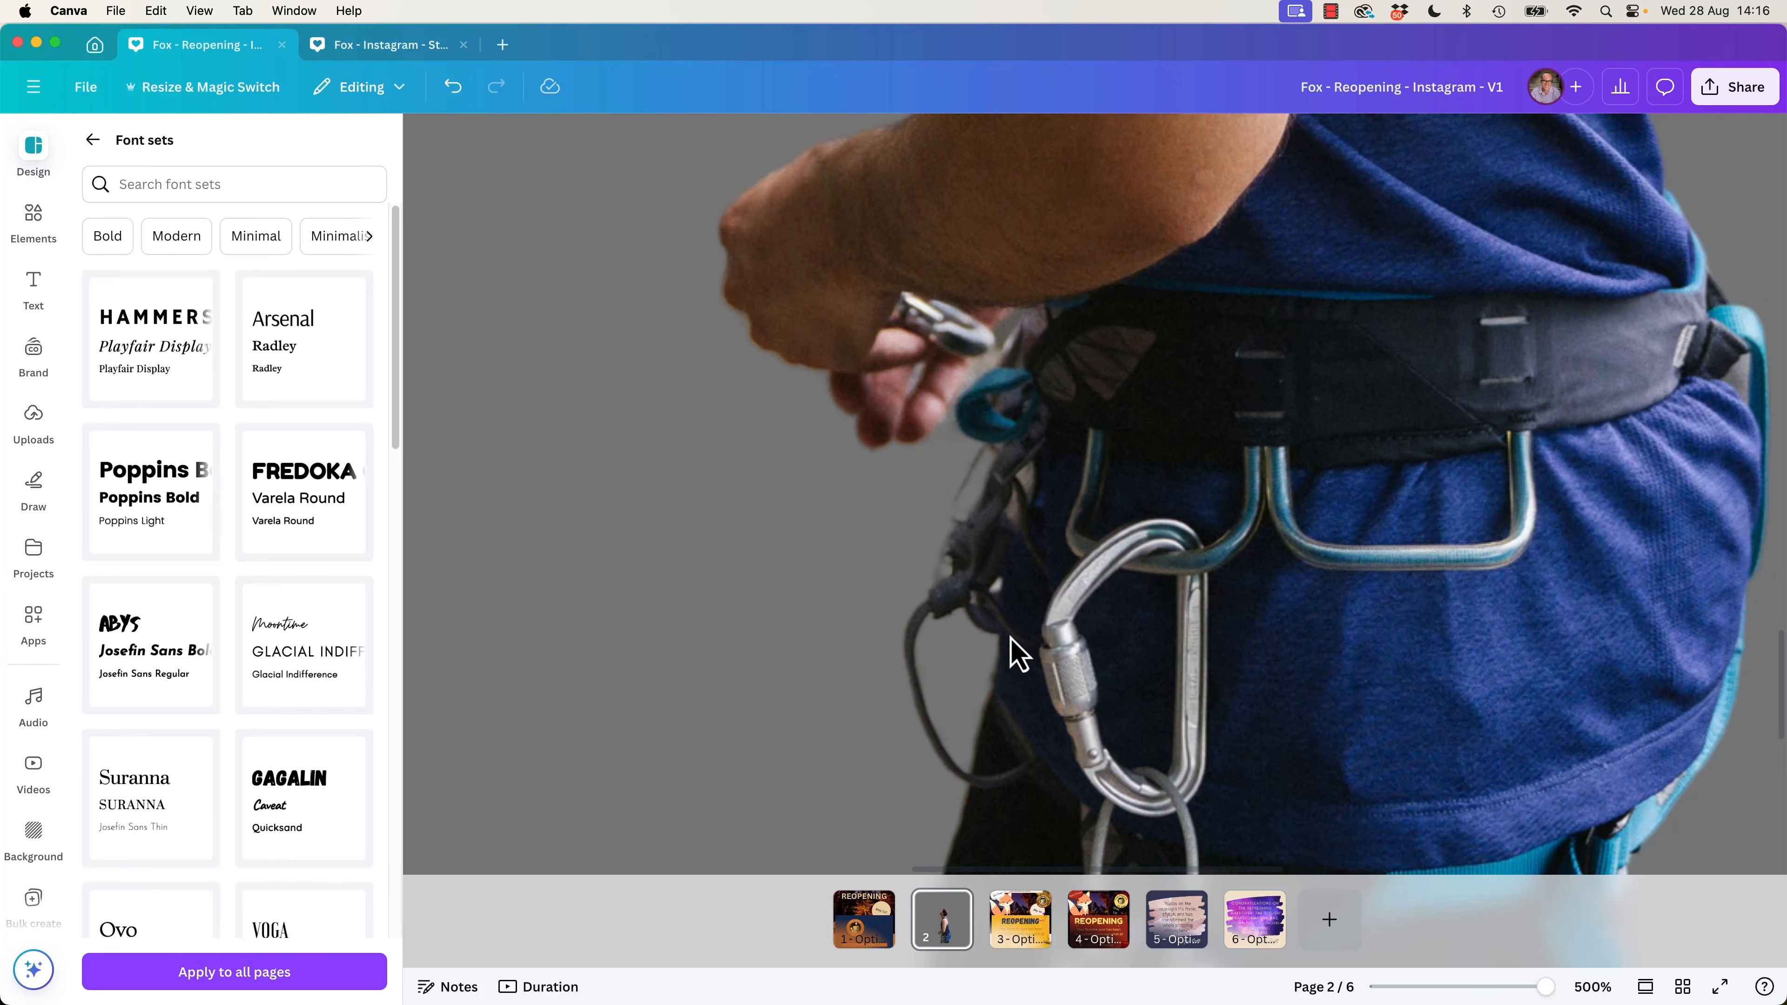
left_click_drag(1327, 506, 977, 595)
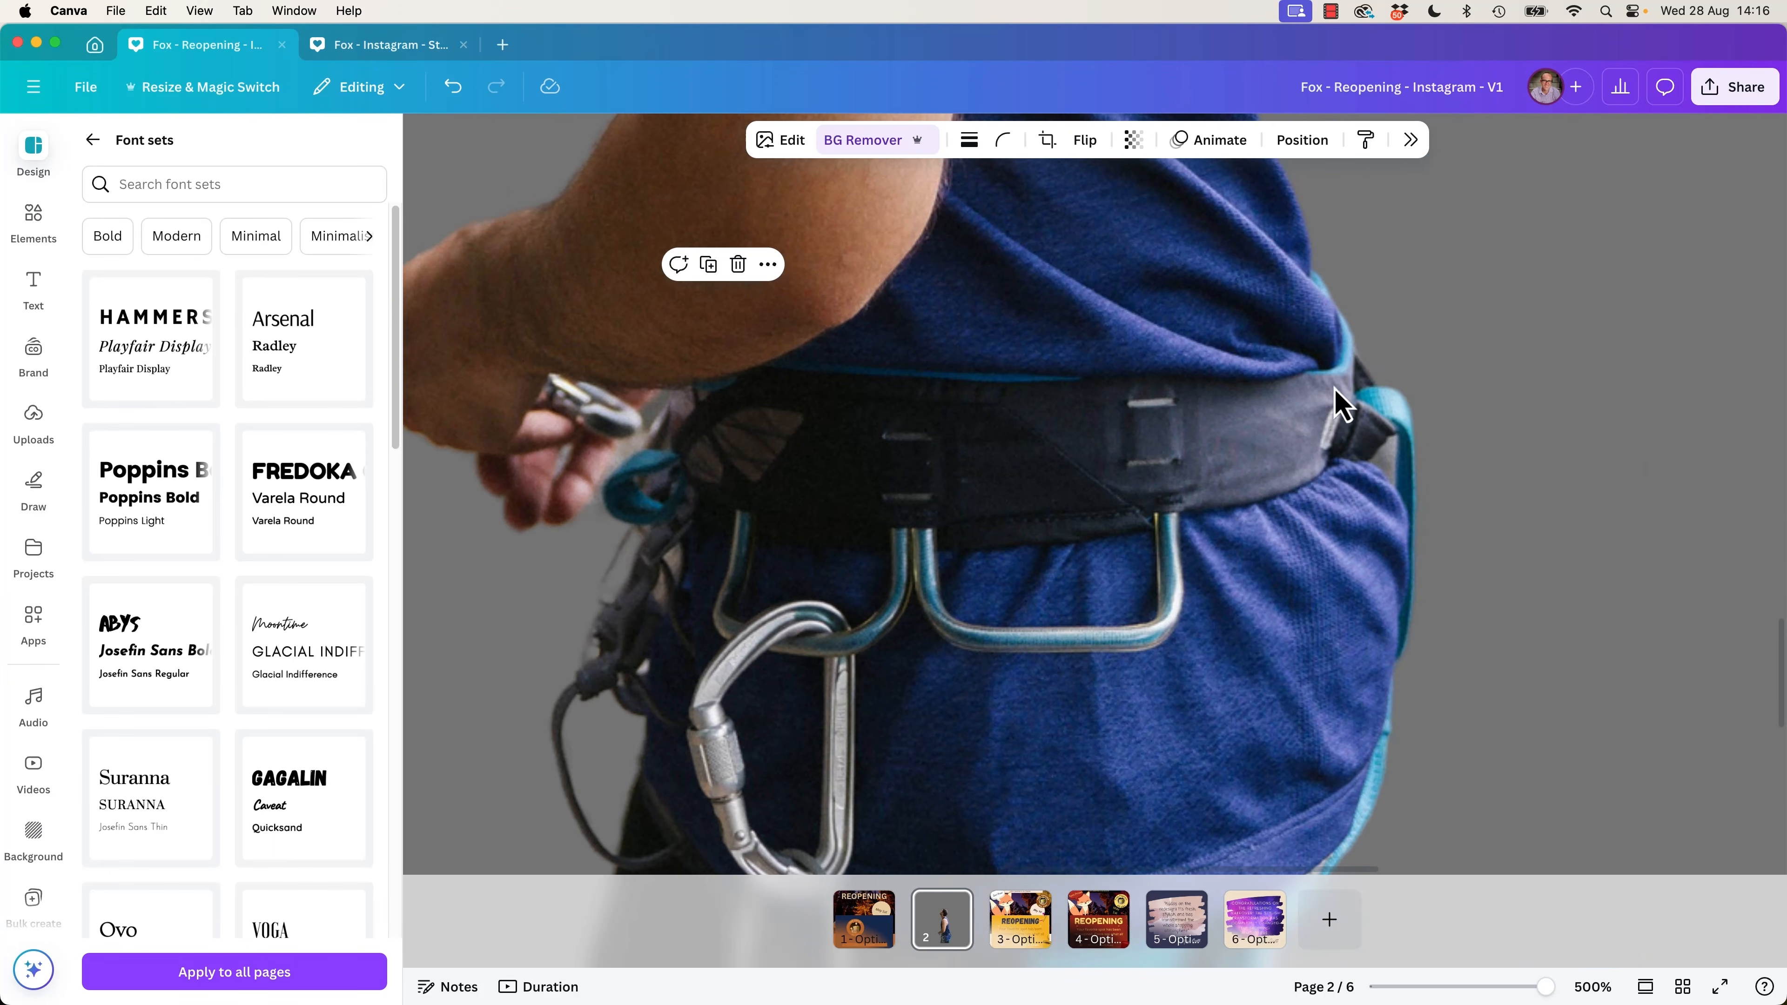
scroll(1335, 389, "up", 20)
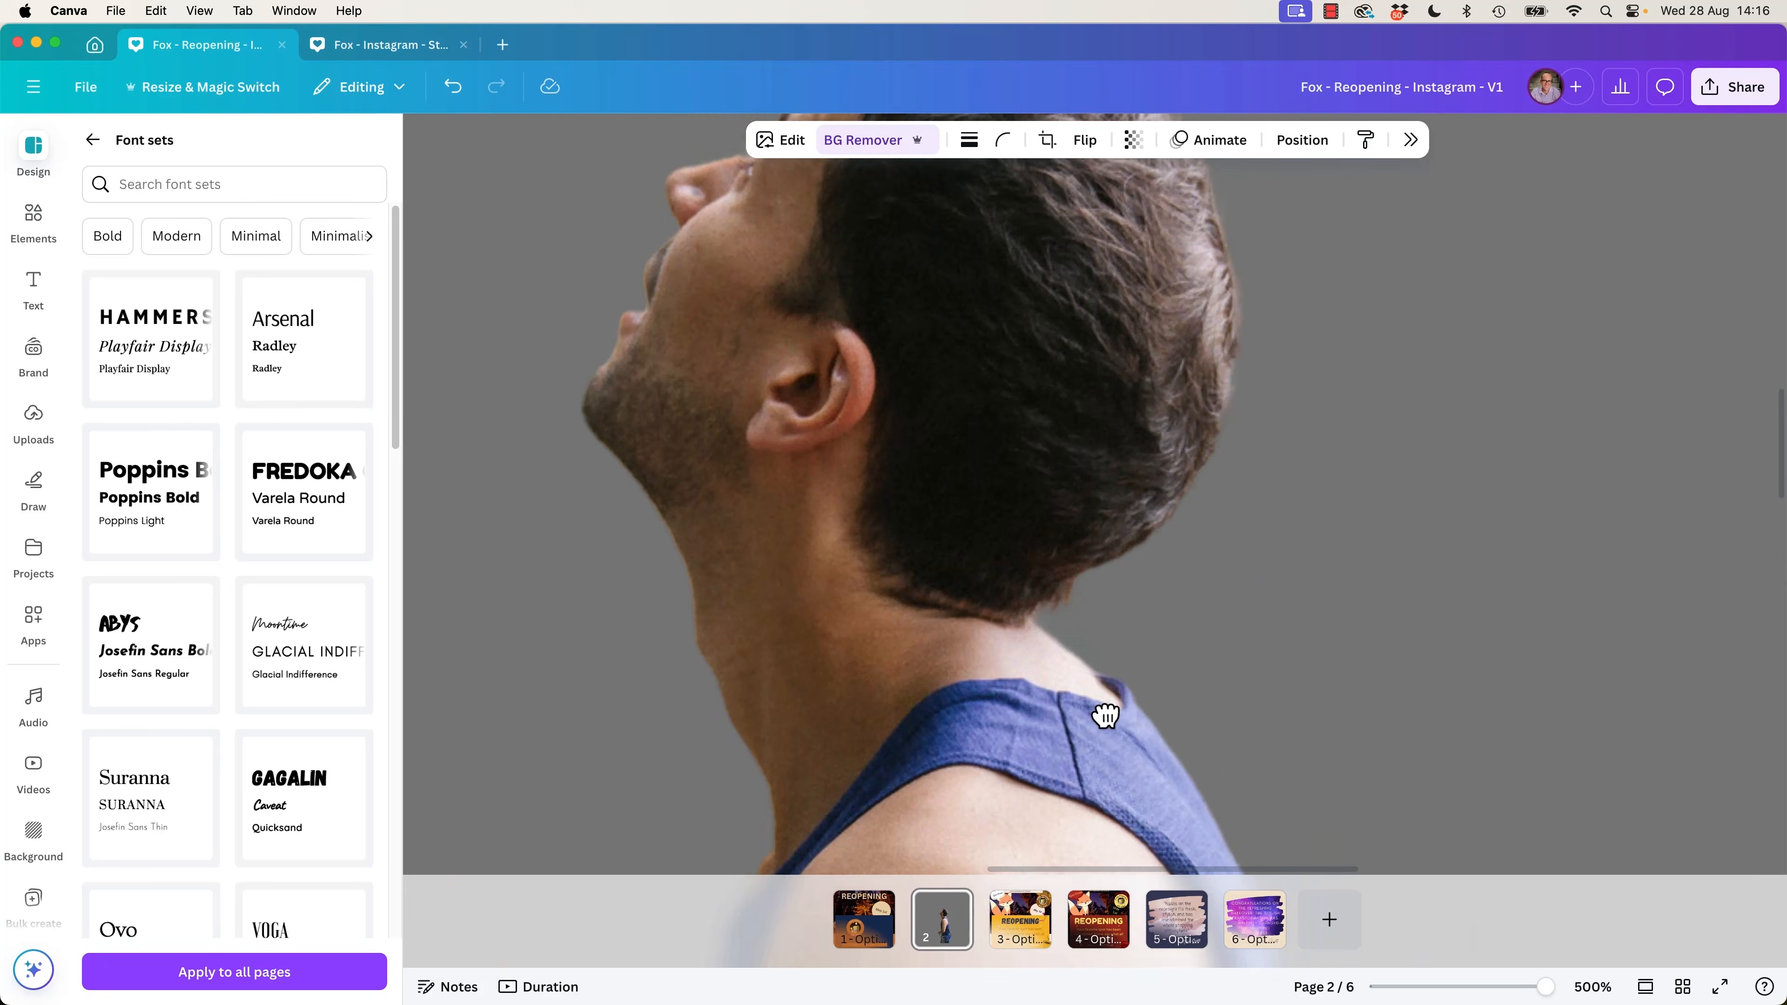
scroll(1105, 715, "up", 8)
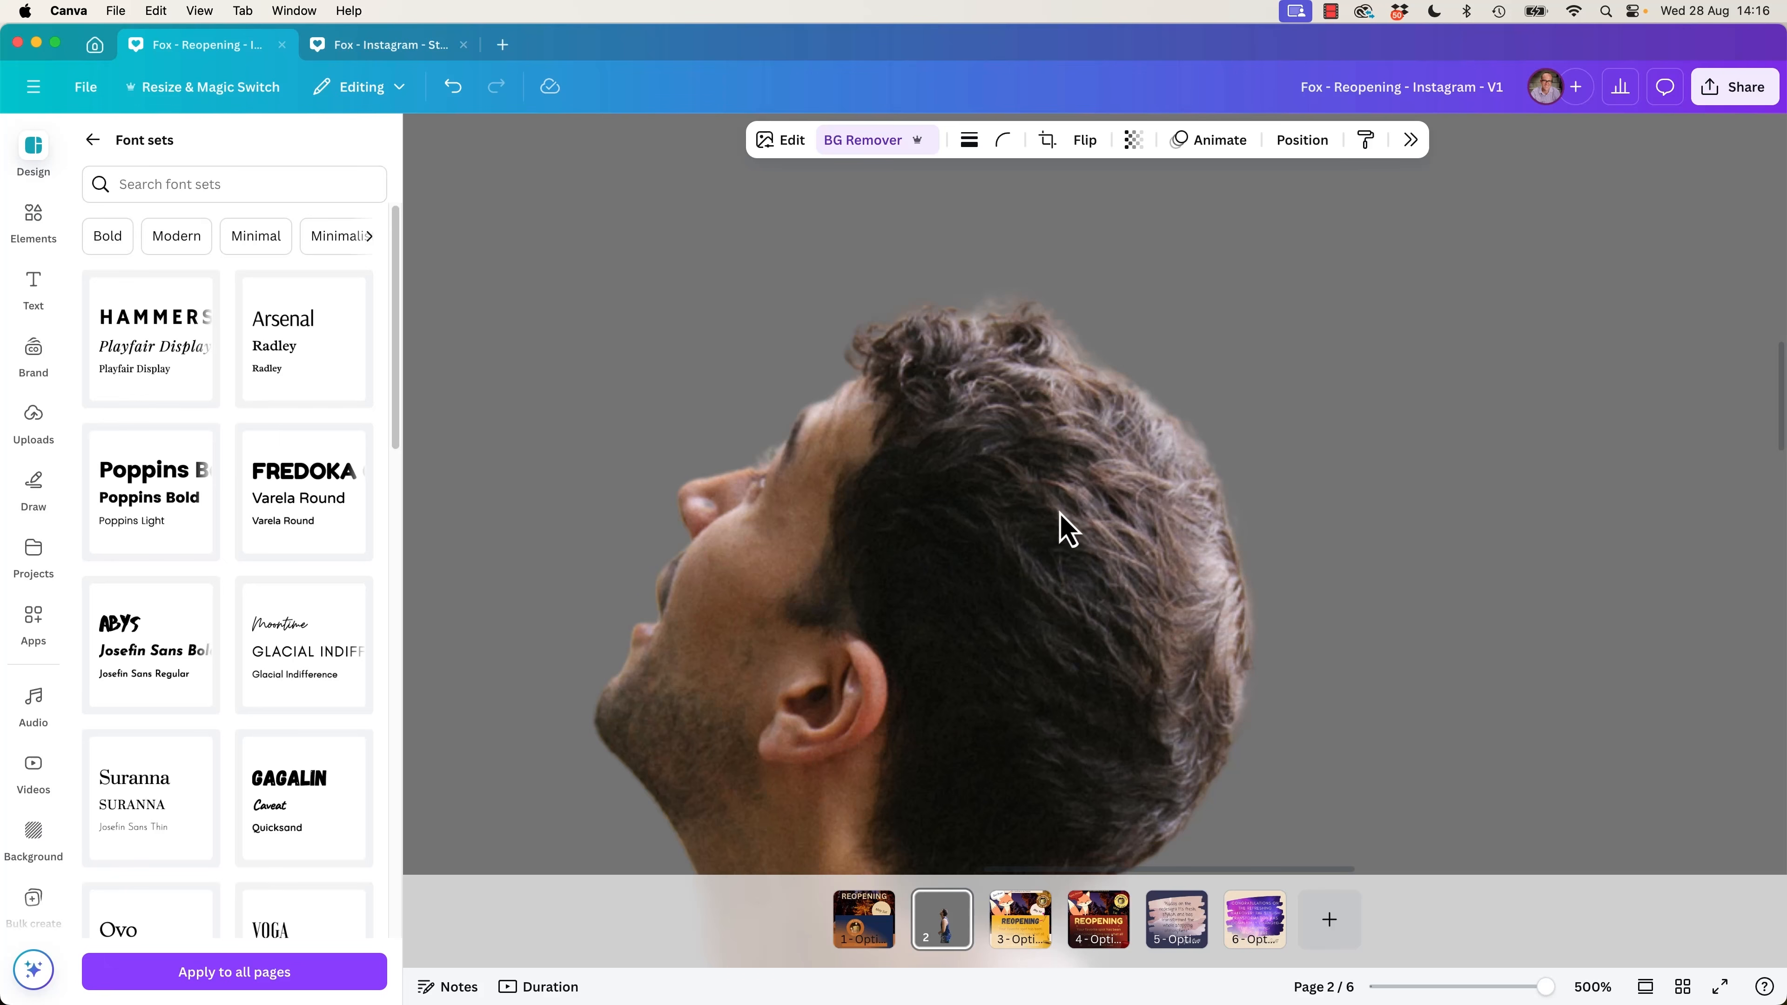
scroll(999, 662, "down", 15)
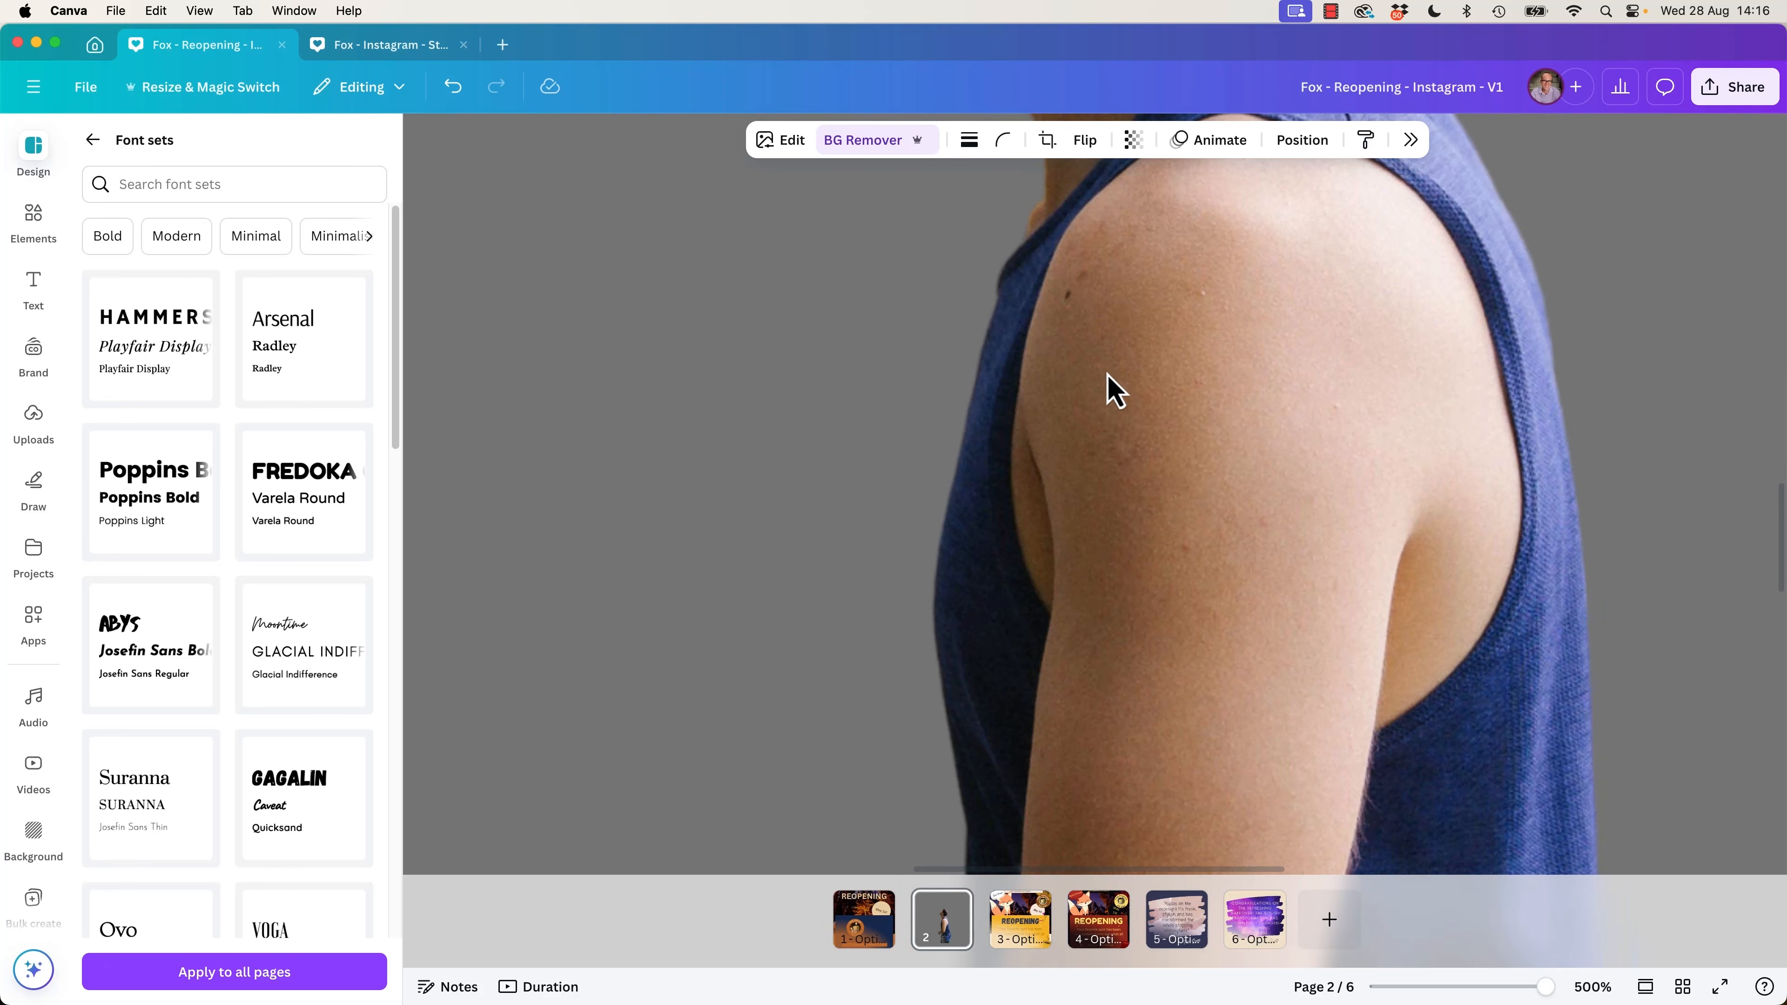
scroll(1104, 408, "down", 15)
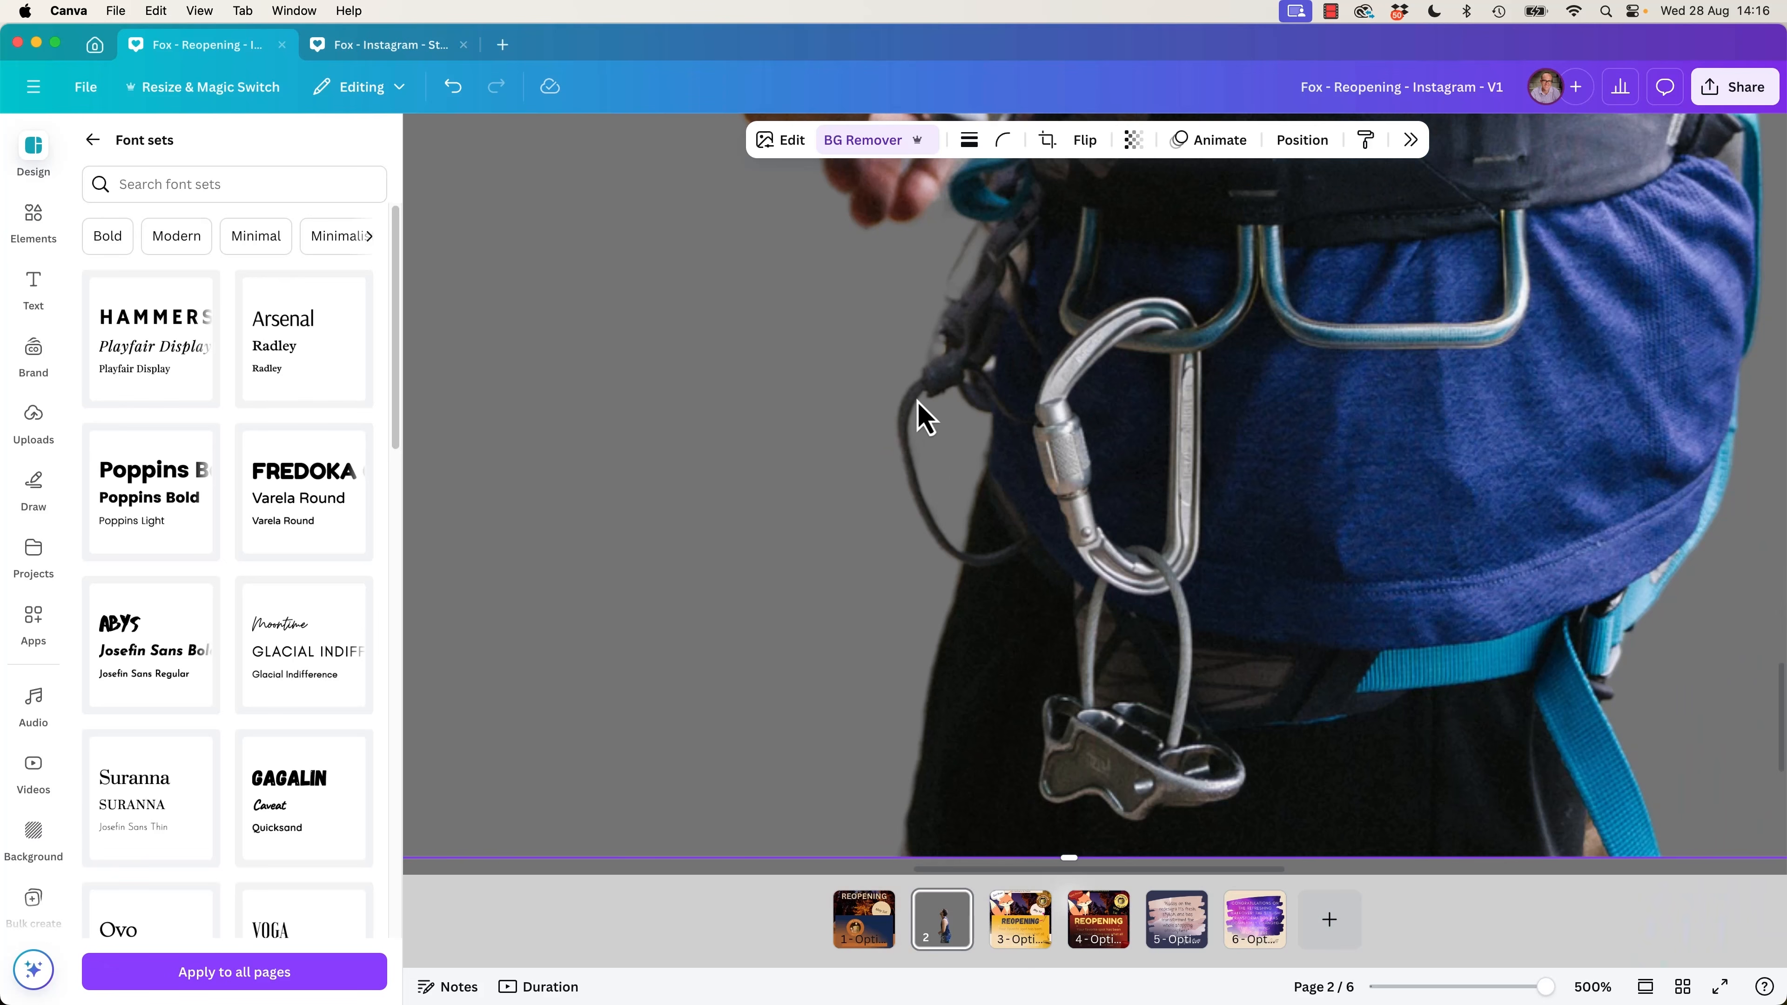
scroll(907, 496, "up", 3)
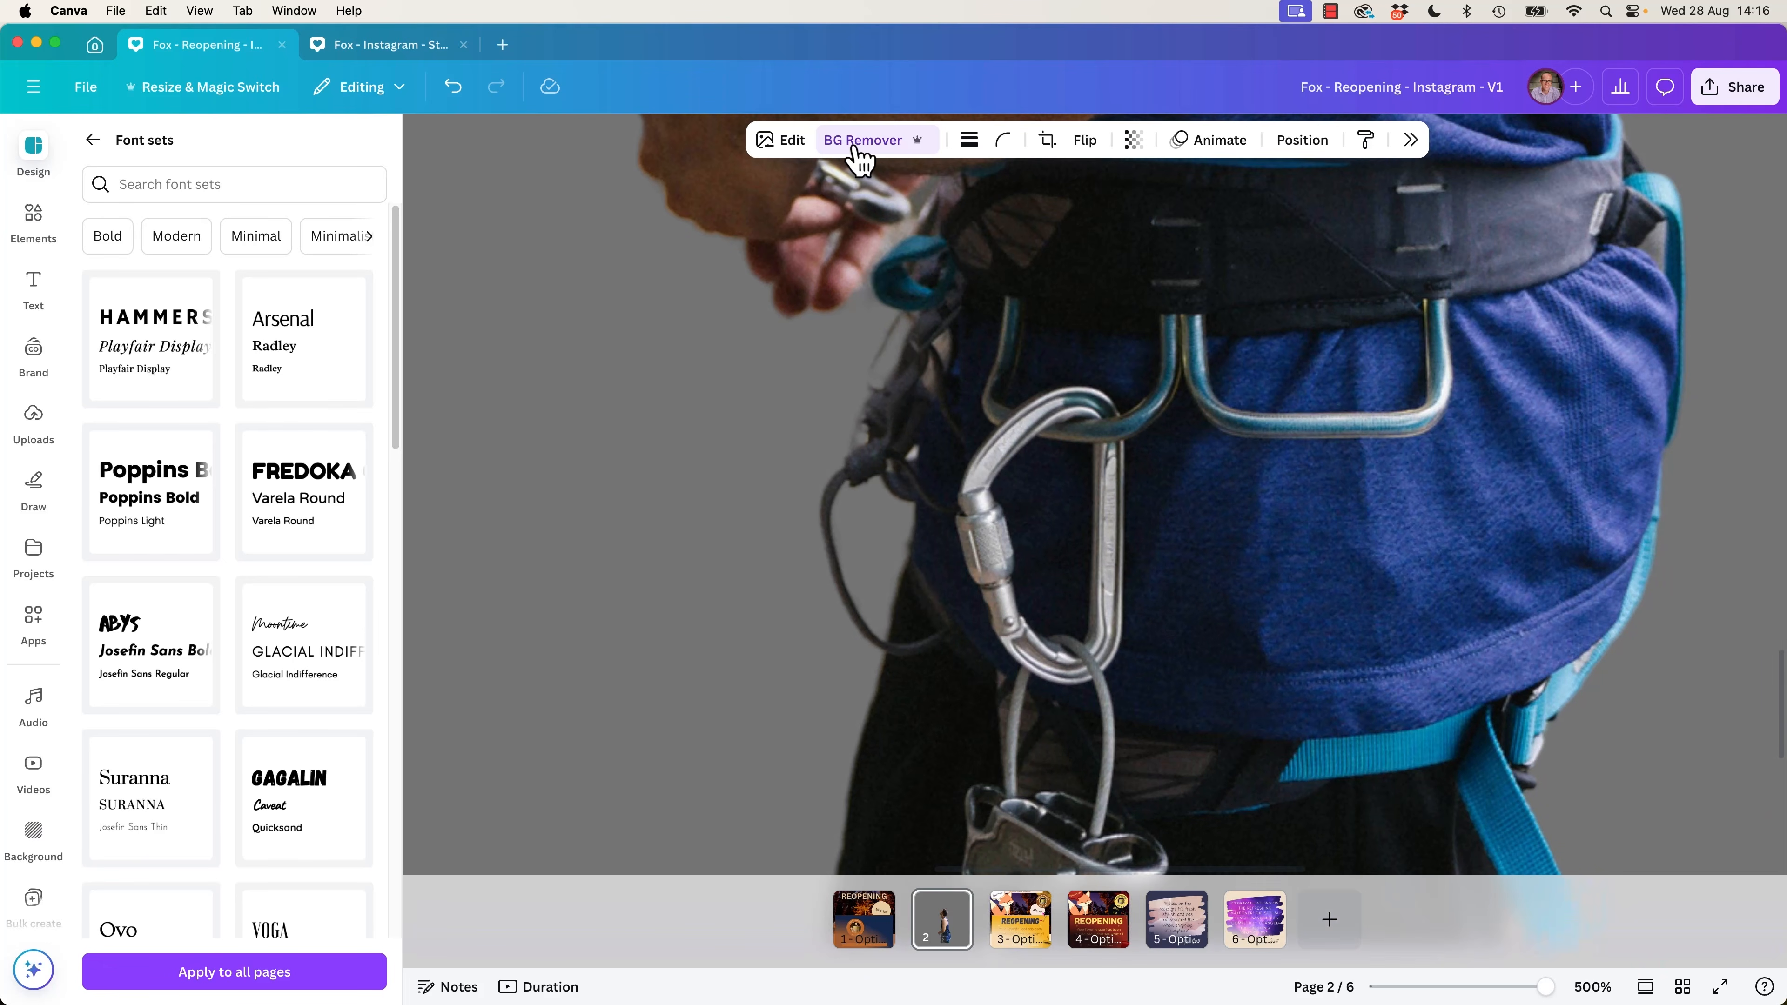
Open the Background Remover's brush settings for the climber cutout through the image editing options.
left_click(888, 155)
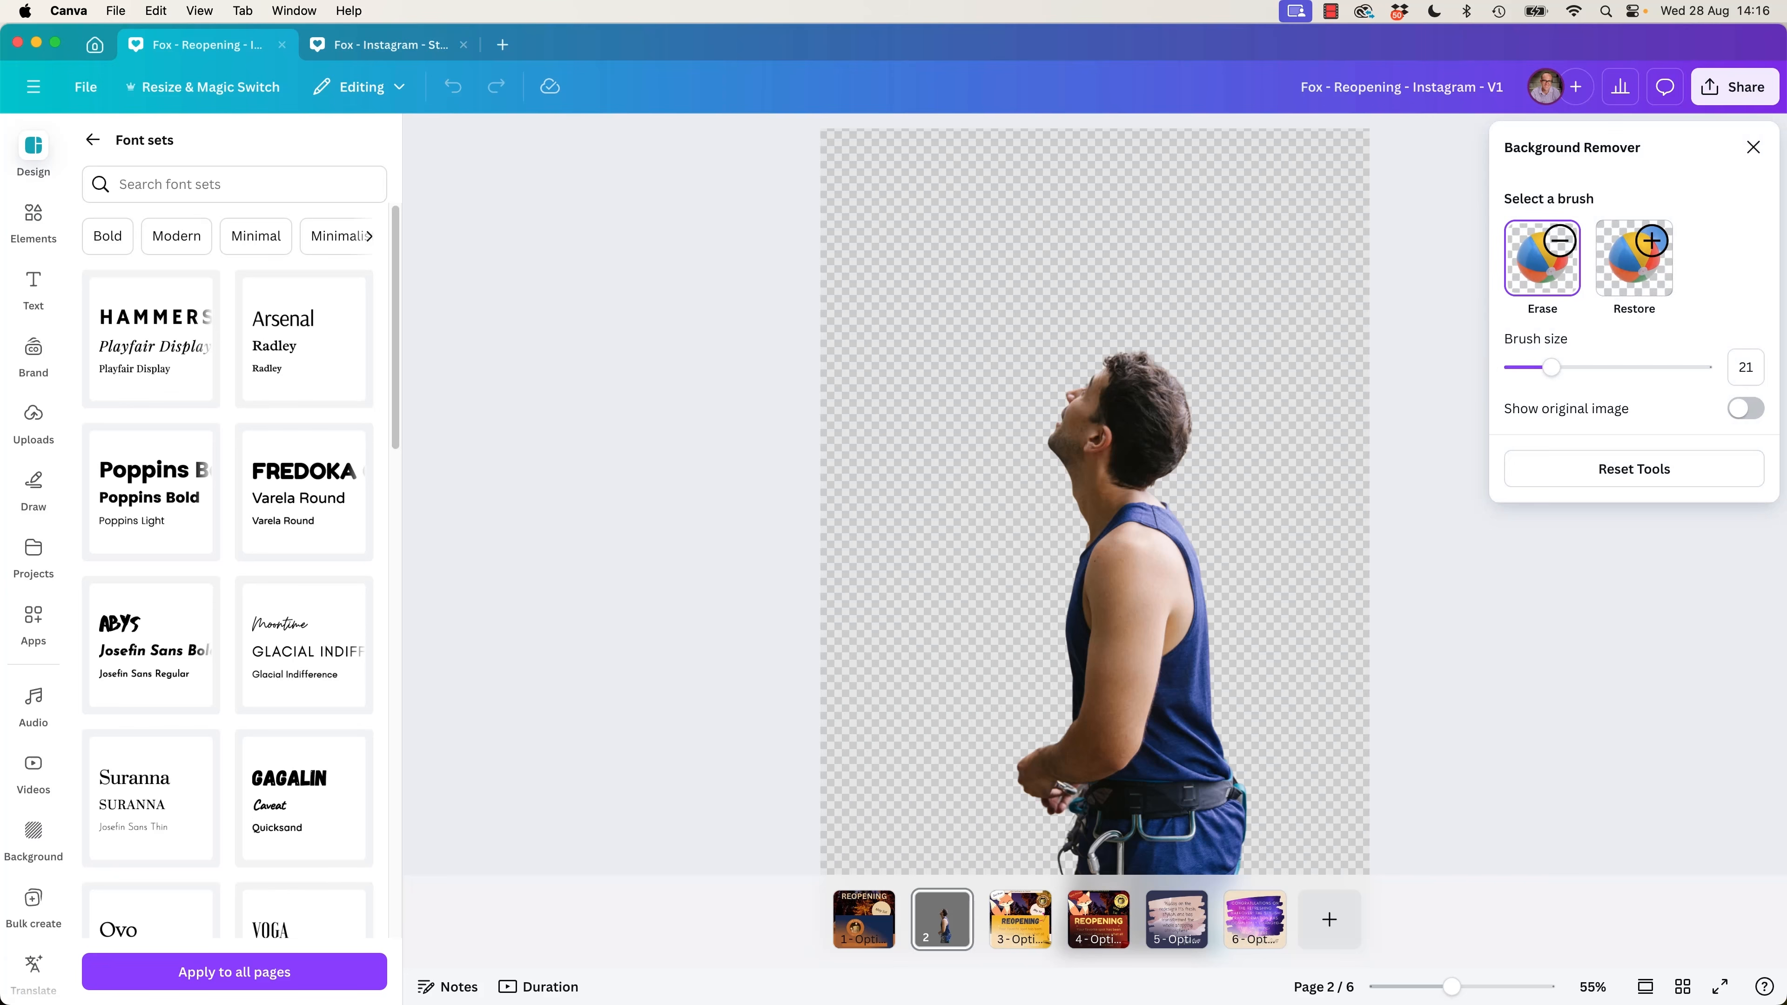
left_click(1751, 150)
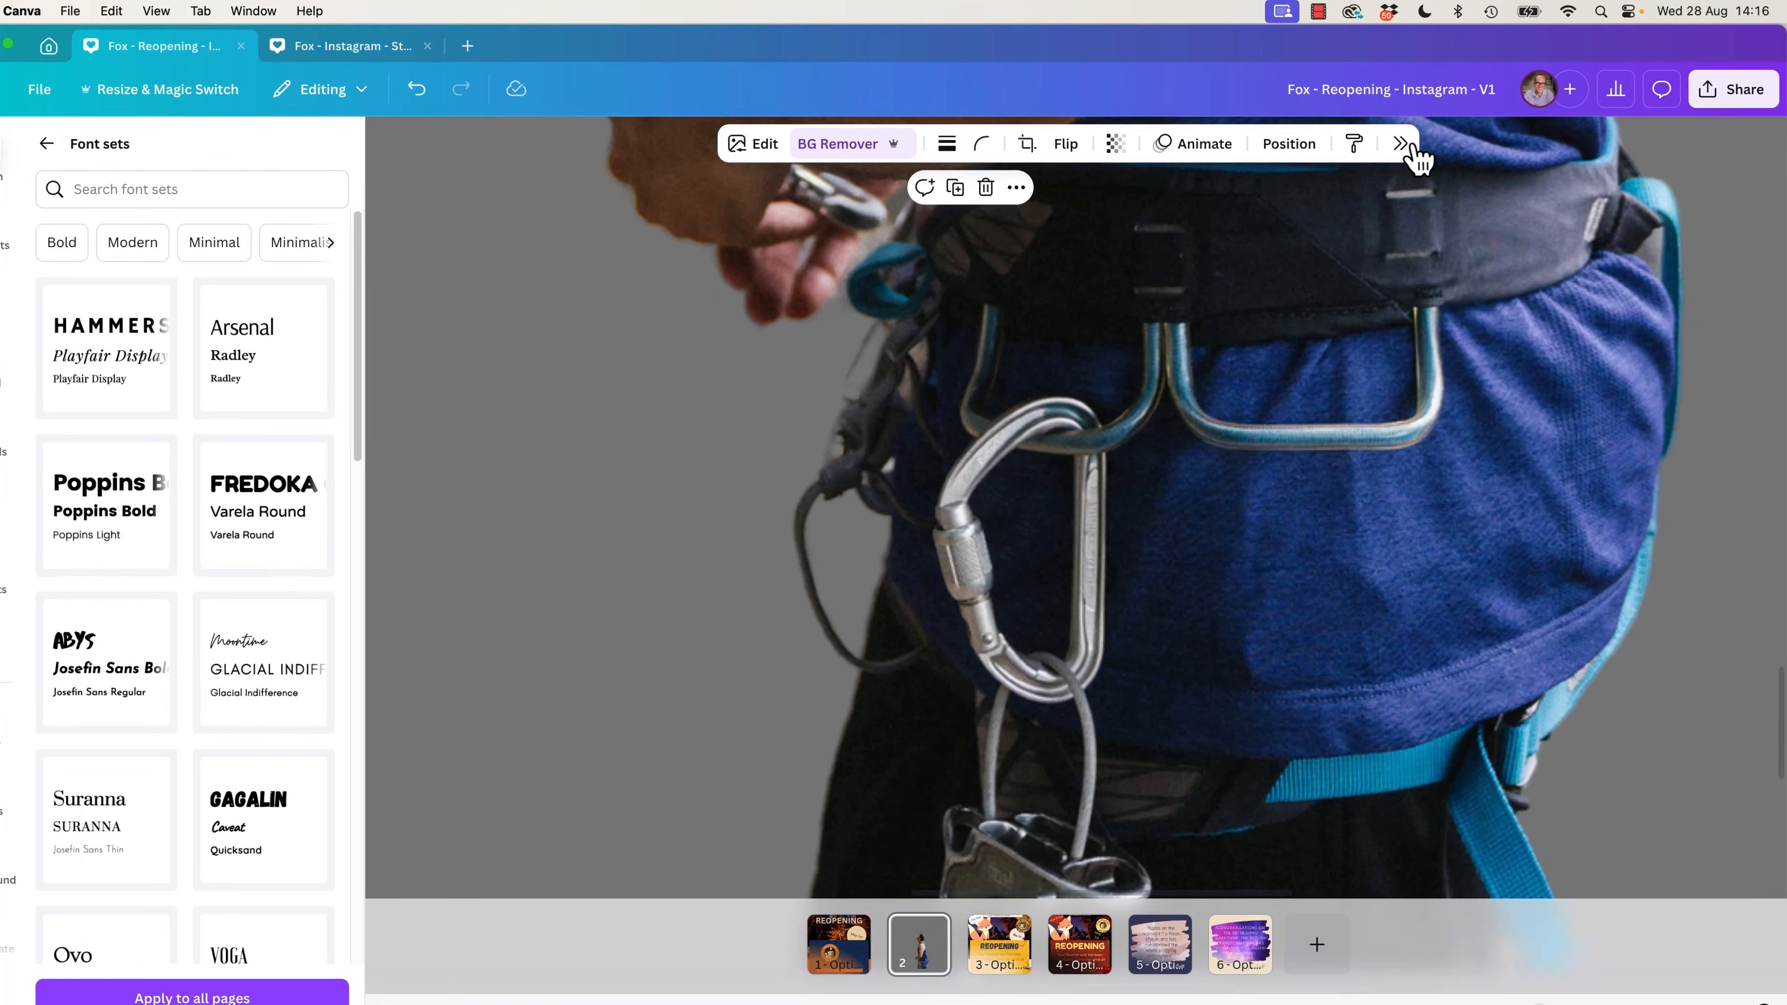
left_click(1412, 141)
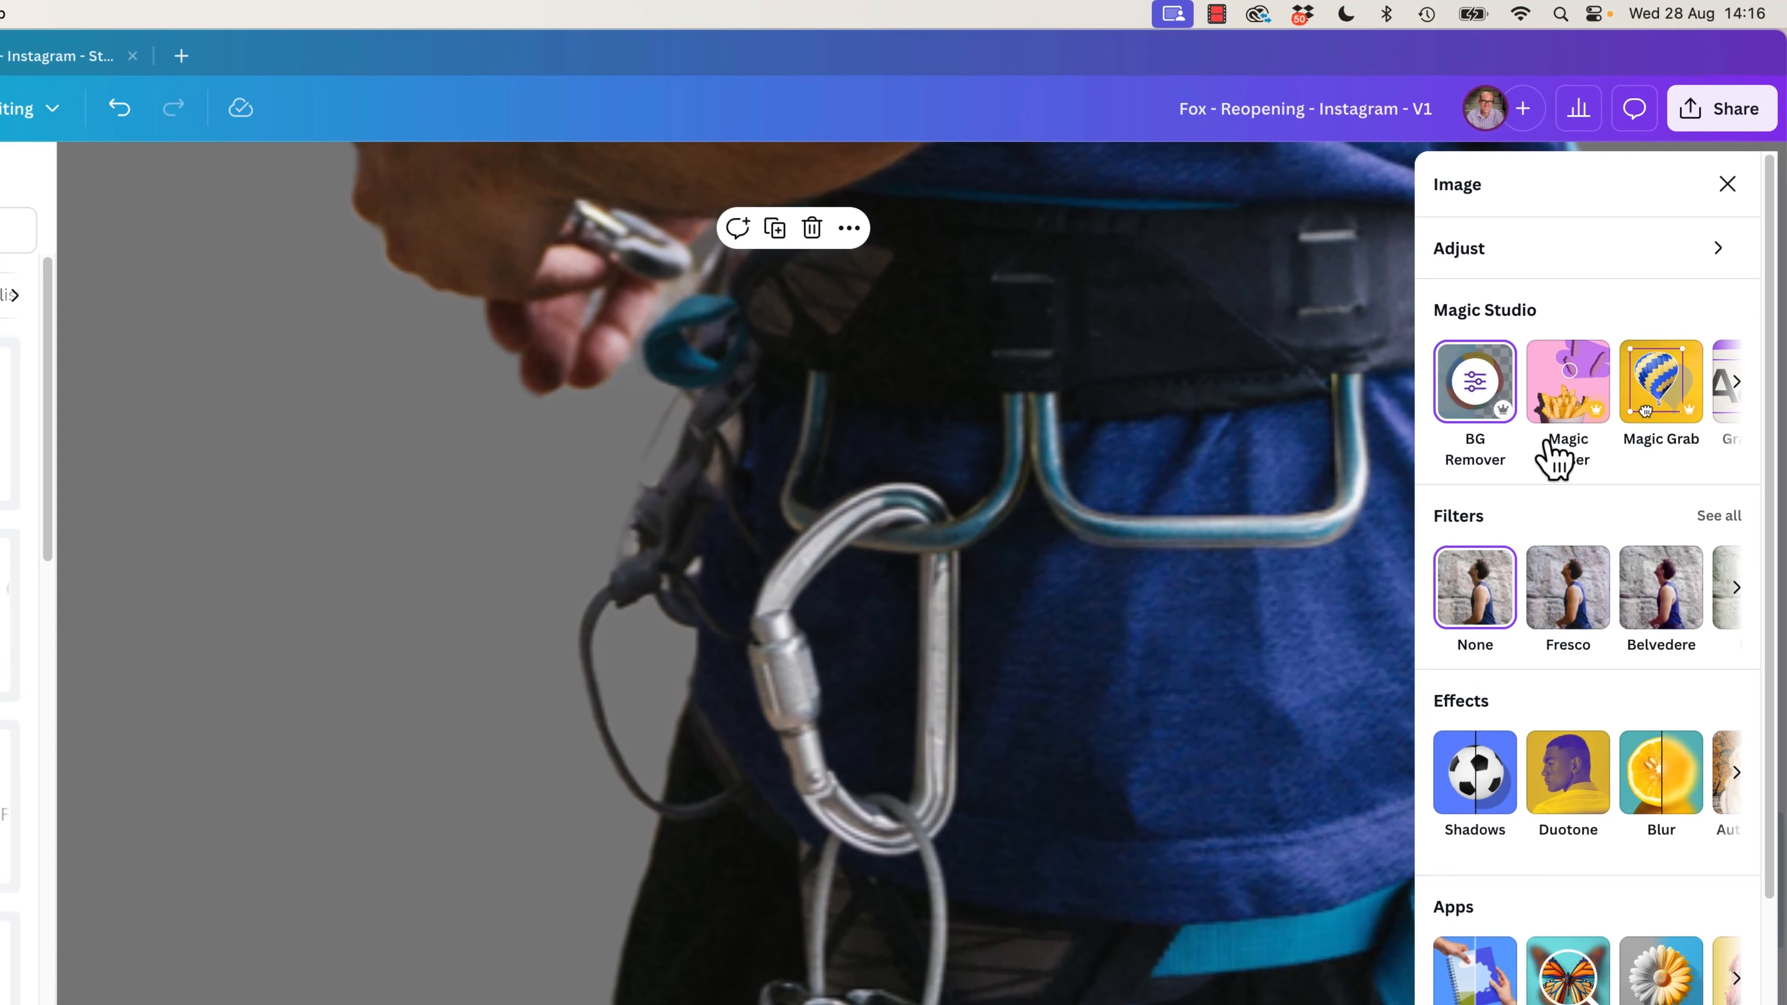
left_click(1477, 402)
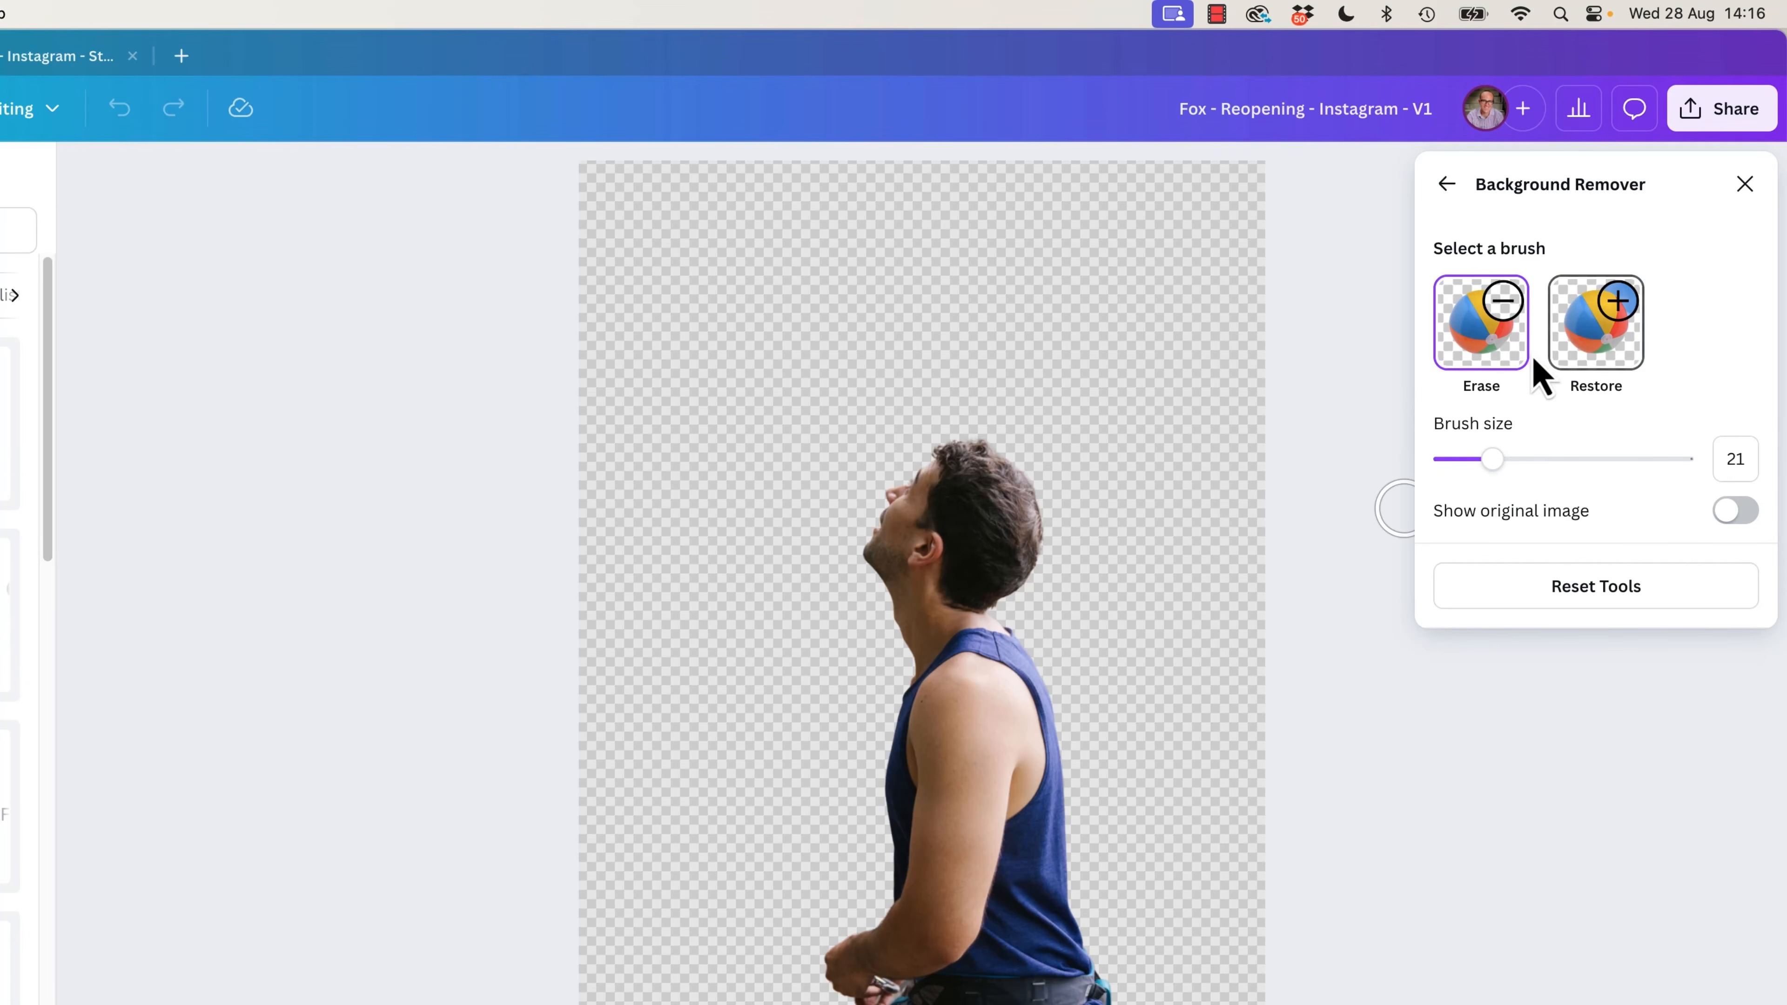
Try an Erase stroke across the climber's shoulder with brush size 21 and undo it.
left_click_drag(1024, 665, 879, 783)
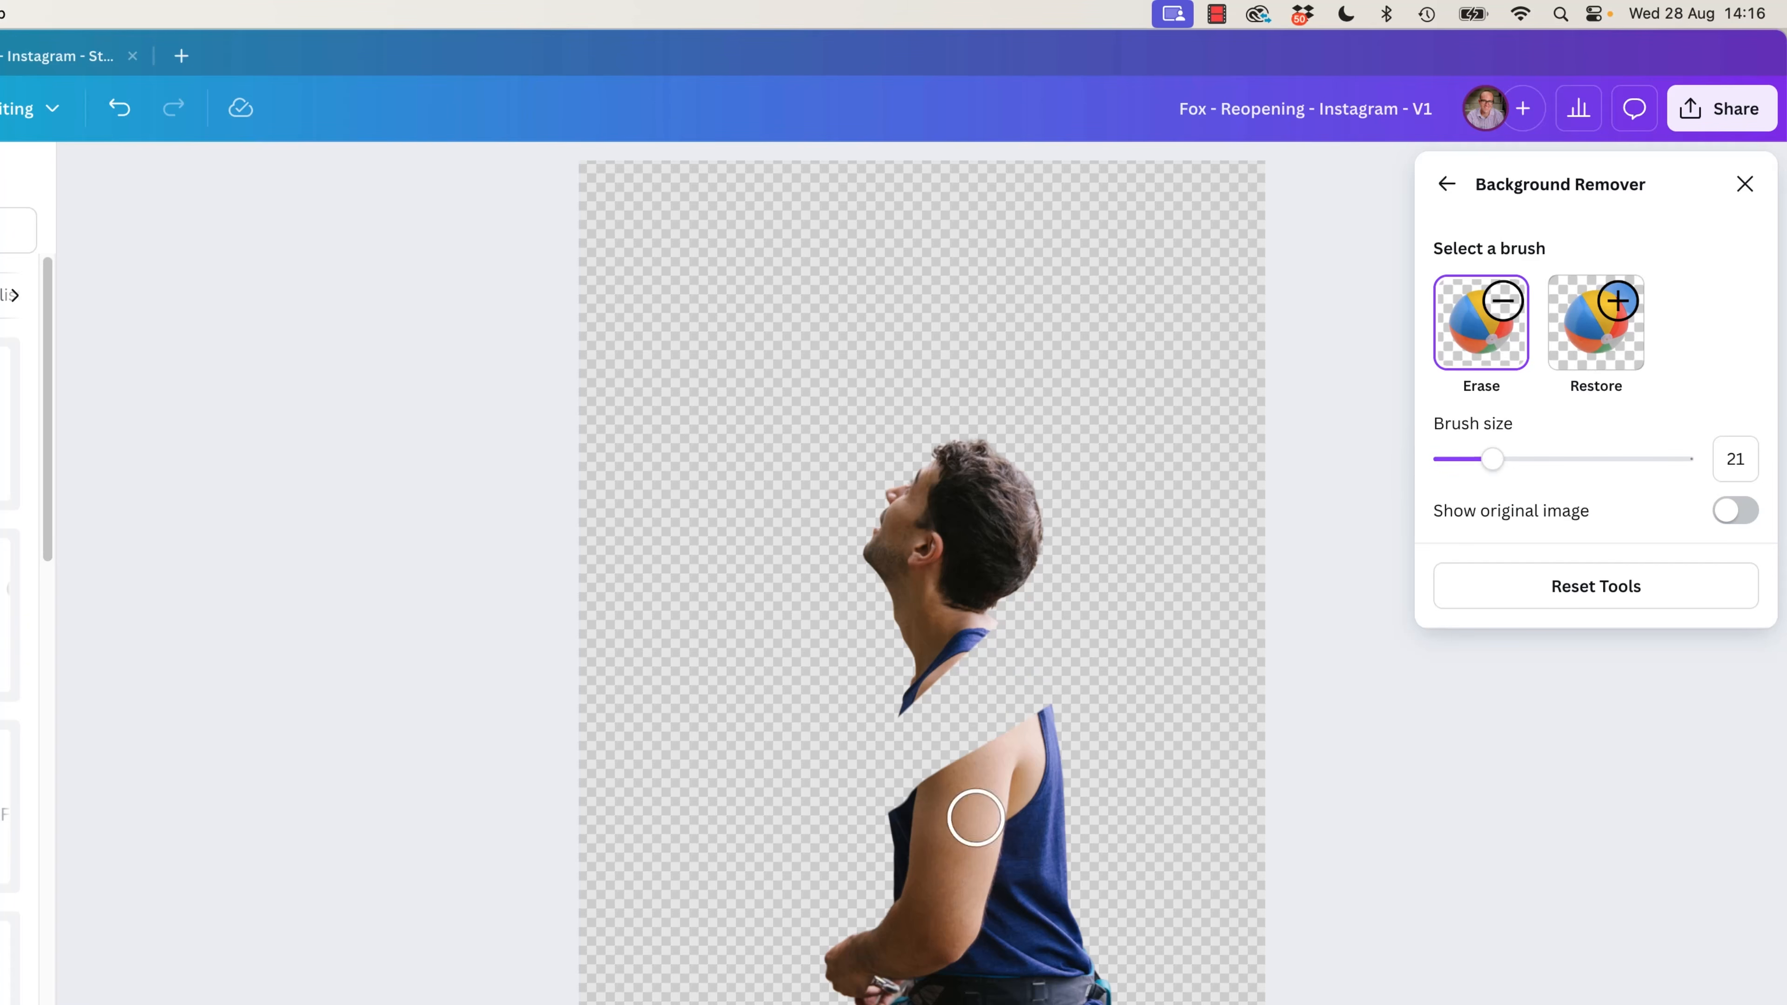
key("super+z")
Switch to the Restore brush and reduce its size to 3.
left_click(1591, 391)
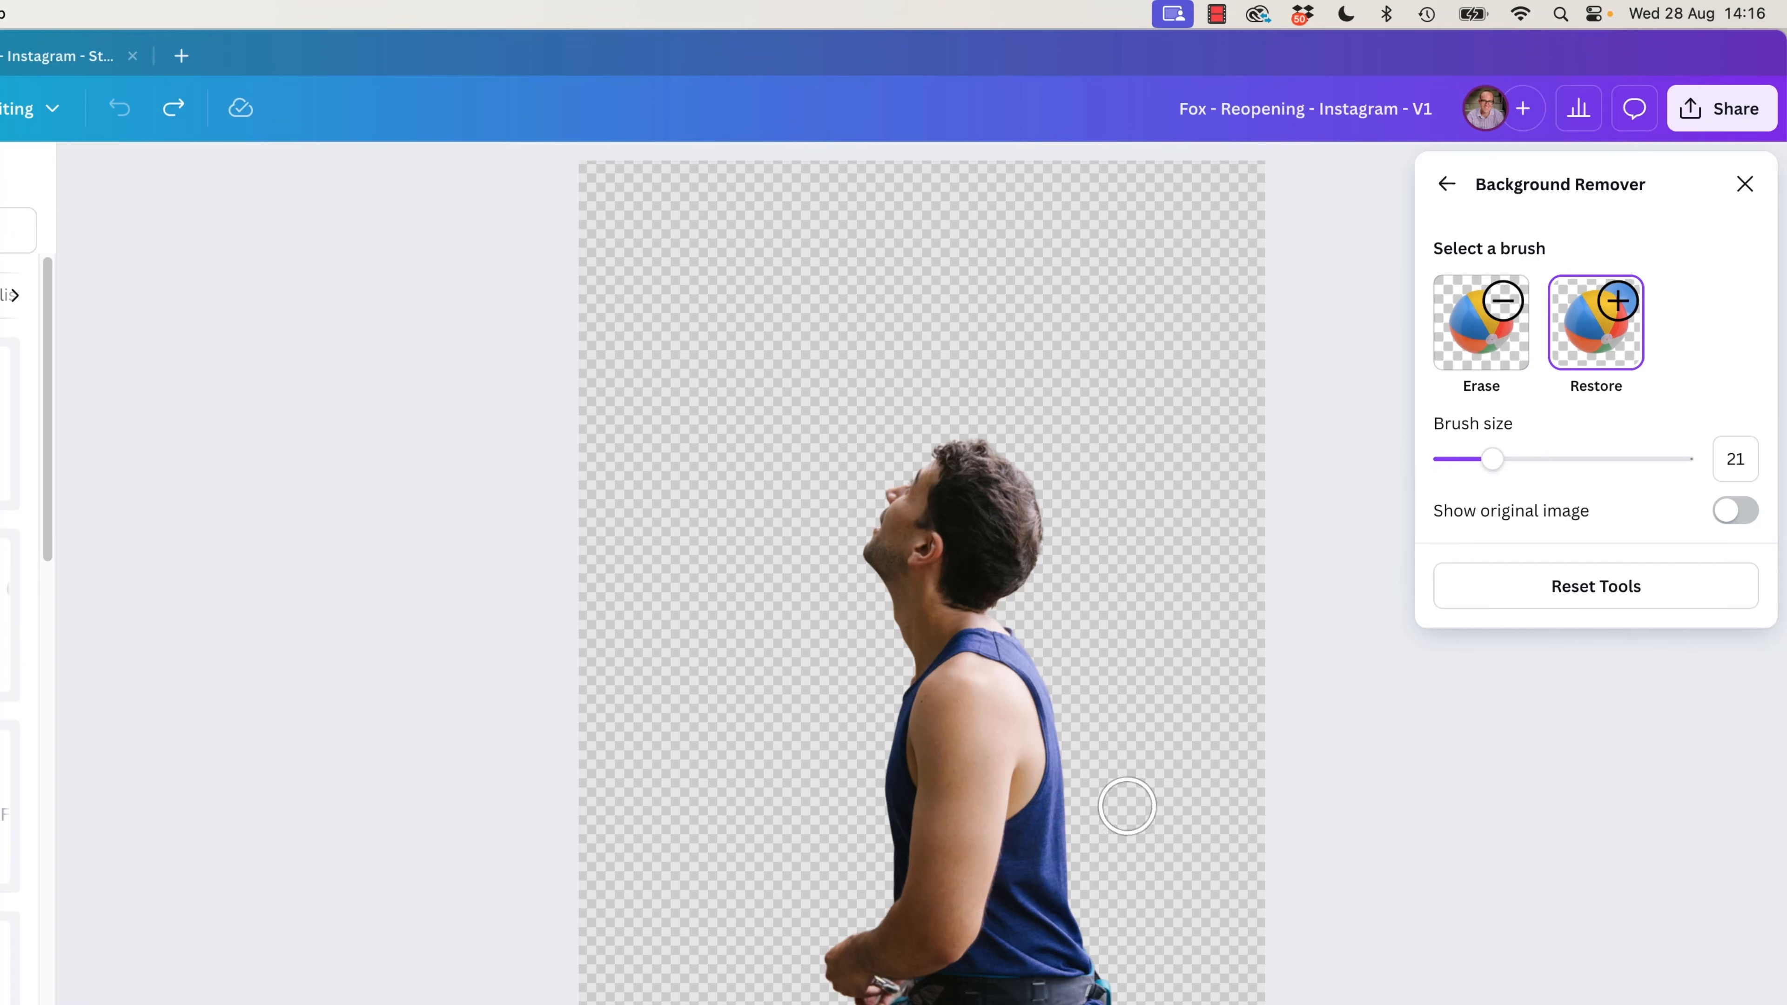
mouse_move(1030, 559)
left_mouse_down()
mouse_move(838, 439)
mouse_move(675, 394)
left_mouse_up()
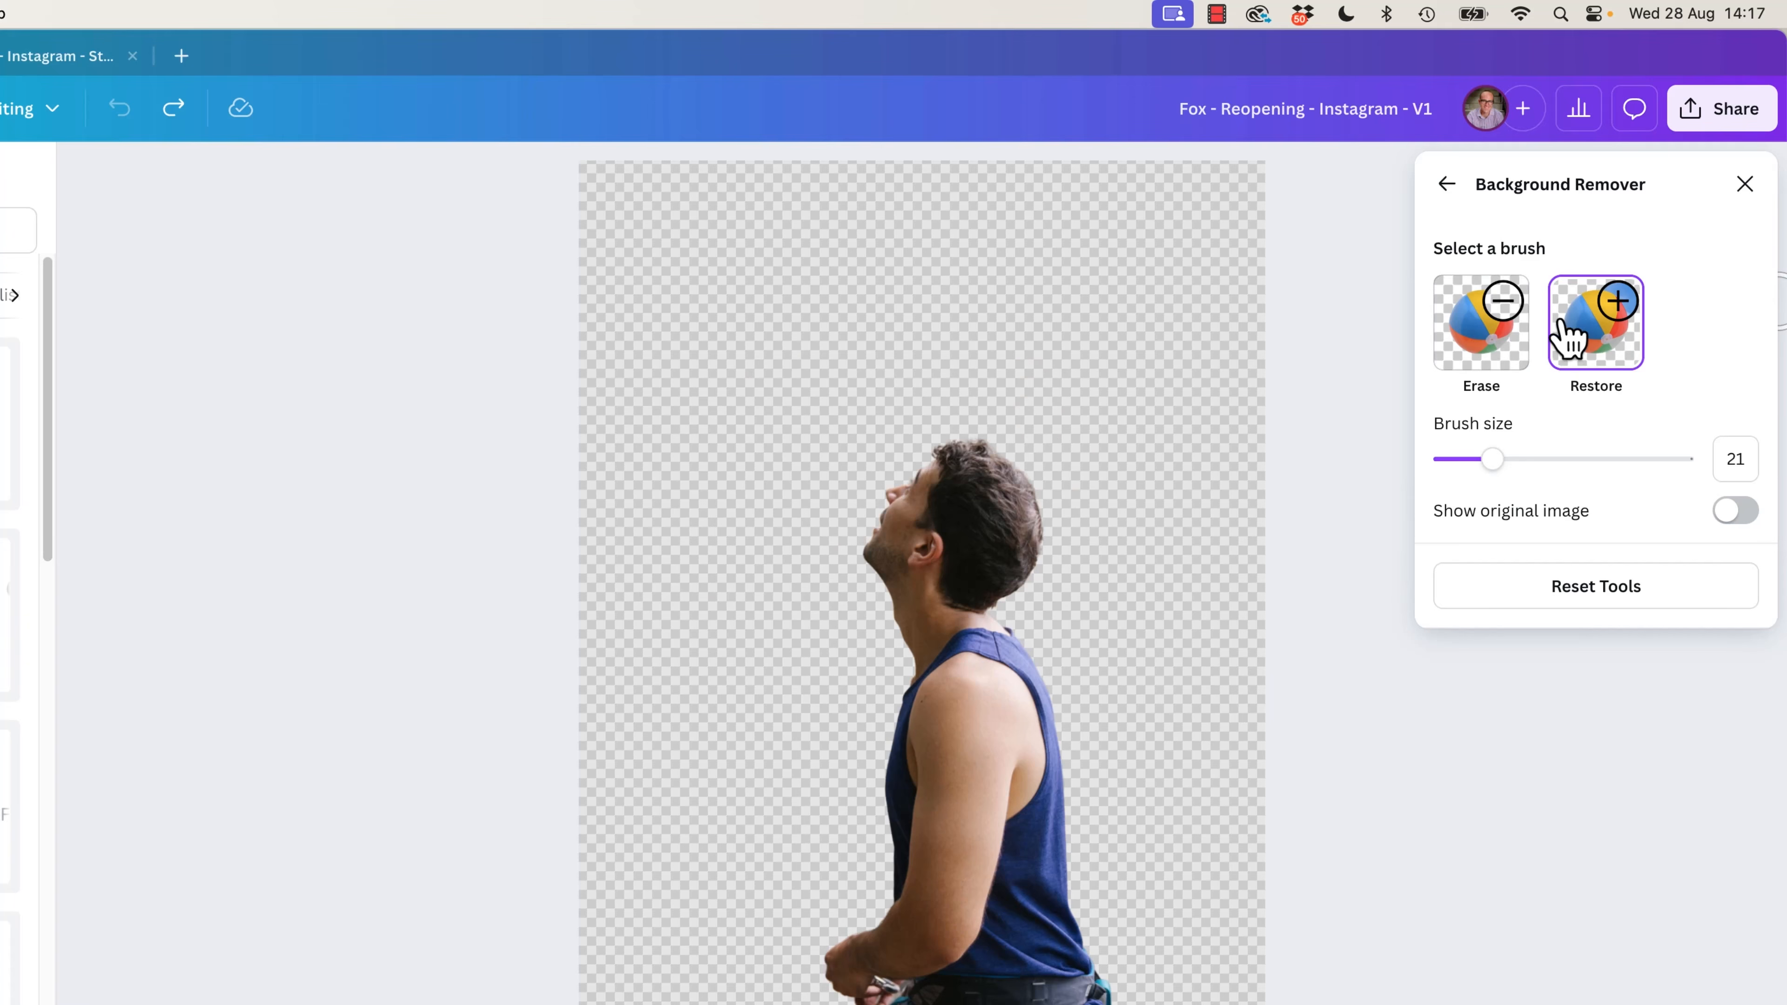
left_click(1515, 352)
left_click(1619, 360)
left_click_drag(1495, 461, 1451, 457)
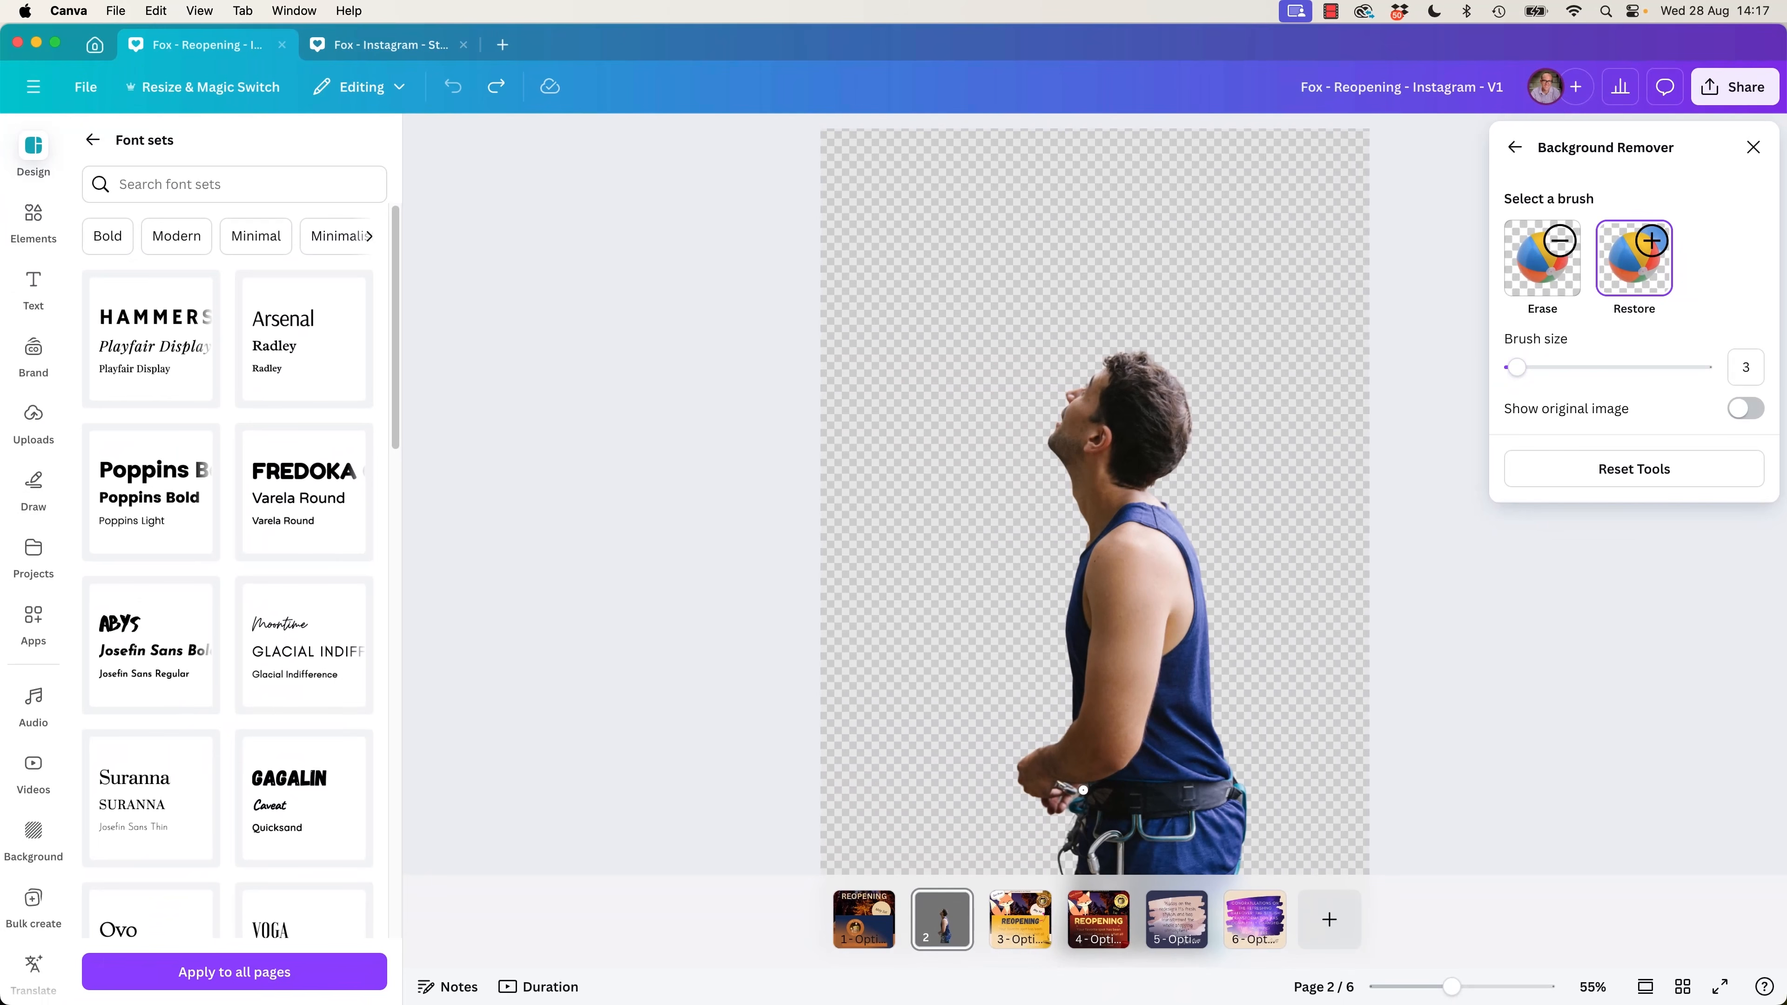
Enlarge the brush to size 72 and use Erase on the transparent area behind the climber's back.
left_click(1531, 266)
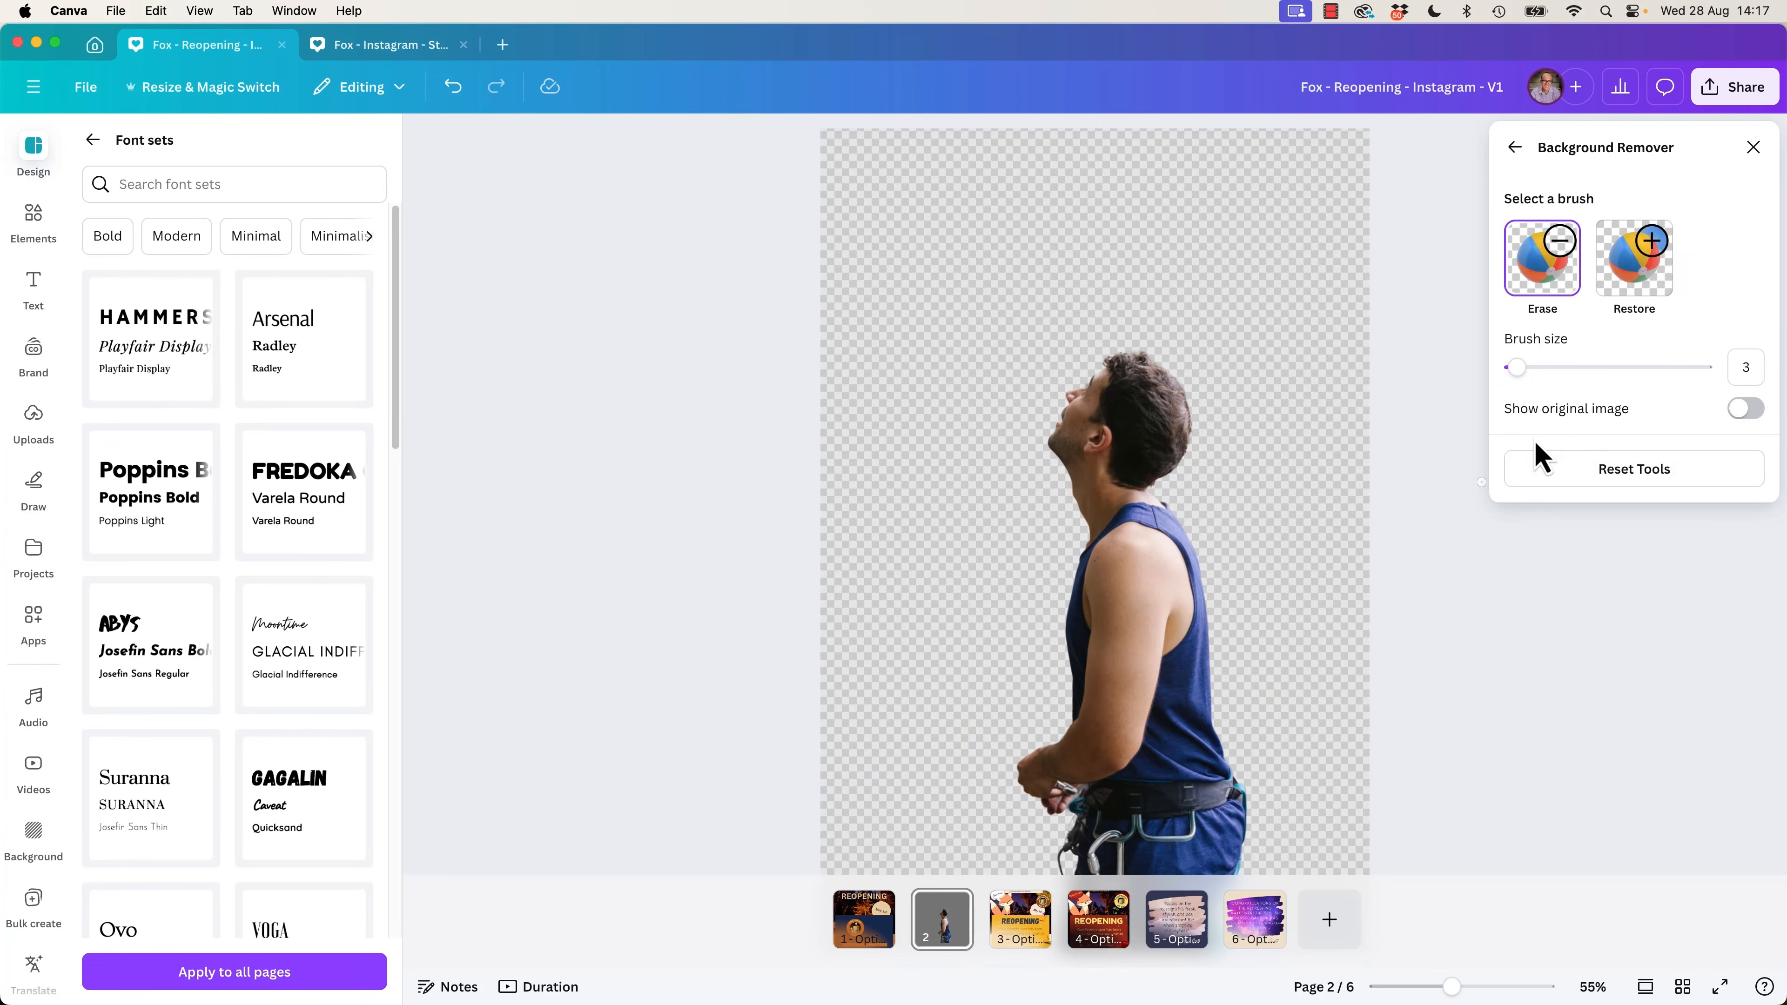
left_click(1634, 258)
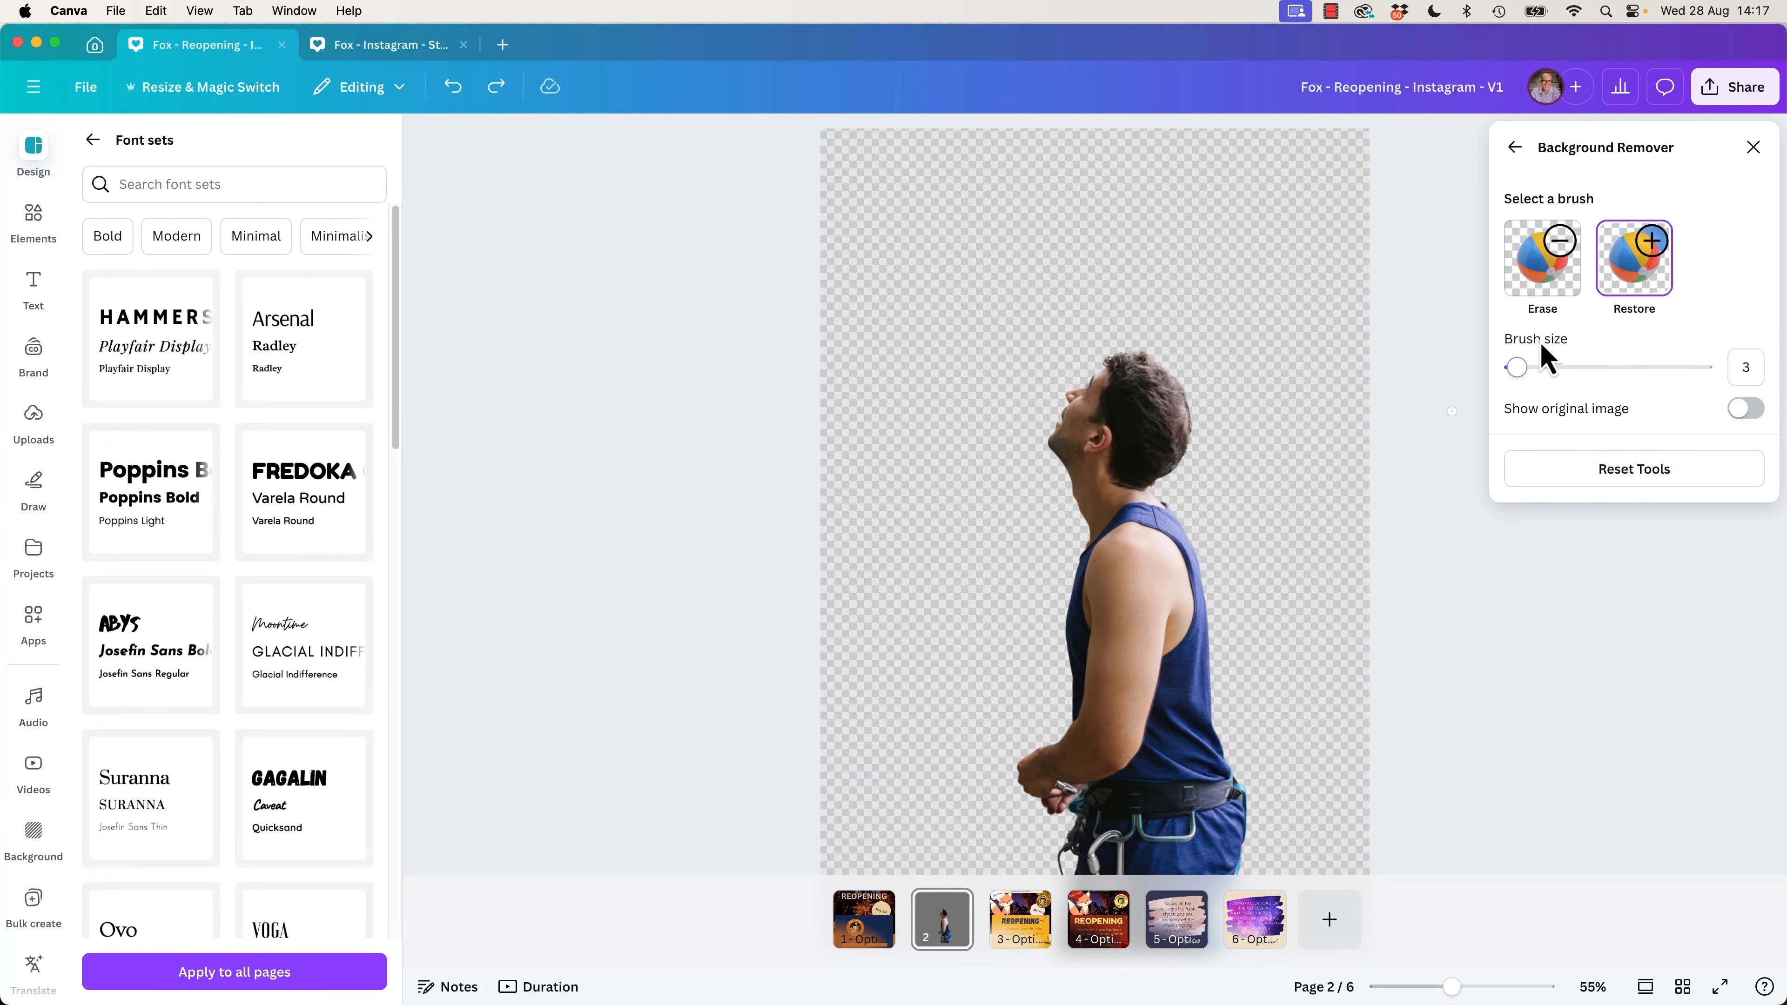
left_click_drag(1568, 369, 1649, 367)
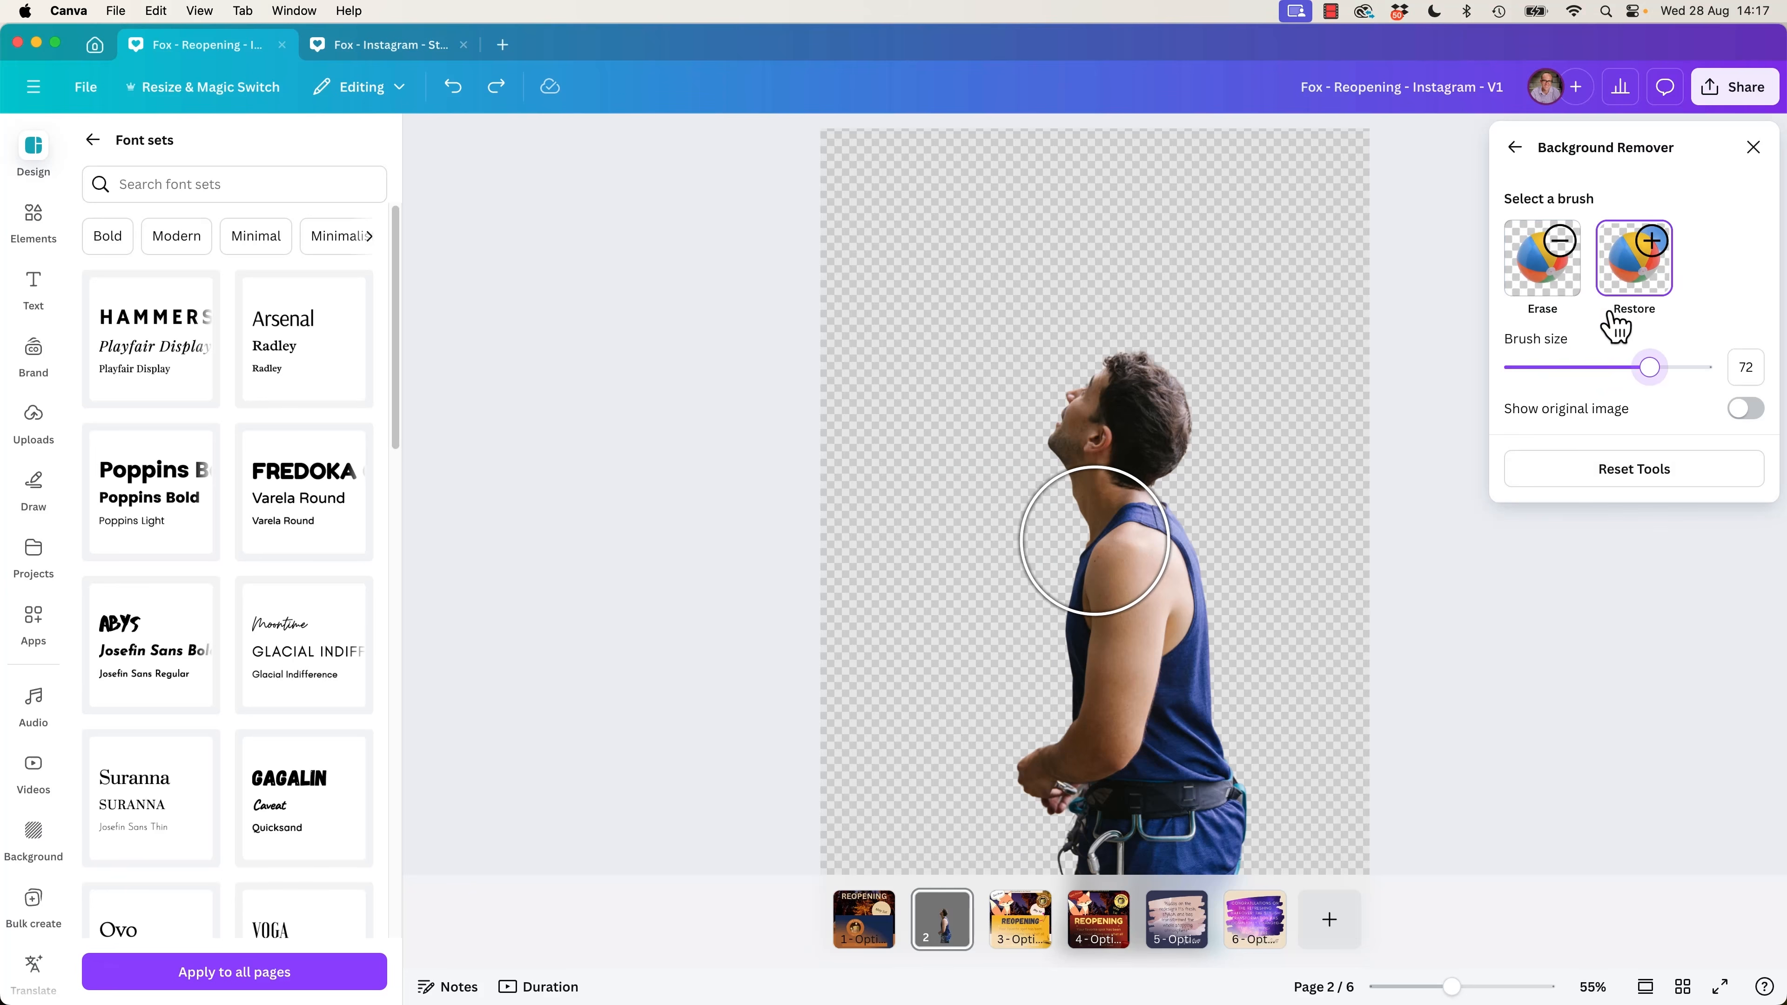
left_click(1542, 267)
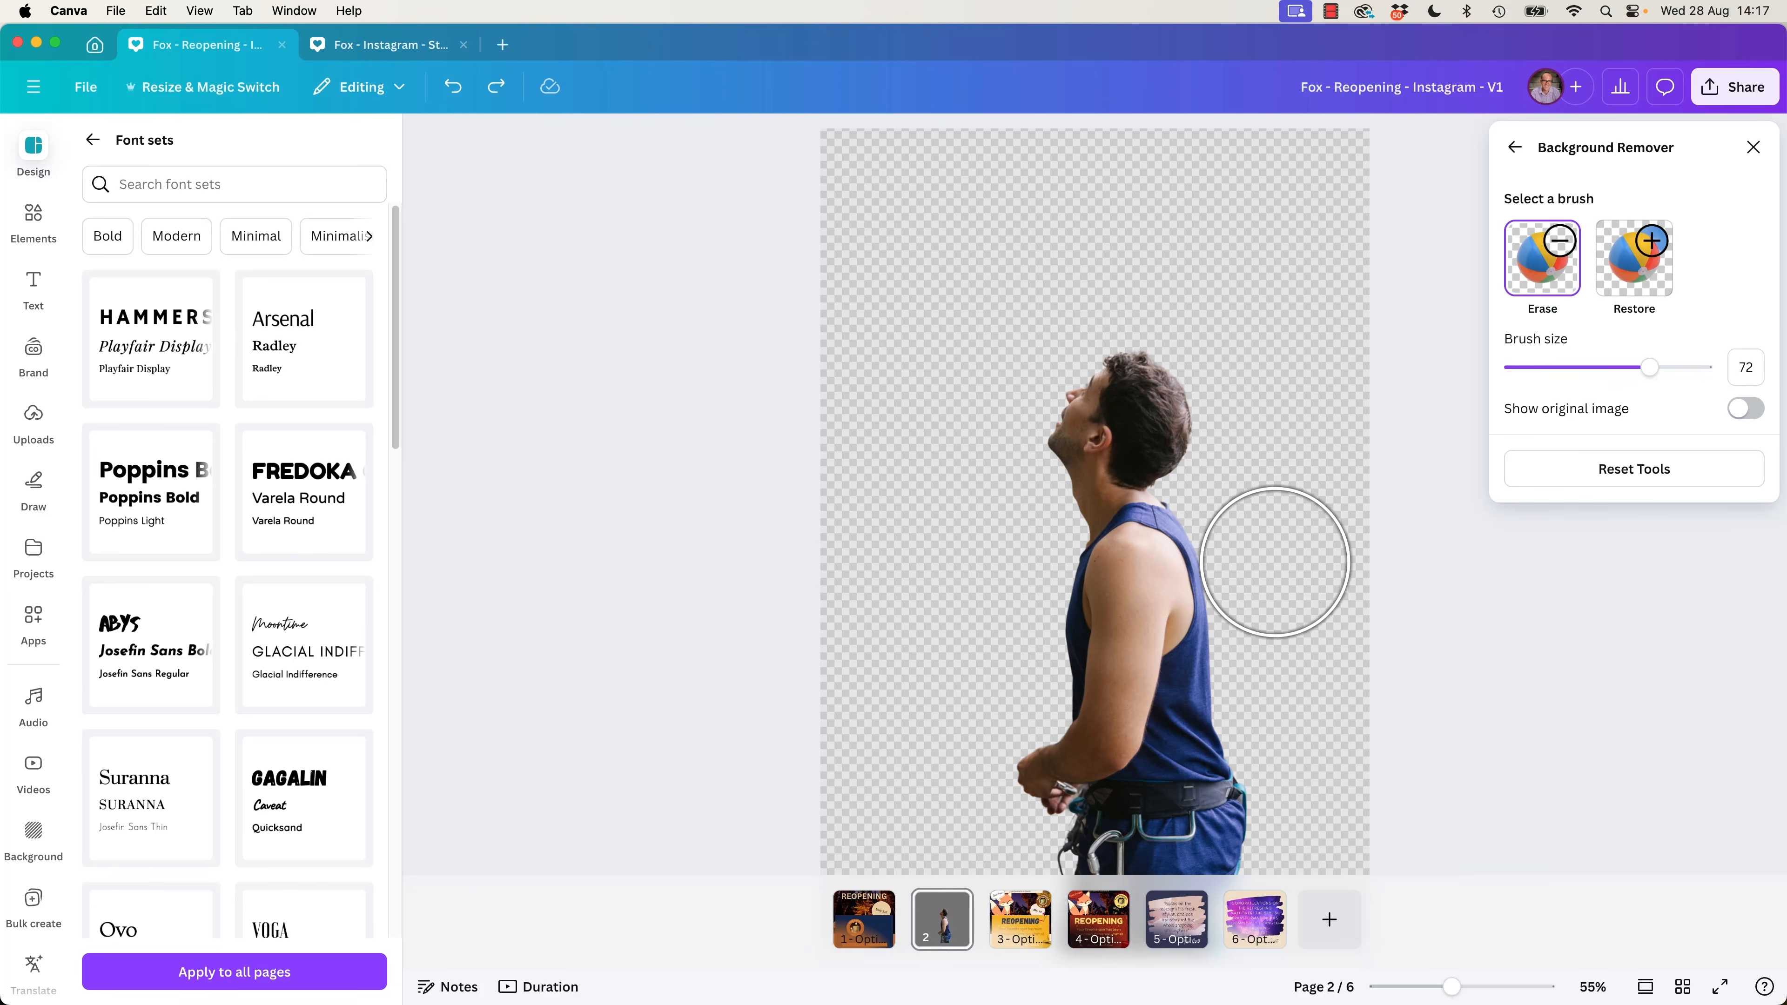
left_click_drag(1279, 583, 1287, 649)
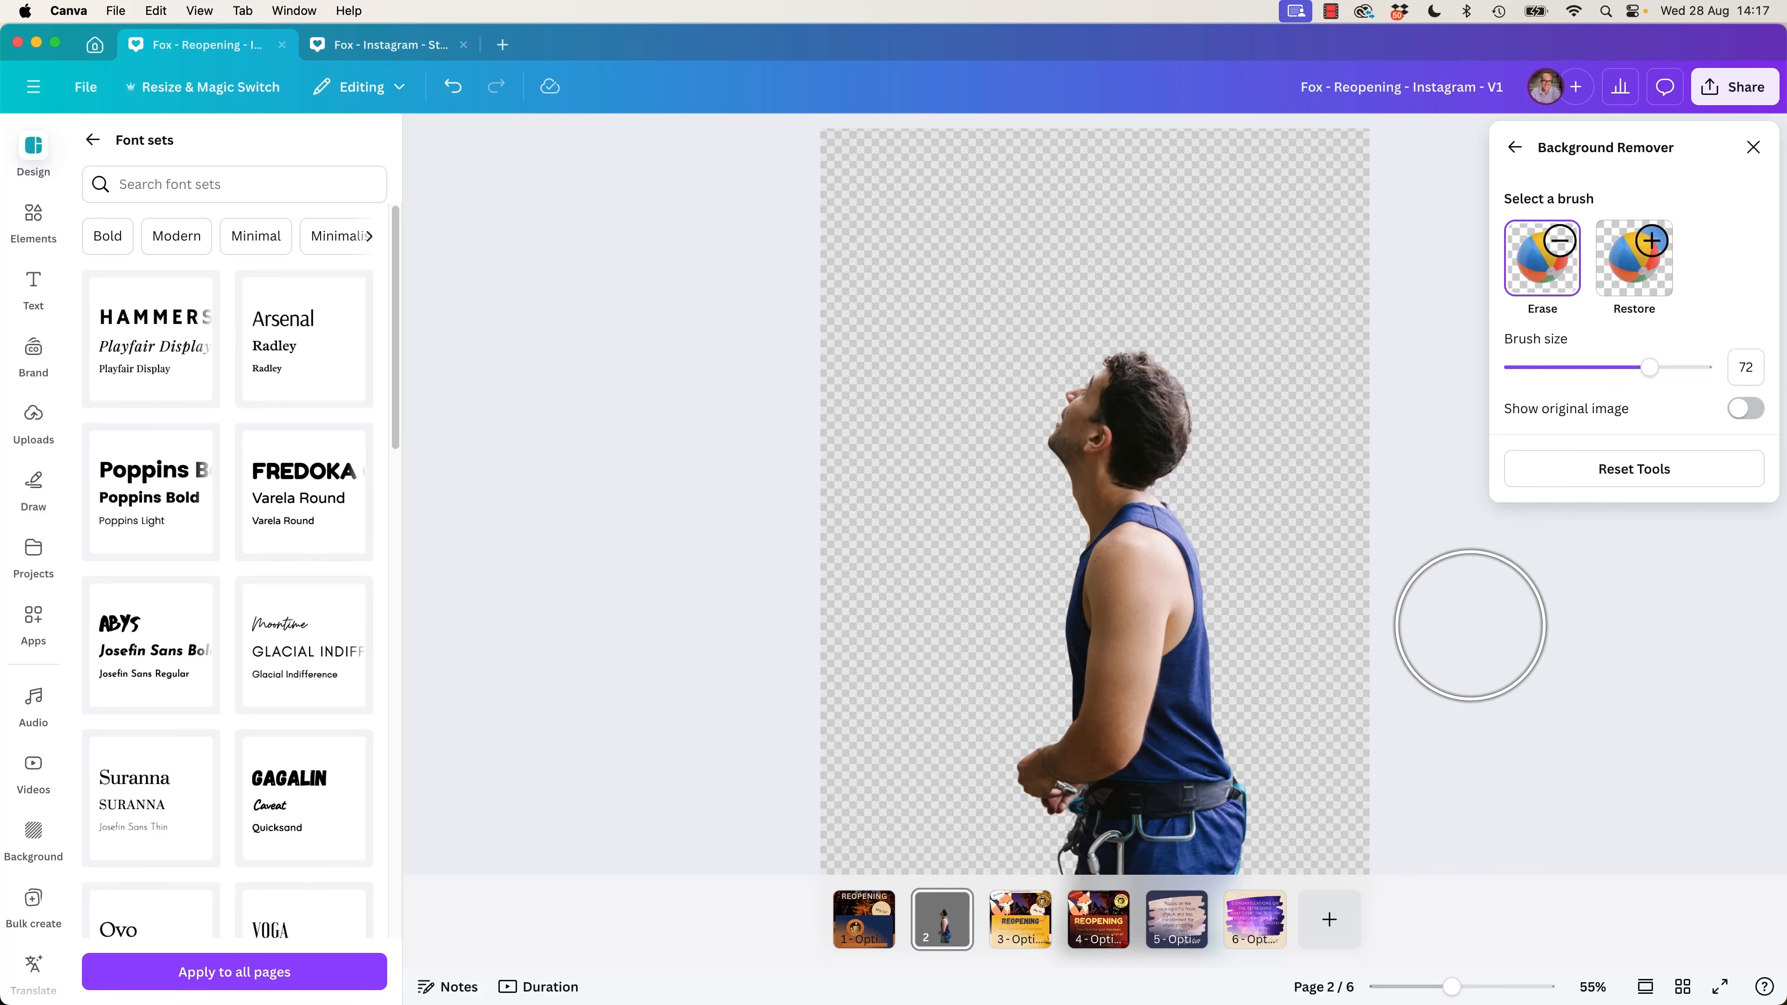
Erase along the transparent area behind the climber's lower back and reduce the brush size to 10.
mouse_move(1315, 741)
left_mouse_down()
mouse_move(1323, 778)
mouse_move(1297, 744)
mouse_move(1309, 770)
left_mouse_up()
left_click_drag(1567, 365, 1532, 373)
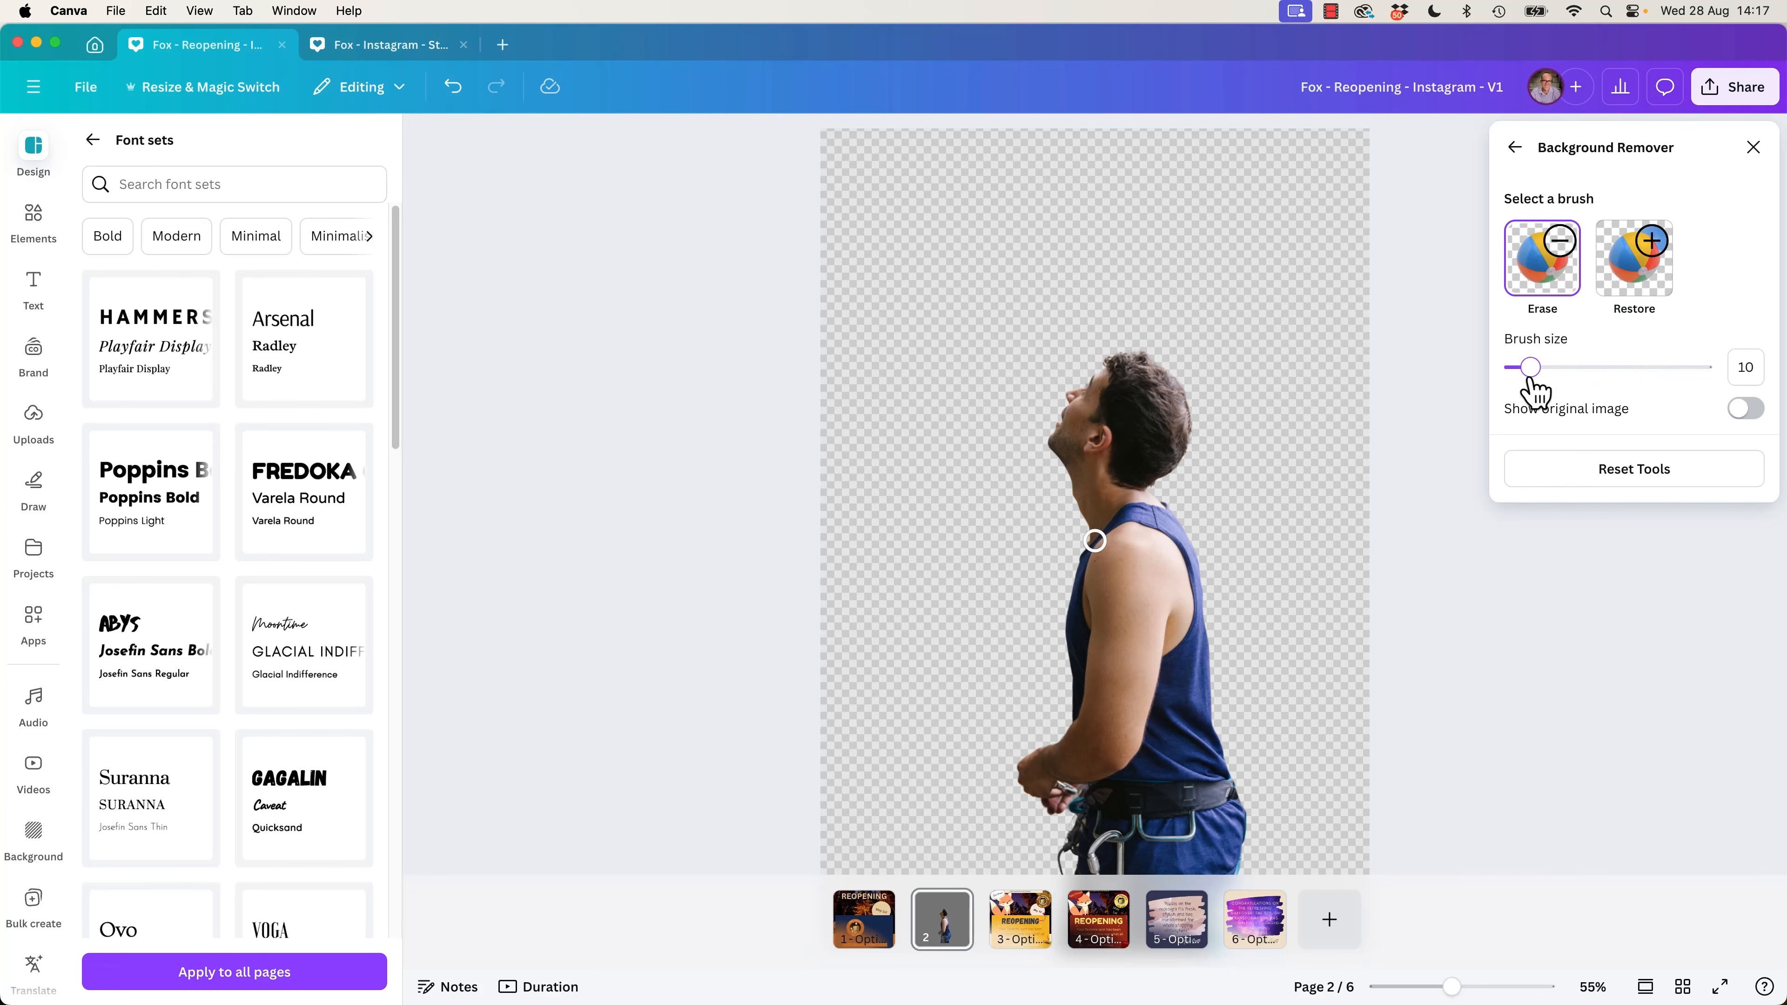
Compare the climber cutout with the full photo by switching Show original image on and off.
left_click(1747, 409)
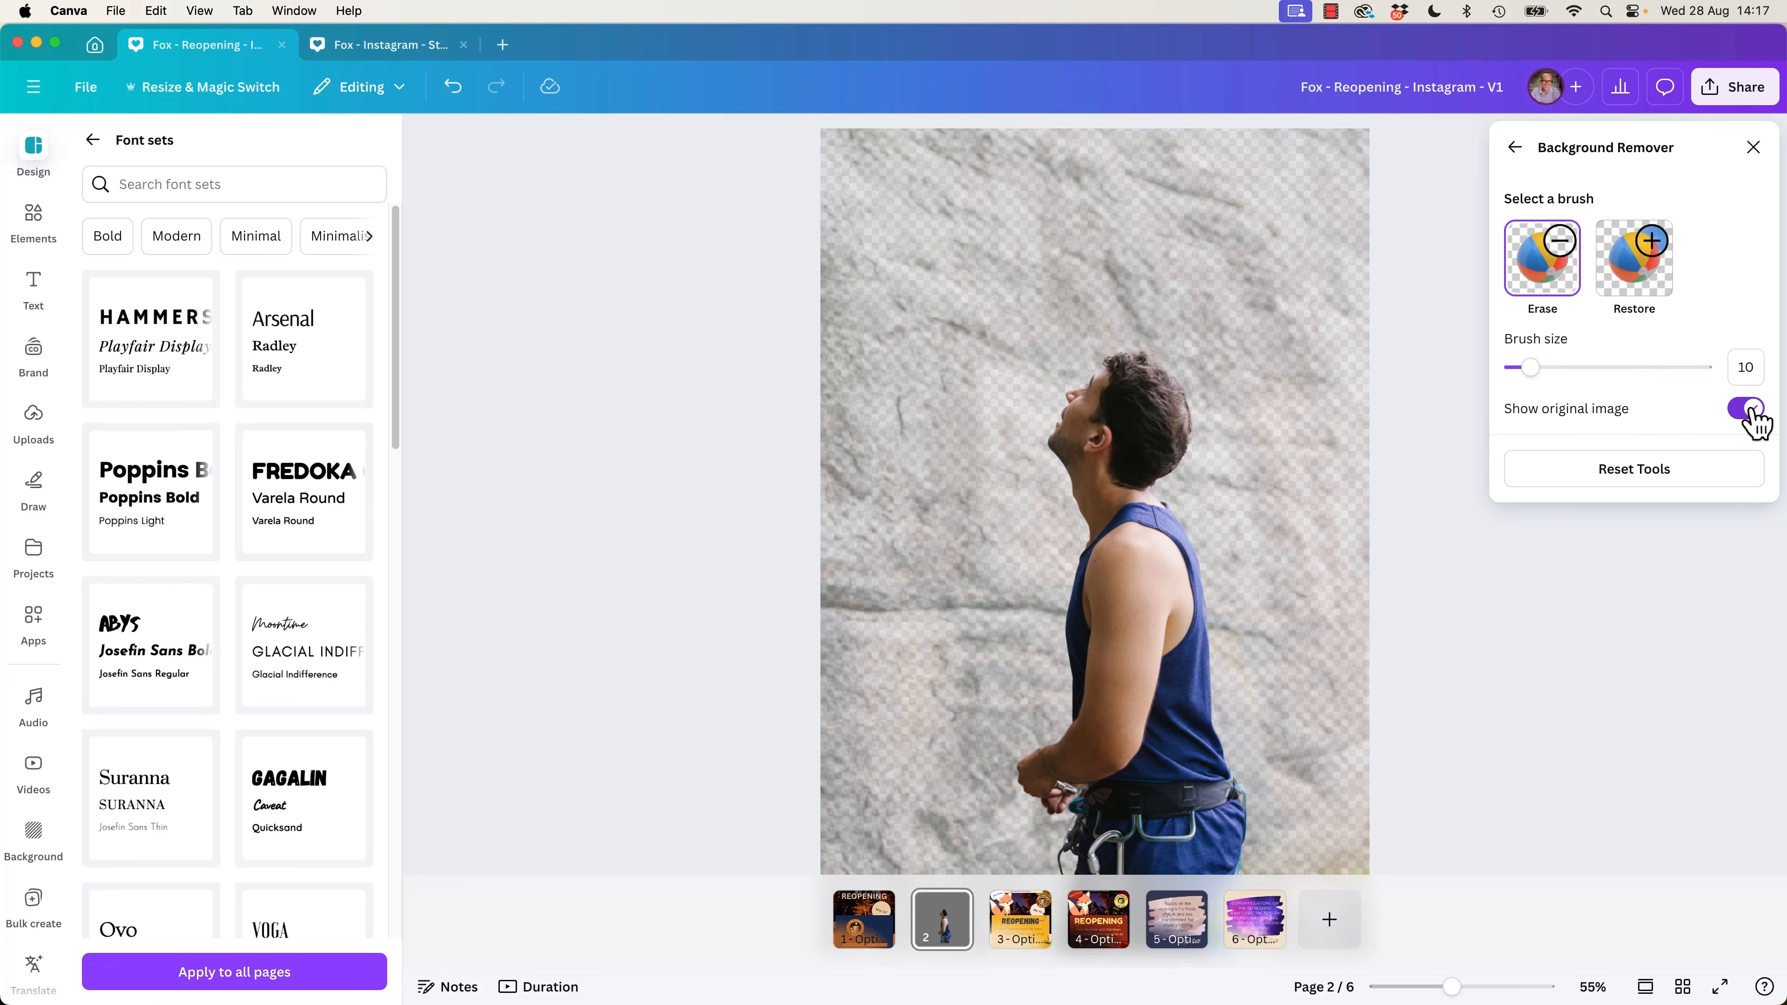
left_click(1747, 409)
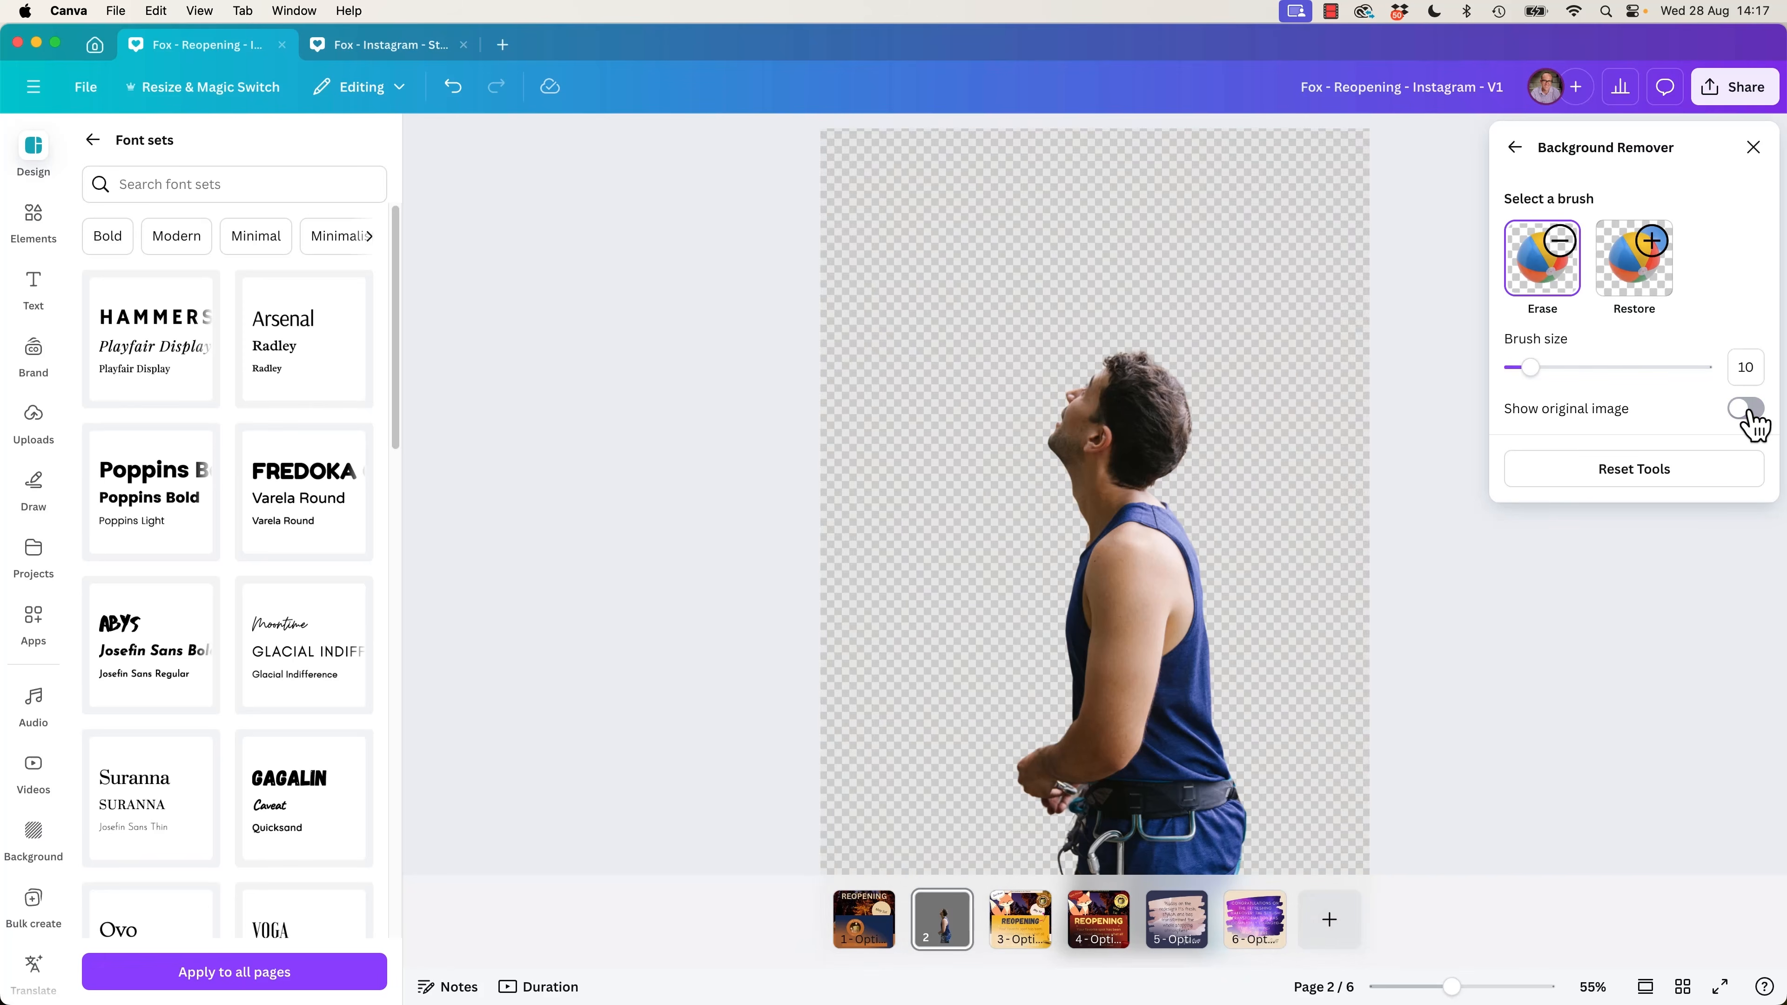
left_click(1747, 409)
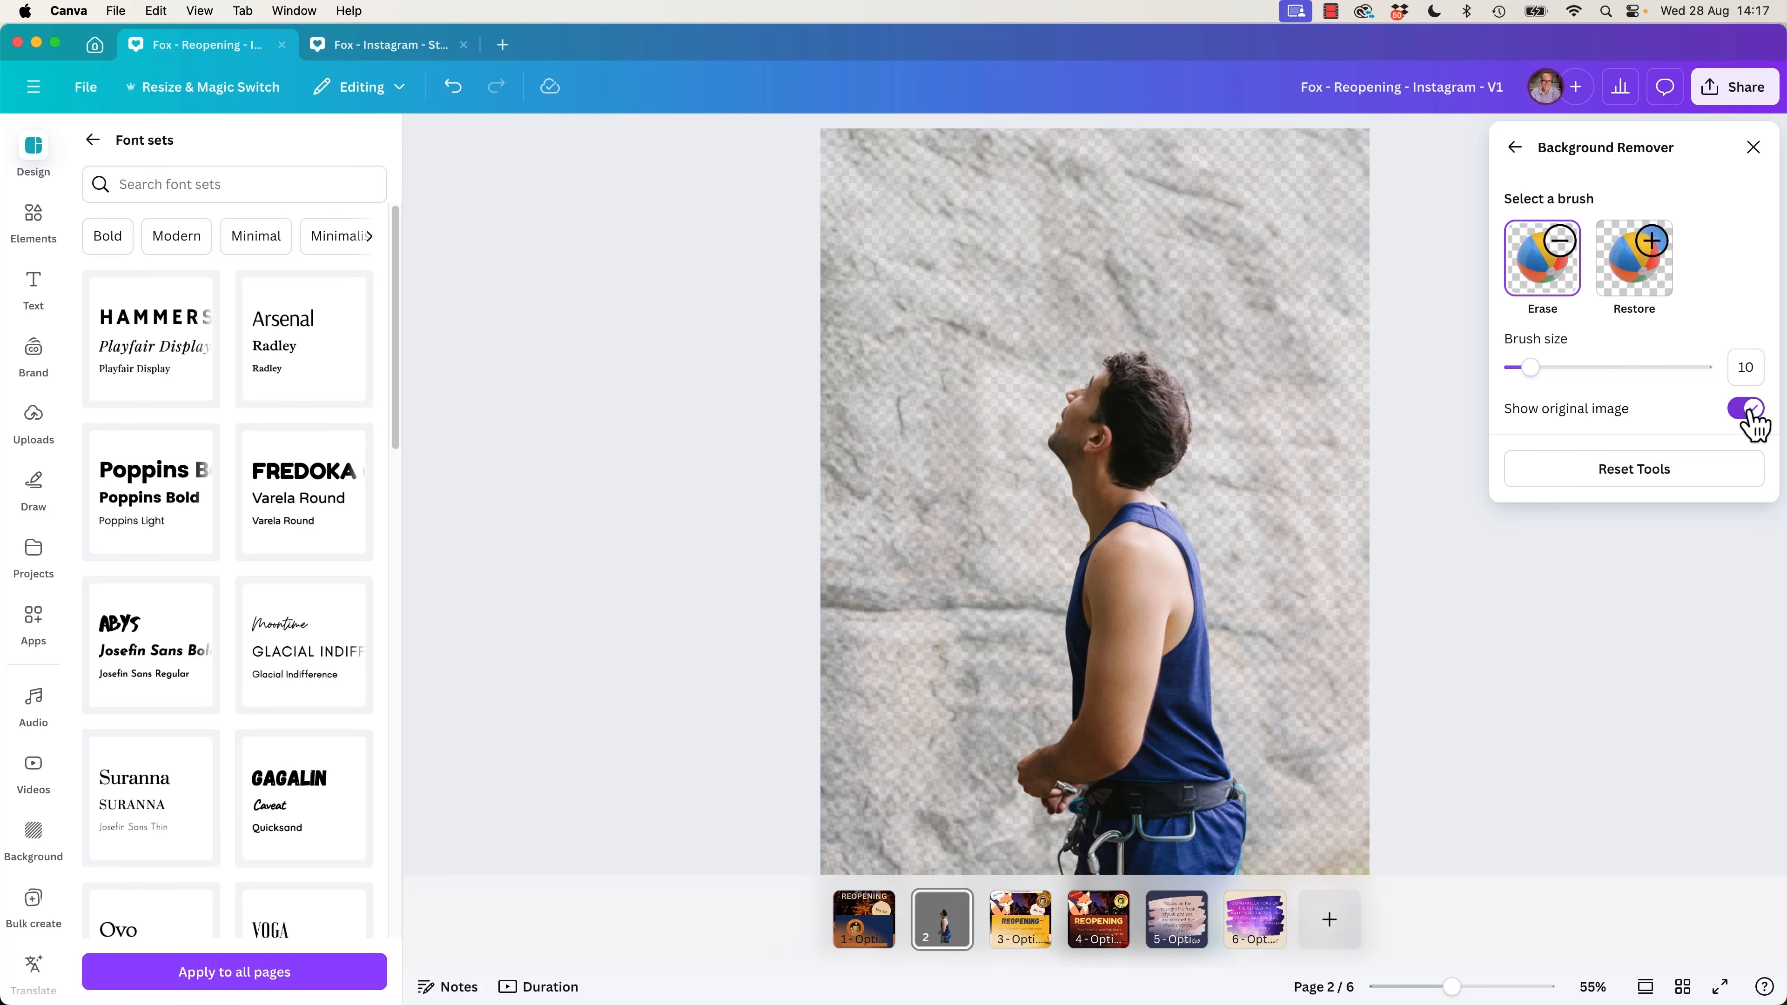
left_click(1747, 409)
left_click(1747, 409)
left_click(1747, 409)
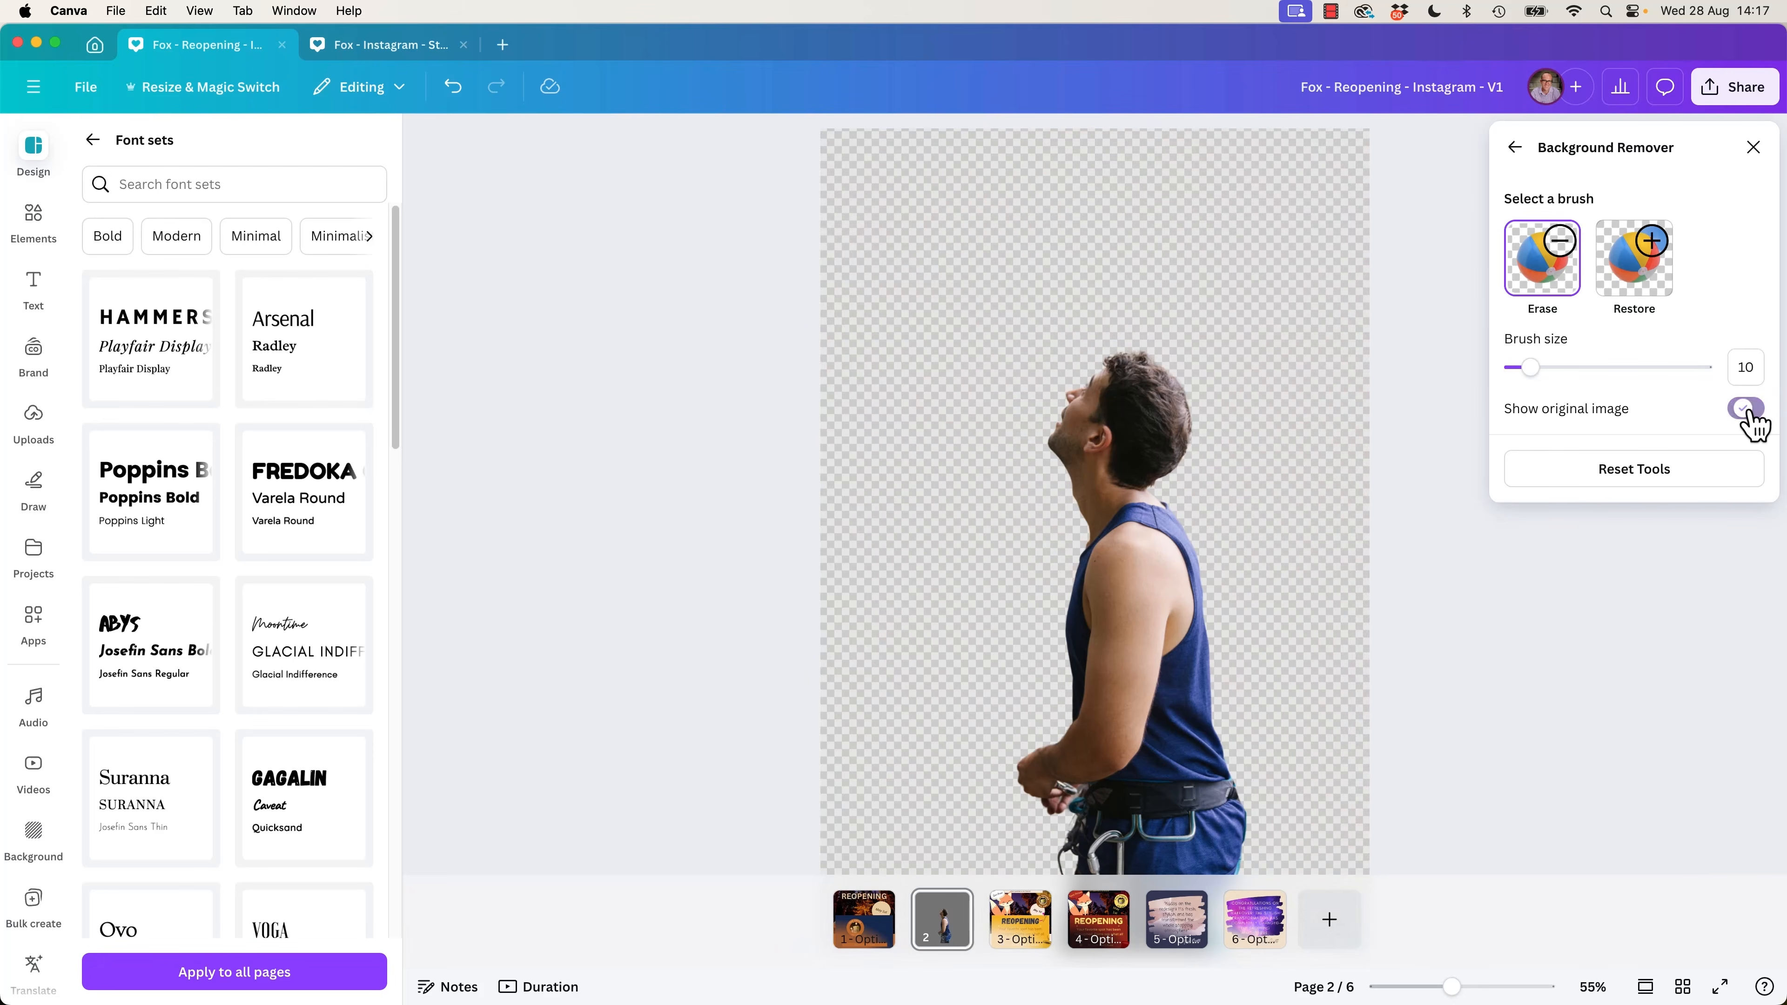
left_click(1747, 409)
left_click(1747, 412)
Use the Restore brush at size 10 to bring back the missing harness gear below the climber's hand.
key("super+plus")
key("super+plus")
key("super+plus")
key("super+plus")
key("super+plus")
key("super+plus")
key("super+plus")
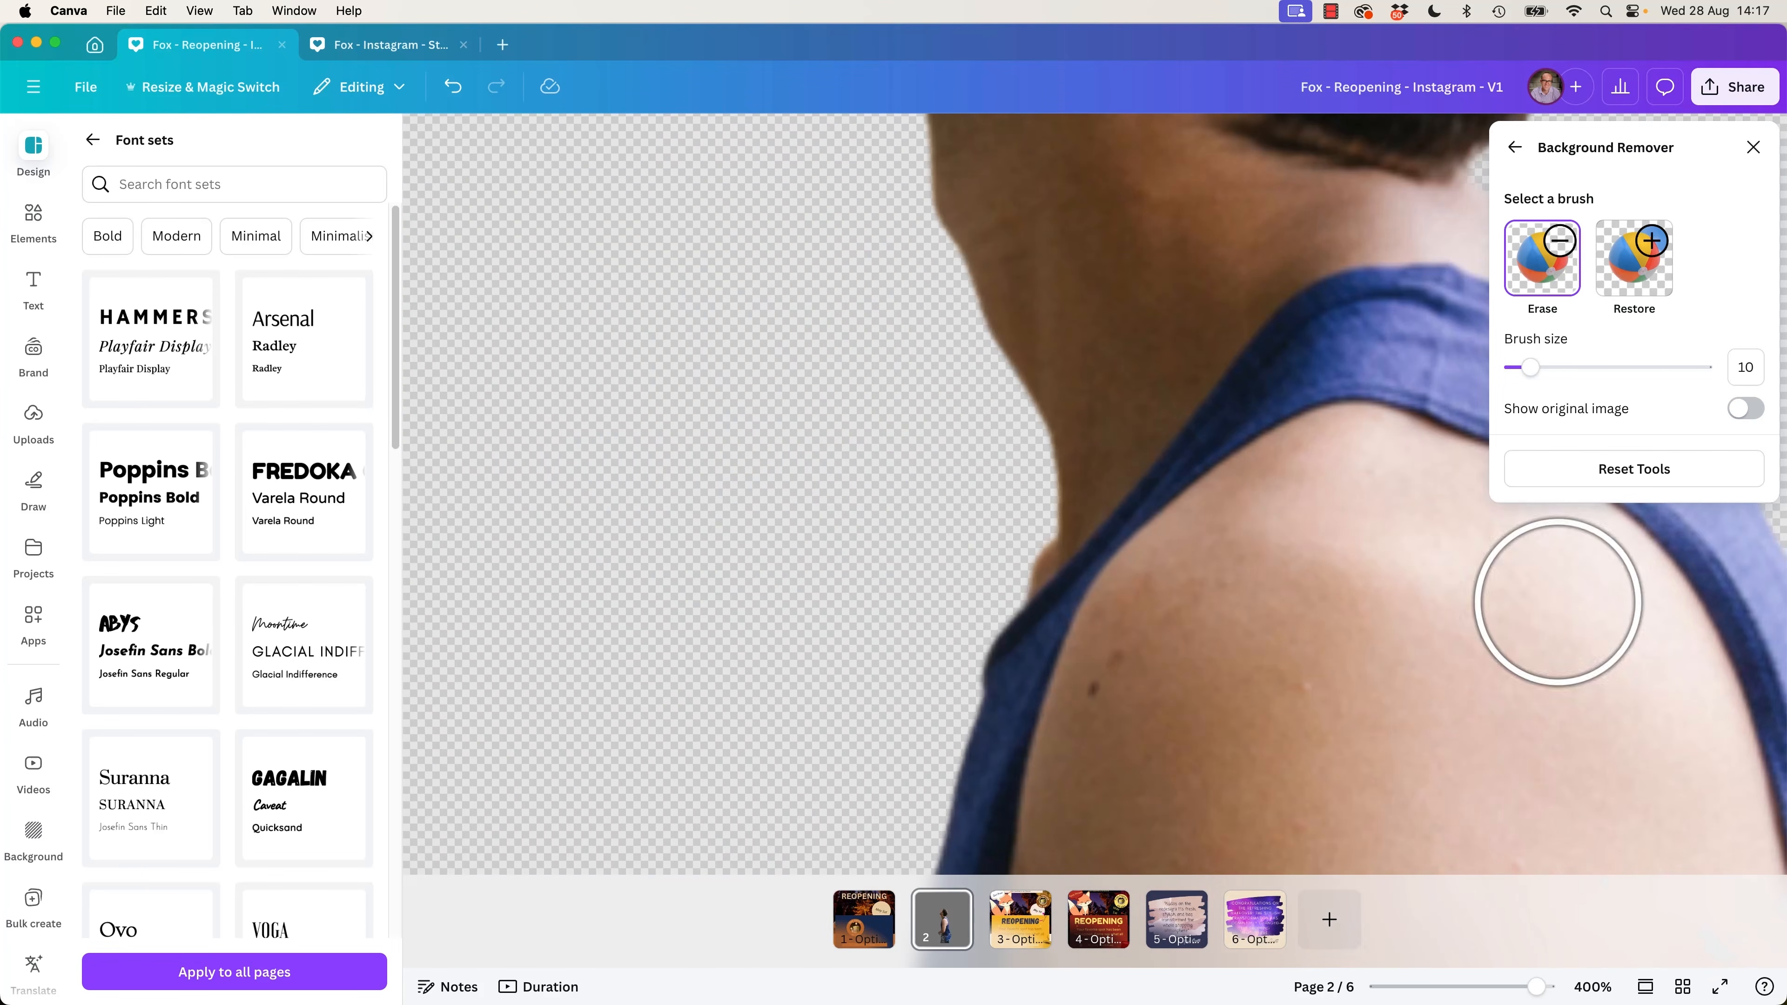
scroll(1193, 586, "down", 8)
key("super+minus")
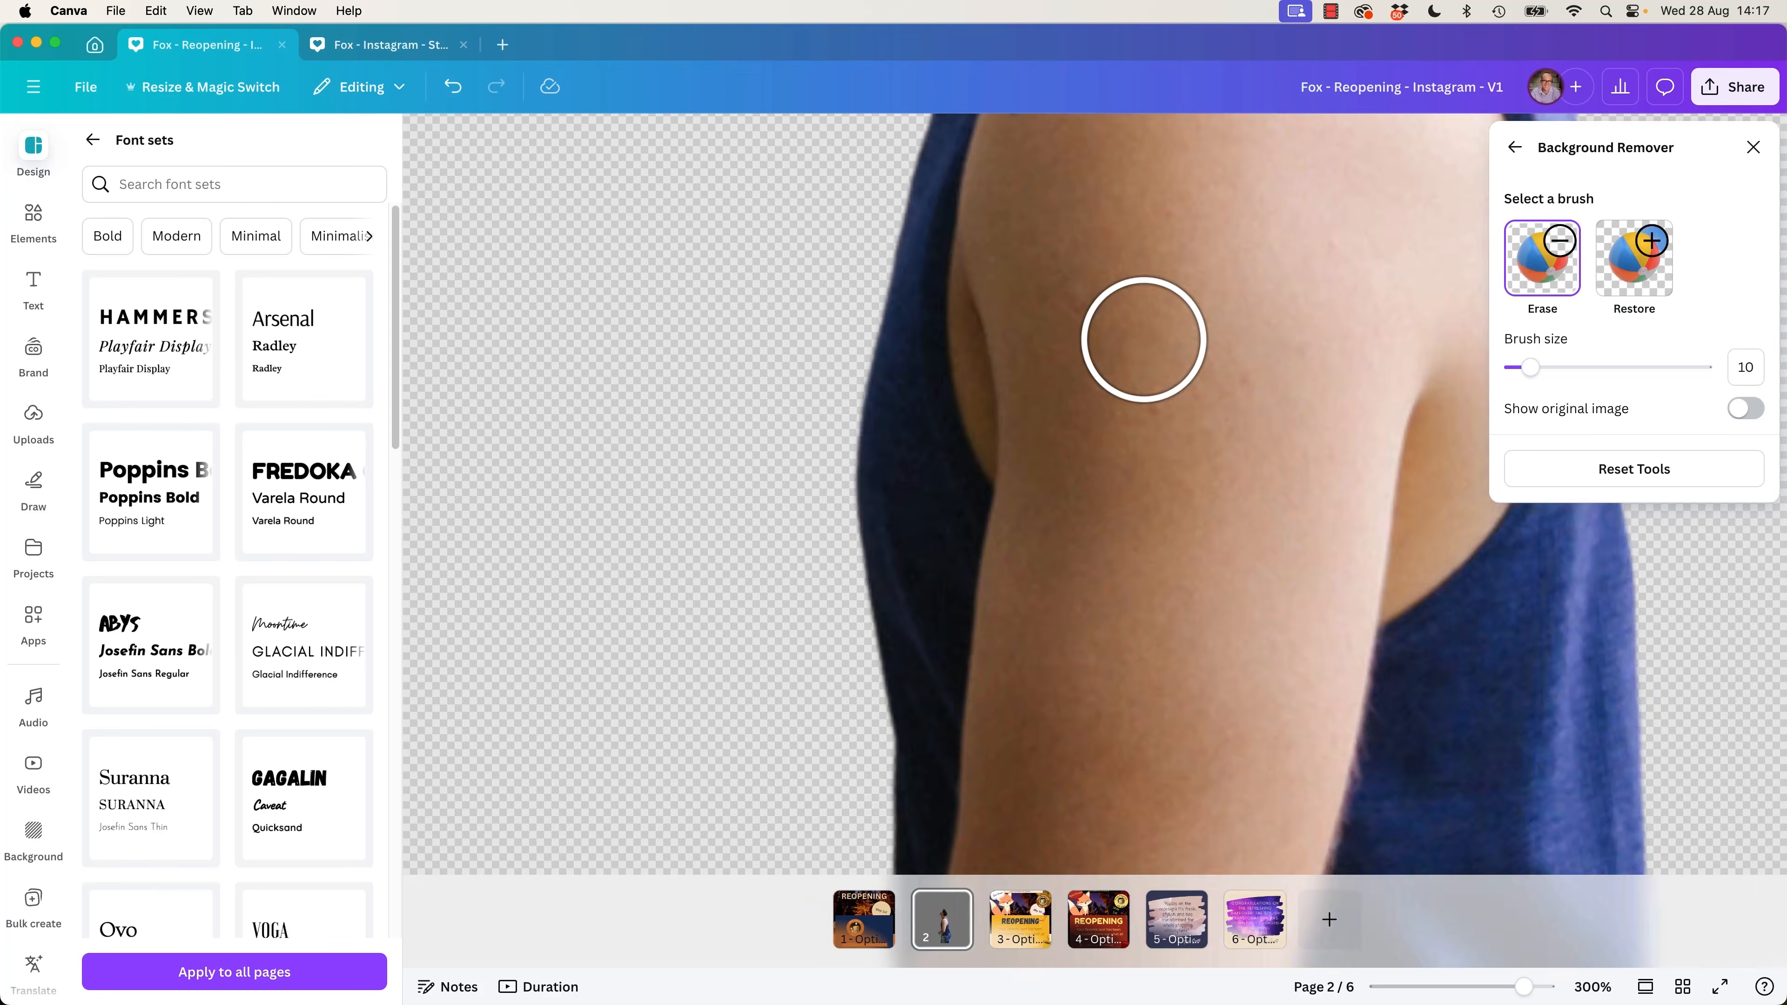
key("super+minus")
key("super+plus")
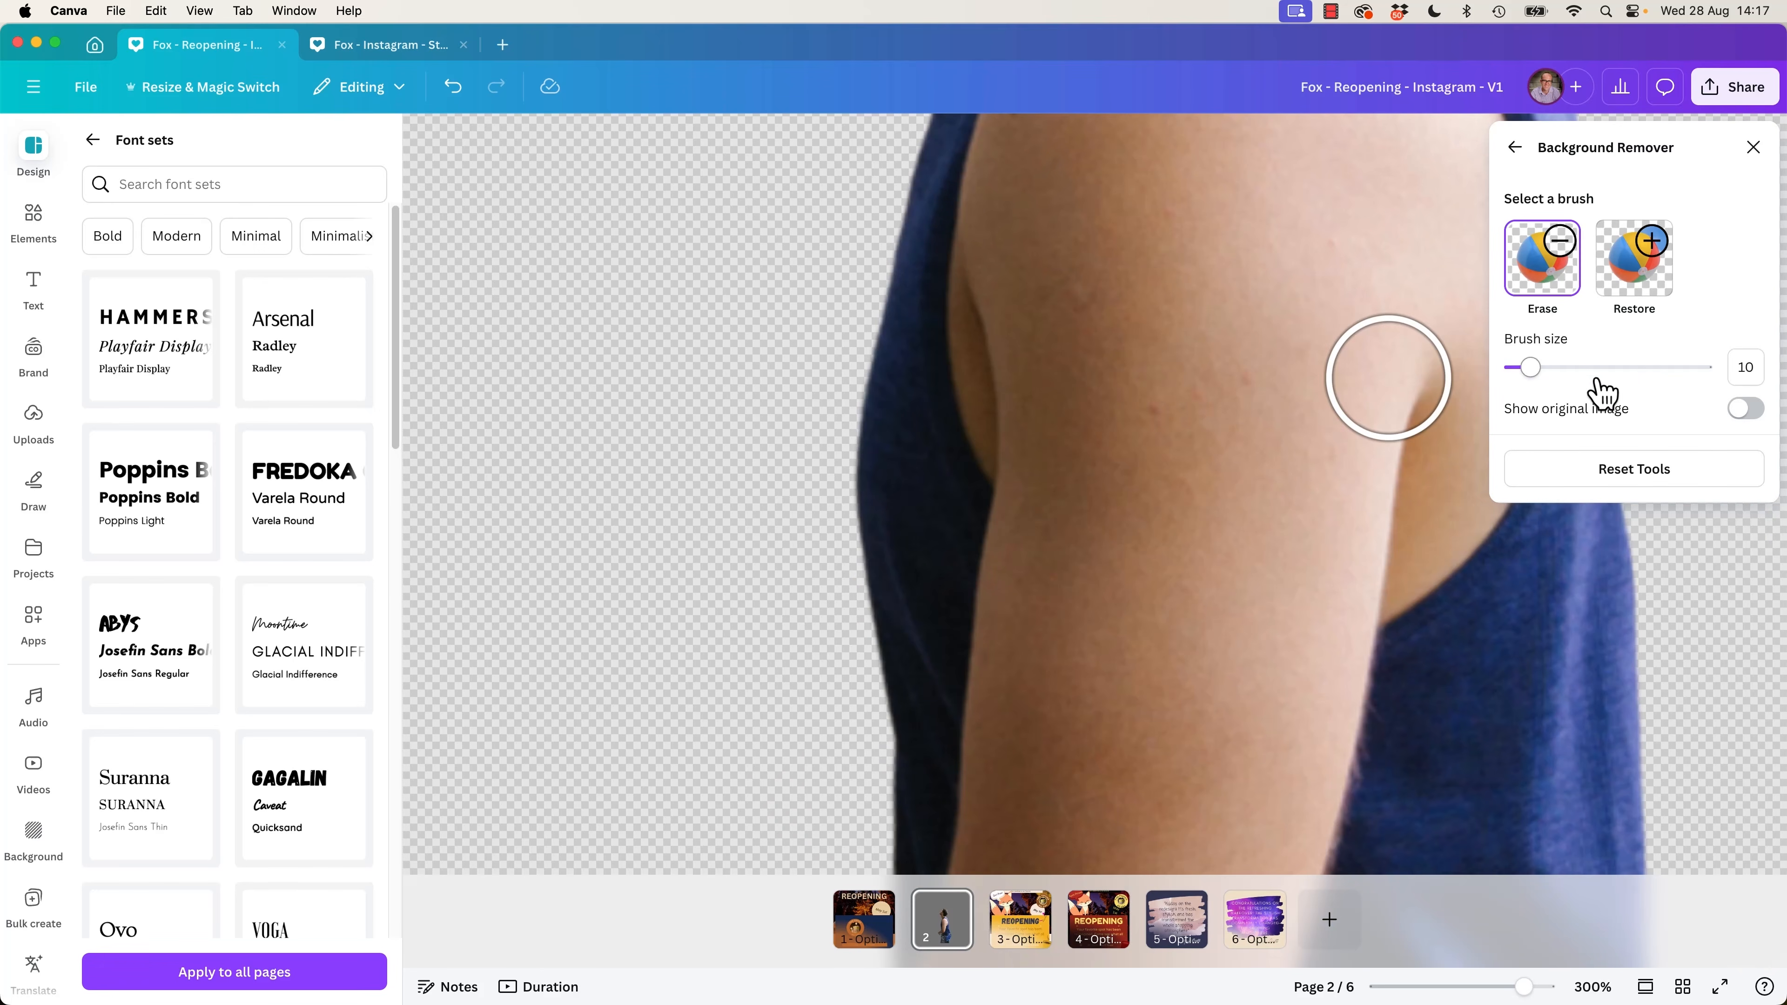
scroll(1355, 554, "right", 5)
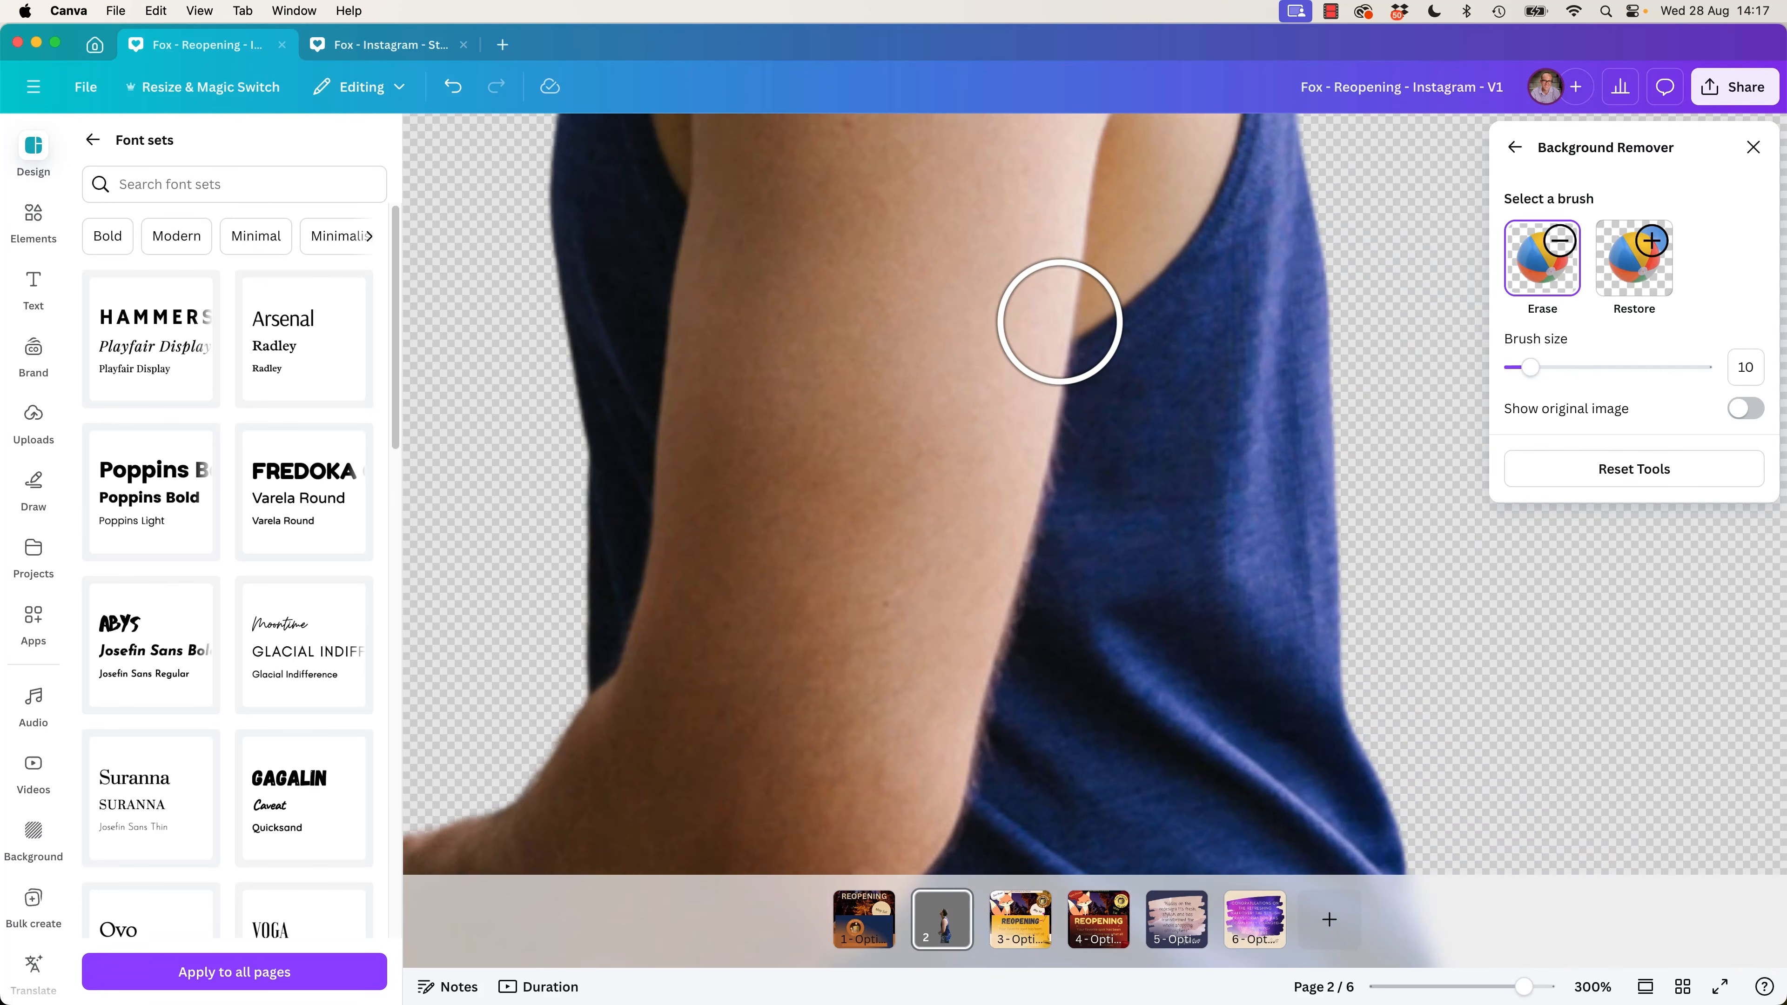
scroll(1059, 322, "down", 10)
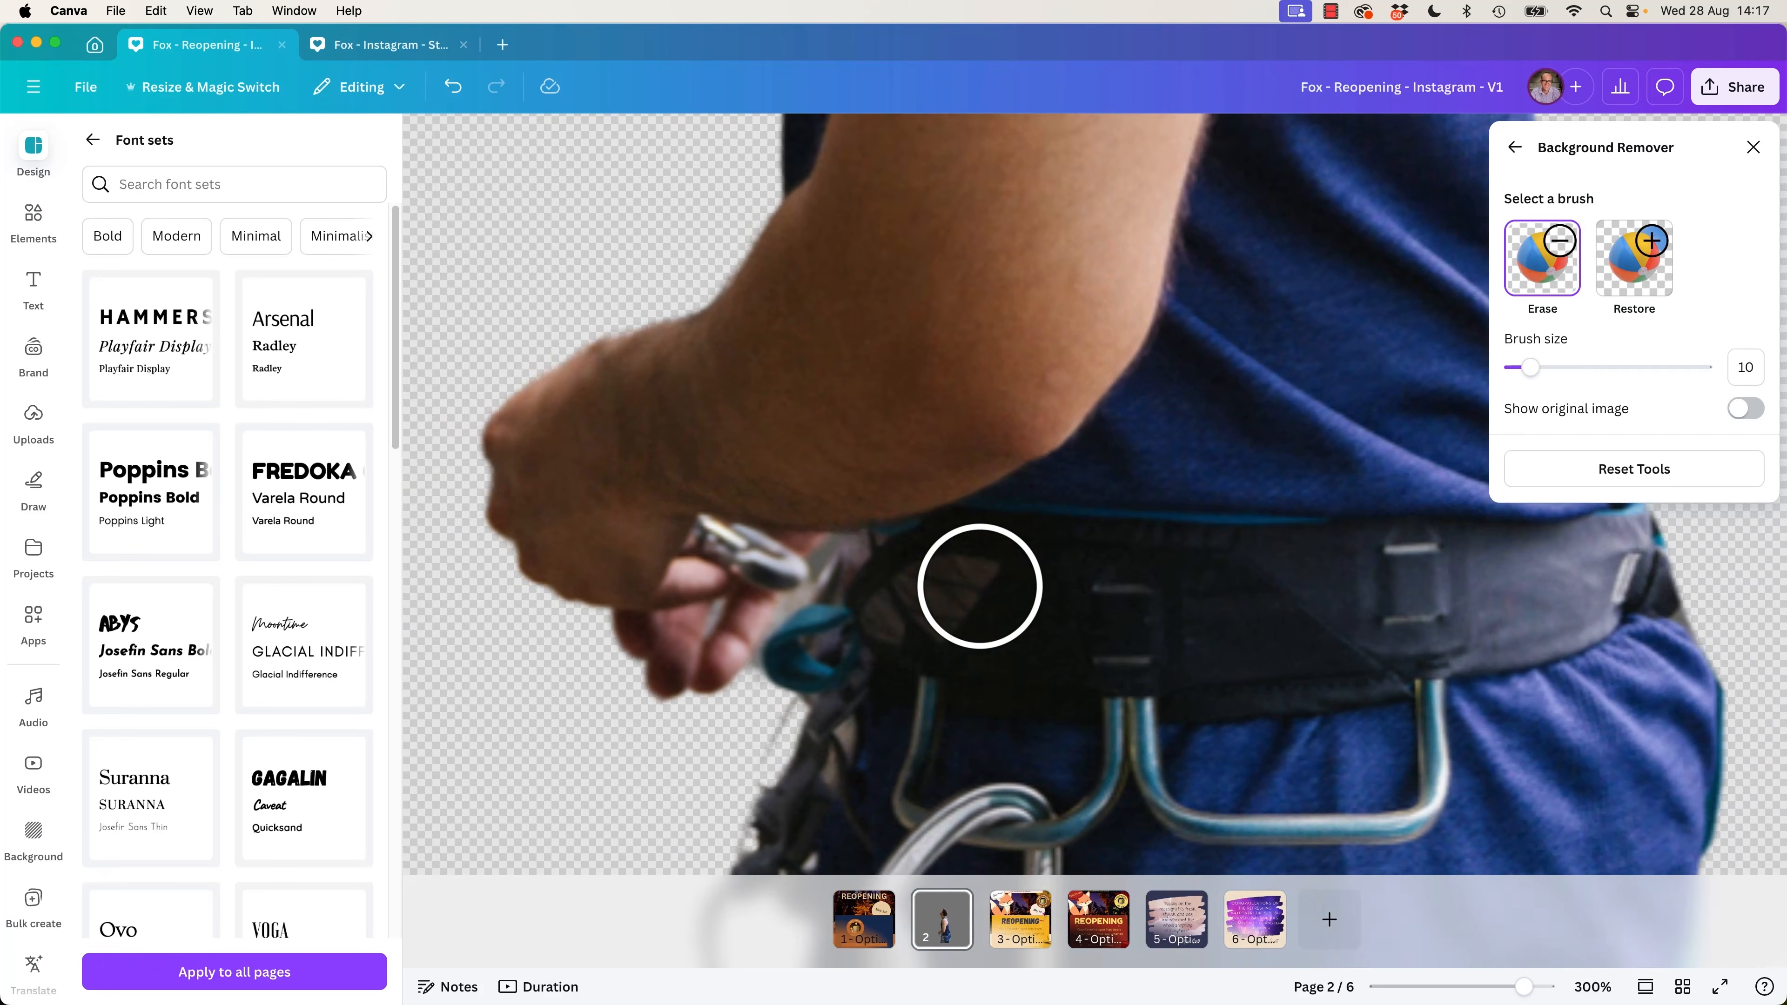
scroll(980, 585, "down", 8)
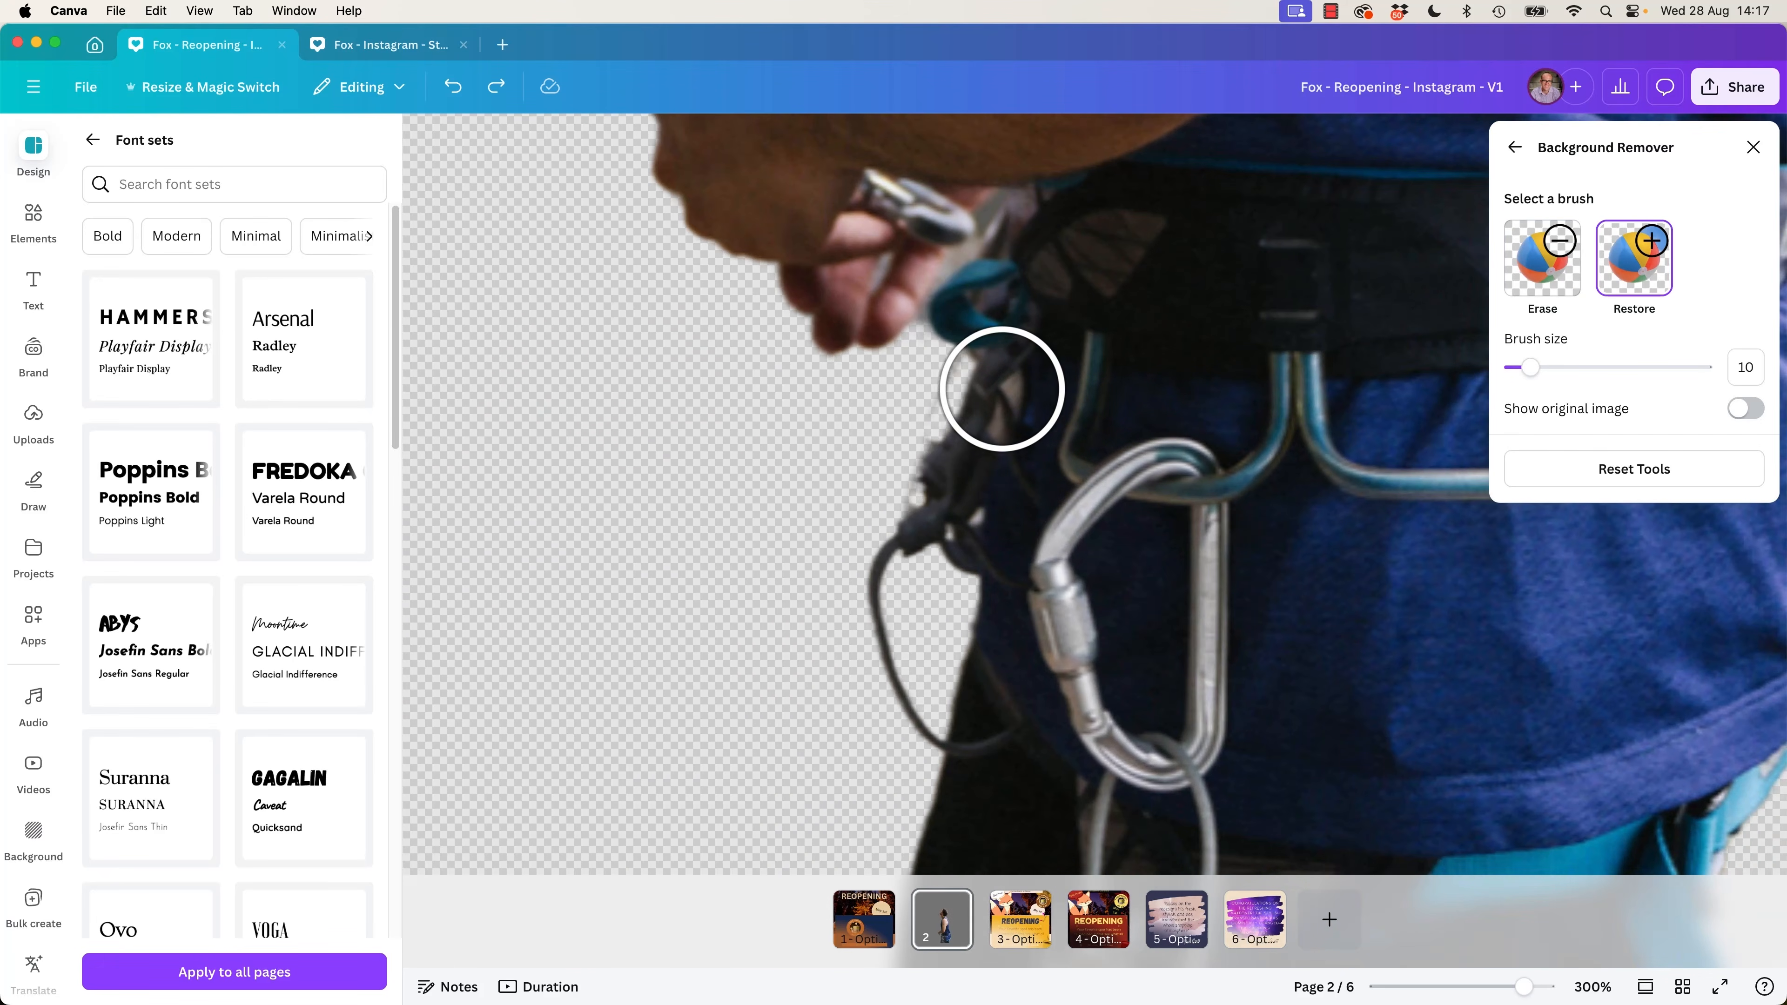
left_click_drag(1021, 371, 992, 445)
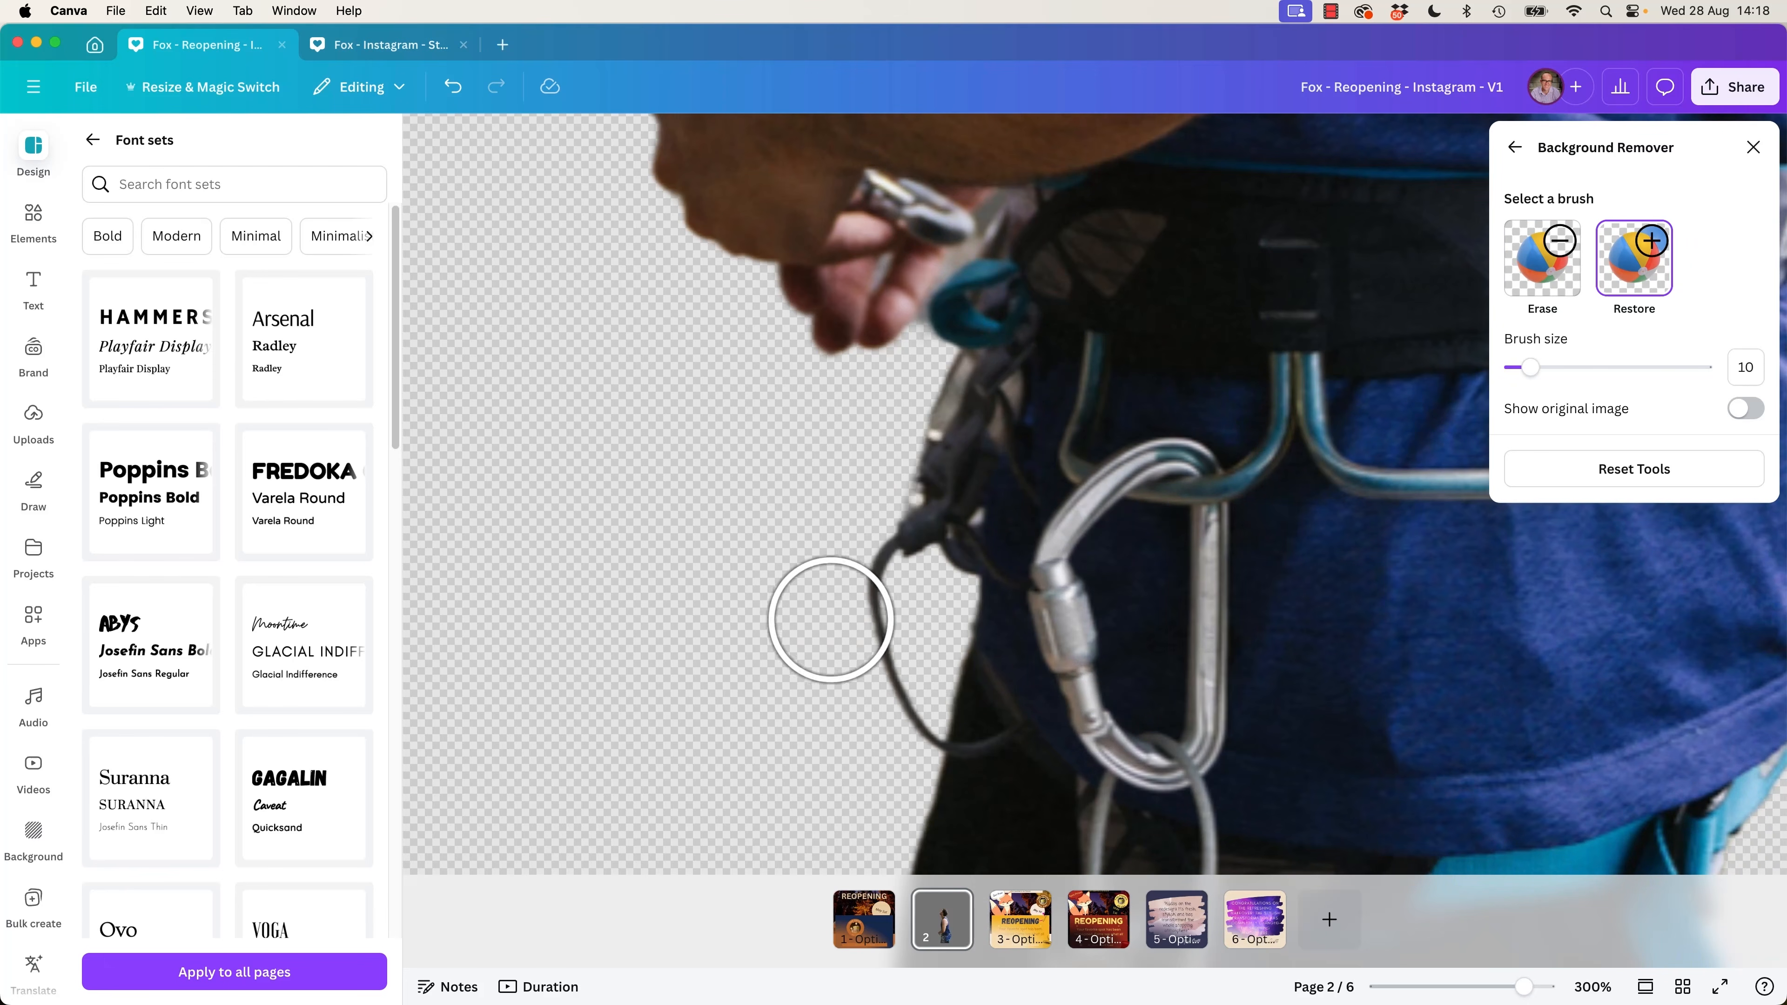
Erase the cord loop hanging in front of the harness and close the Background Remover settings.
left_click(1553, 285)
mouse_move(862, 626)
left_mouse_down()
mouse_move(844, 583)
mouse_move(850, 702)
mouse_move(881, 743)
mouse_move(865, 744)
left_mouse_up()
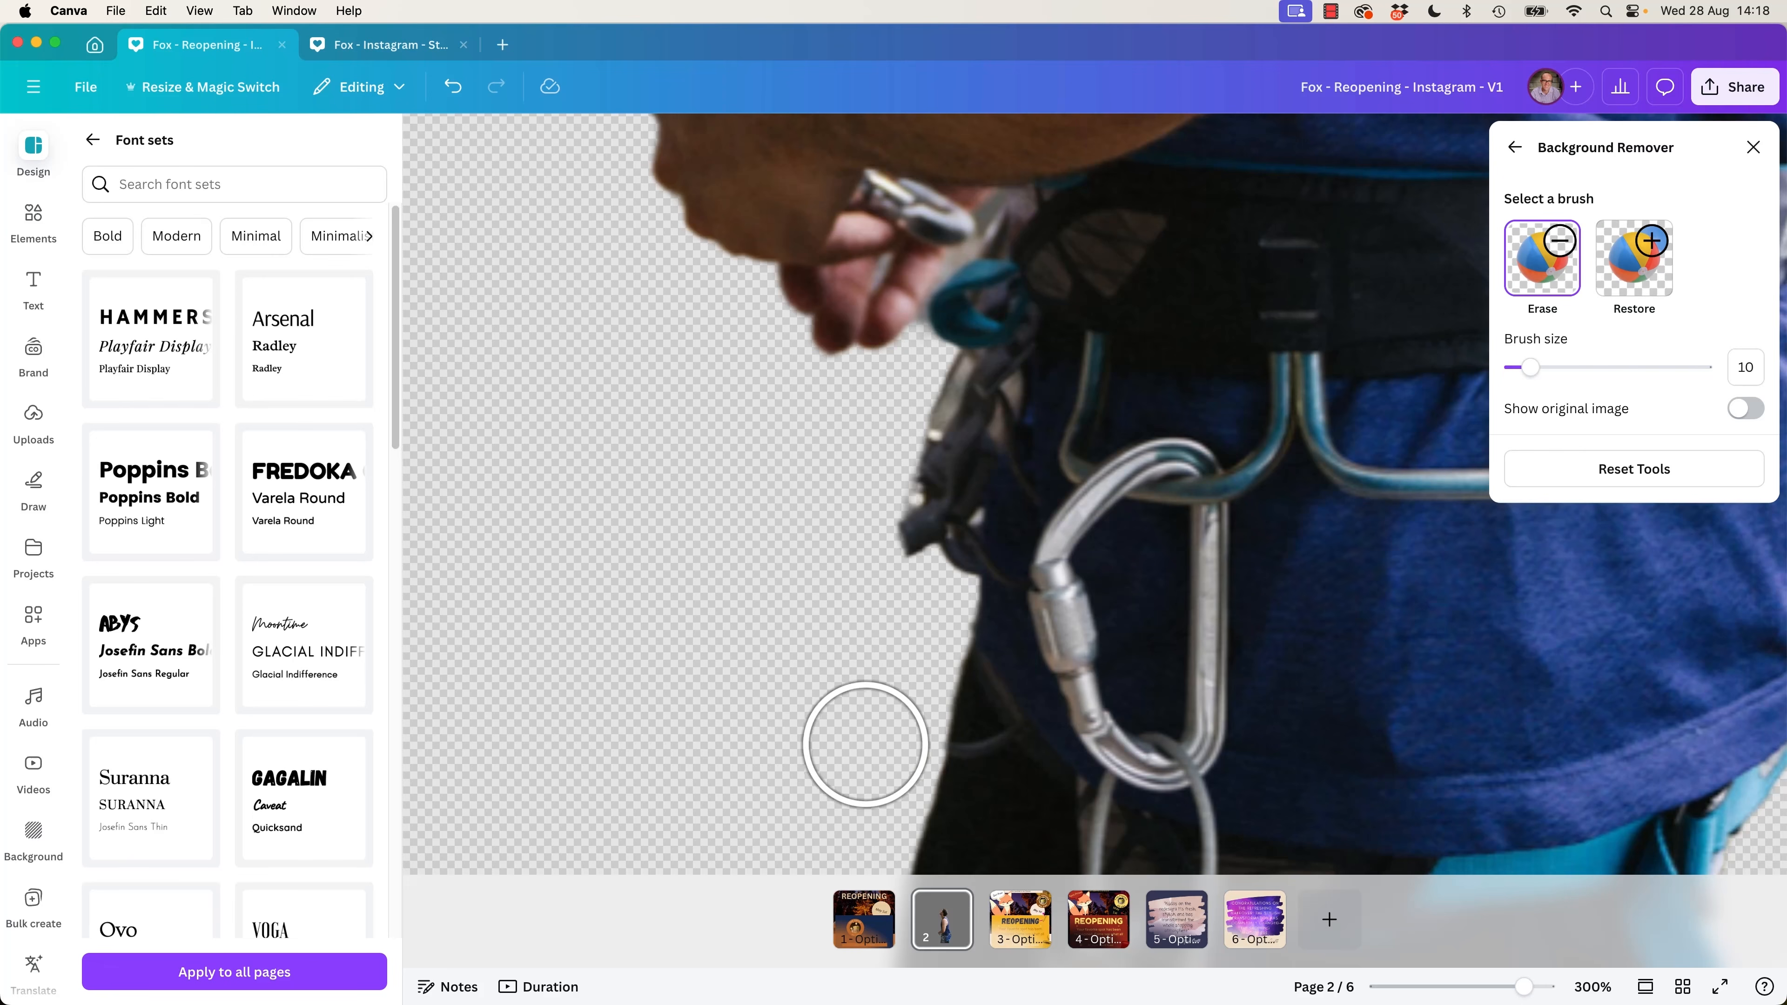
left_click(1752, 147)
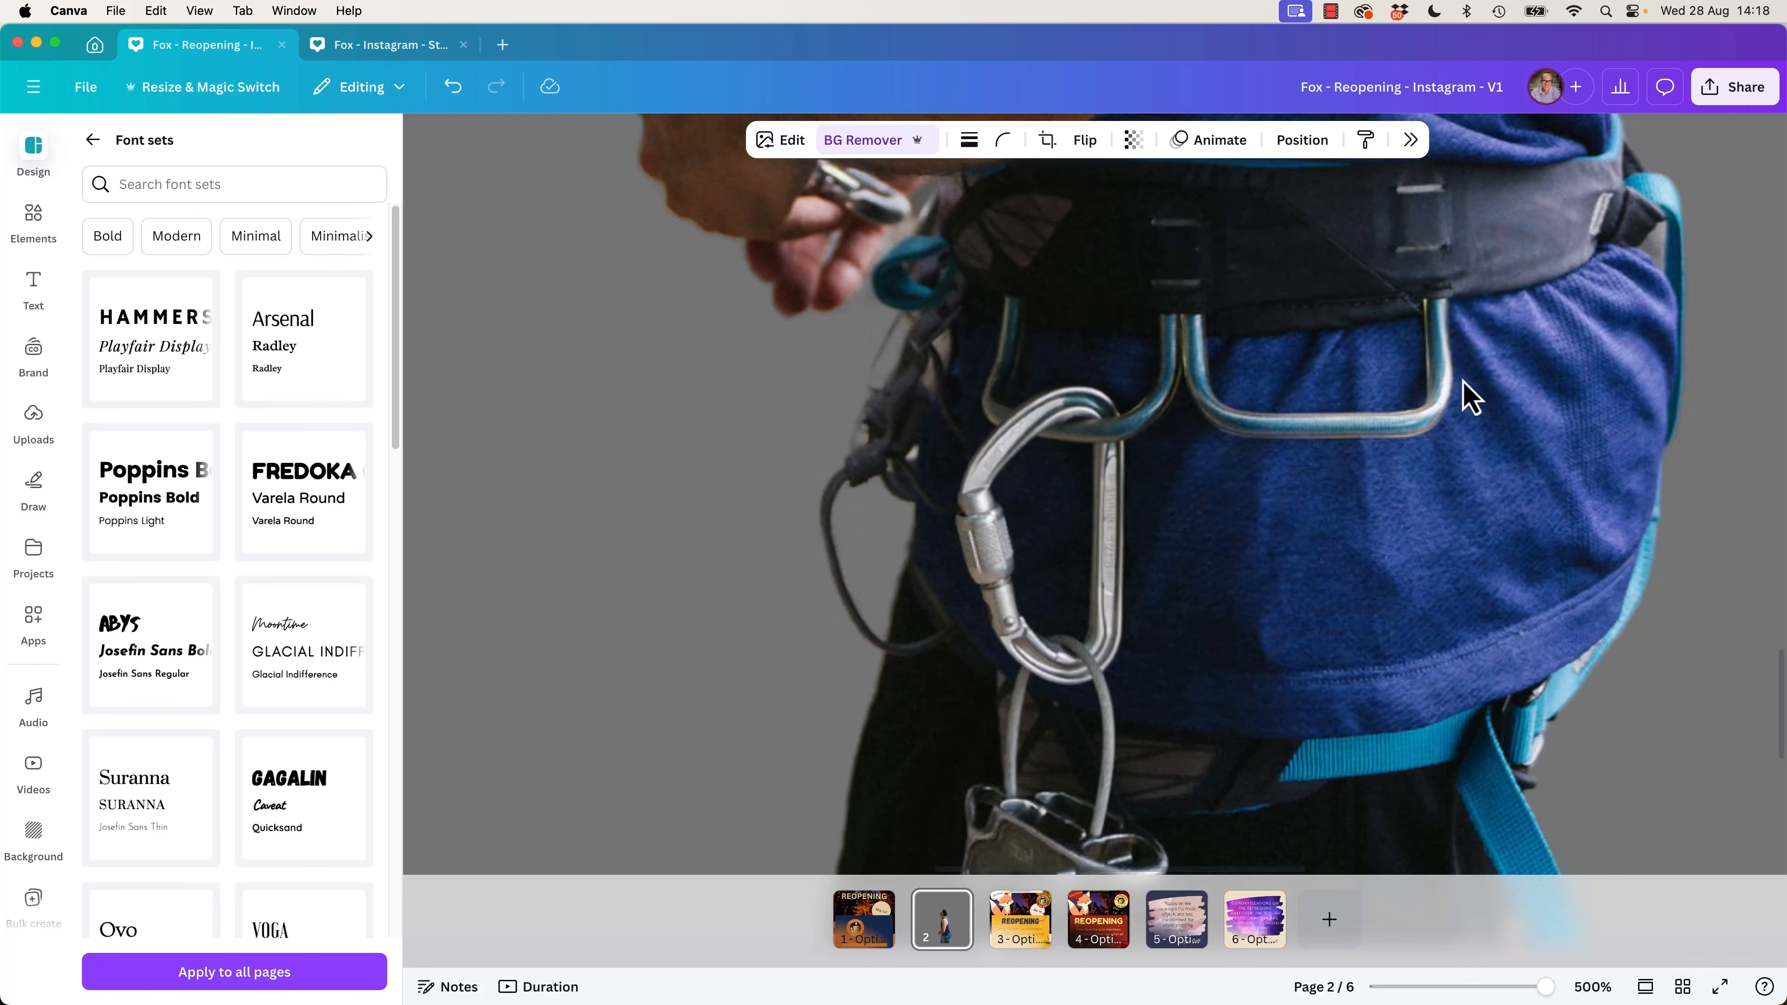
Enlarge the climber cutout beyond the full page height, keeping its lower edge on the bottom of the page.
key("super+minus")
key("super+minus")
key("super+minus")
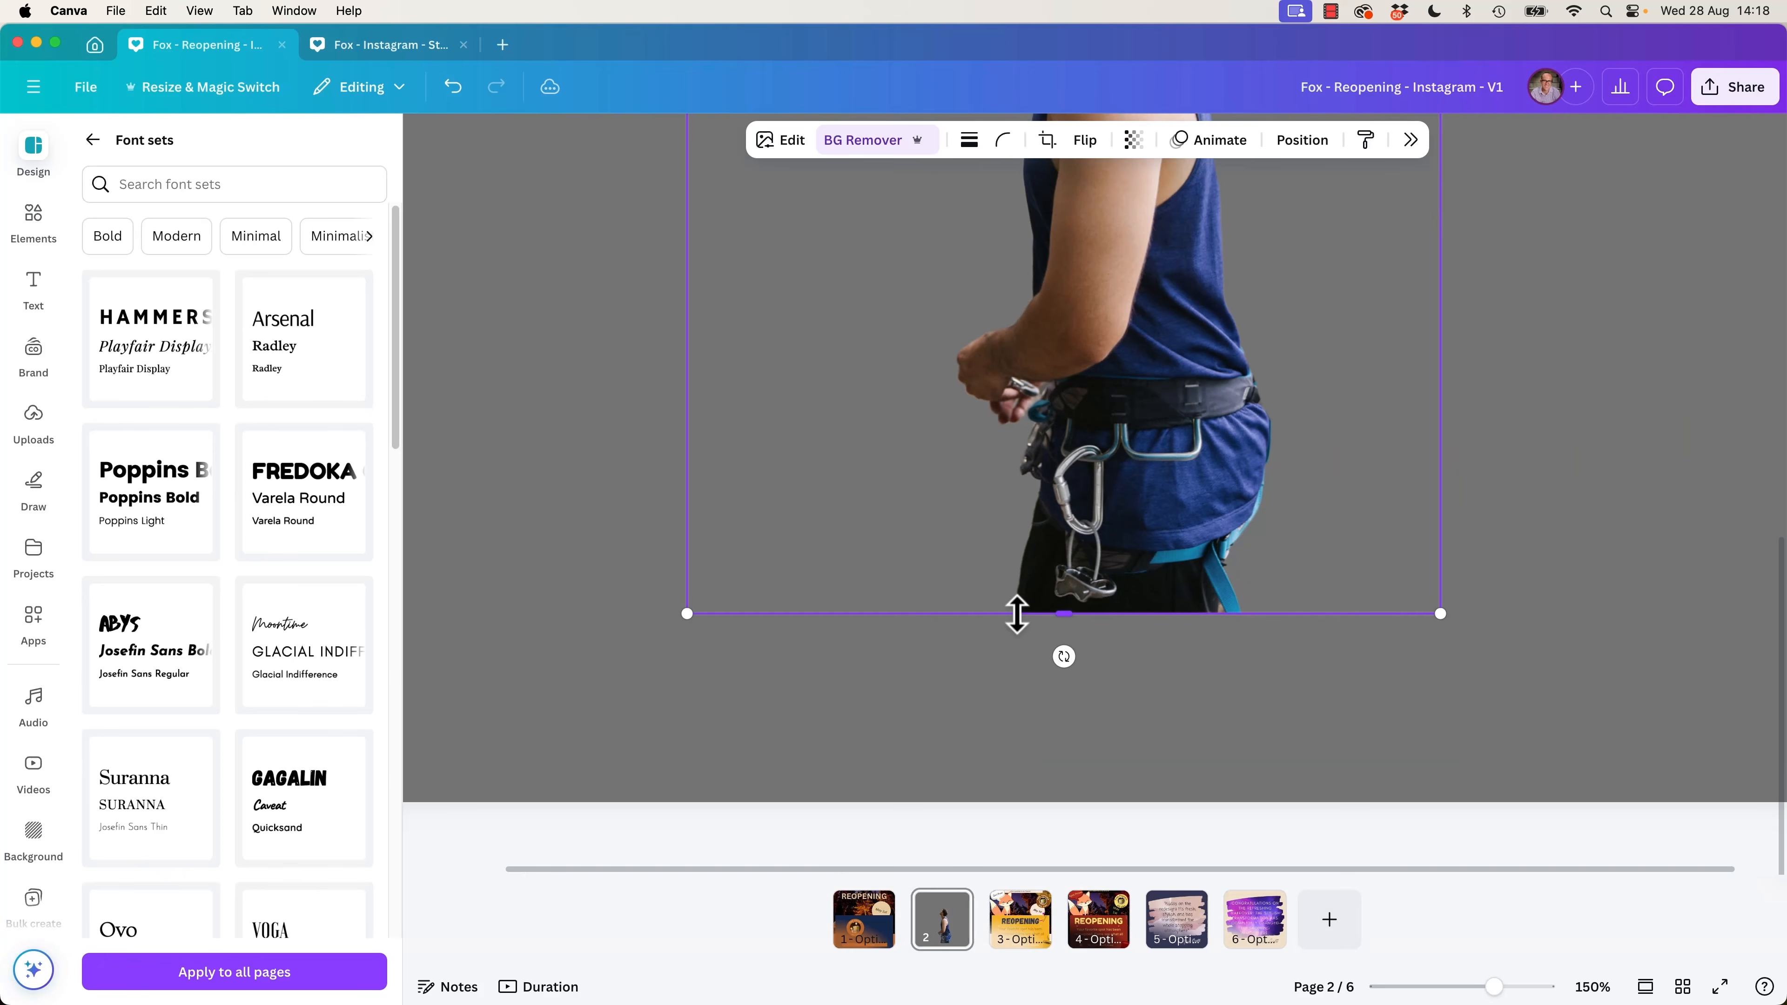
key("super+minus")
scroll(1520, 367, "up", 5)
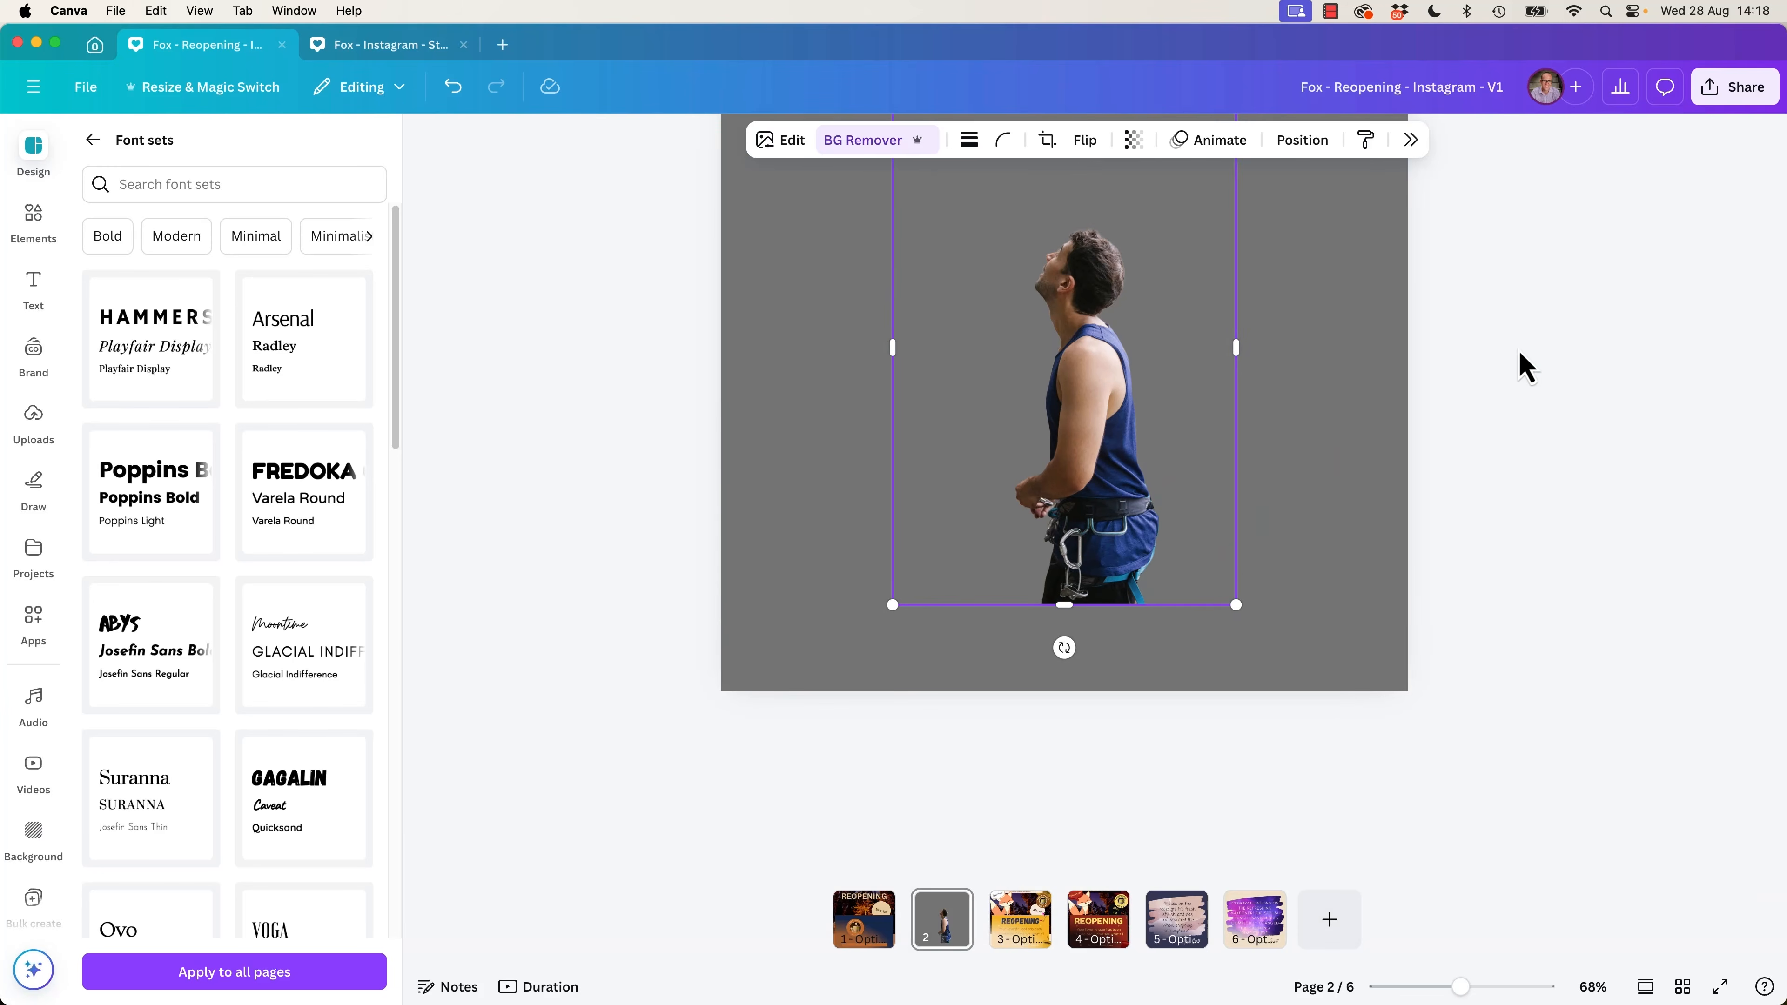
left_click(1499, 542)
left_click(1100, 672)
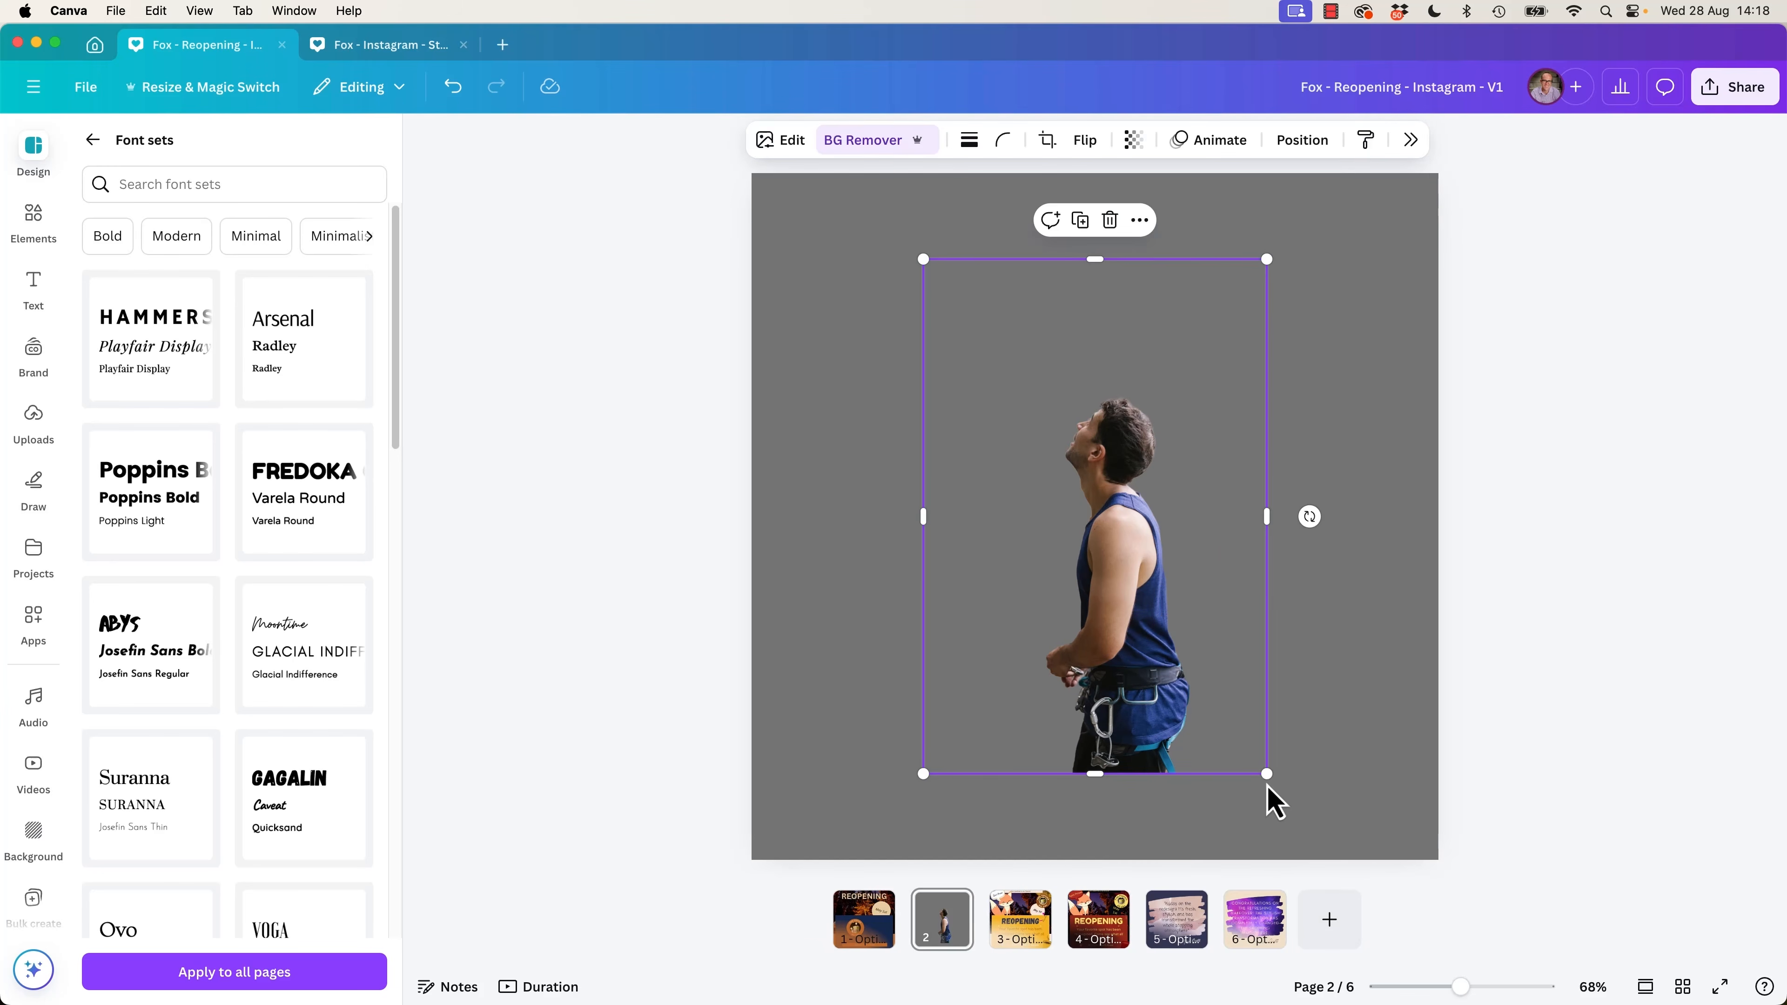
left_click_drag(1266, 787, 1347, 848)
left_click(679, 573)
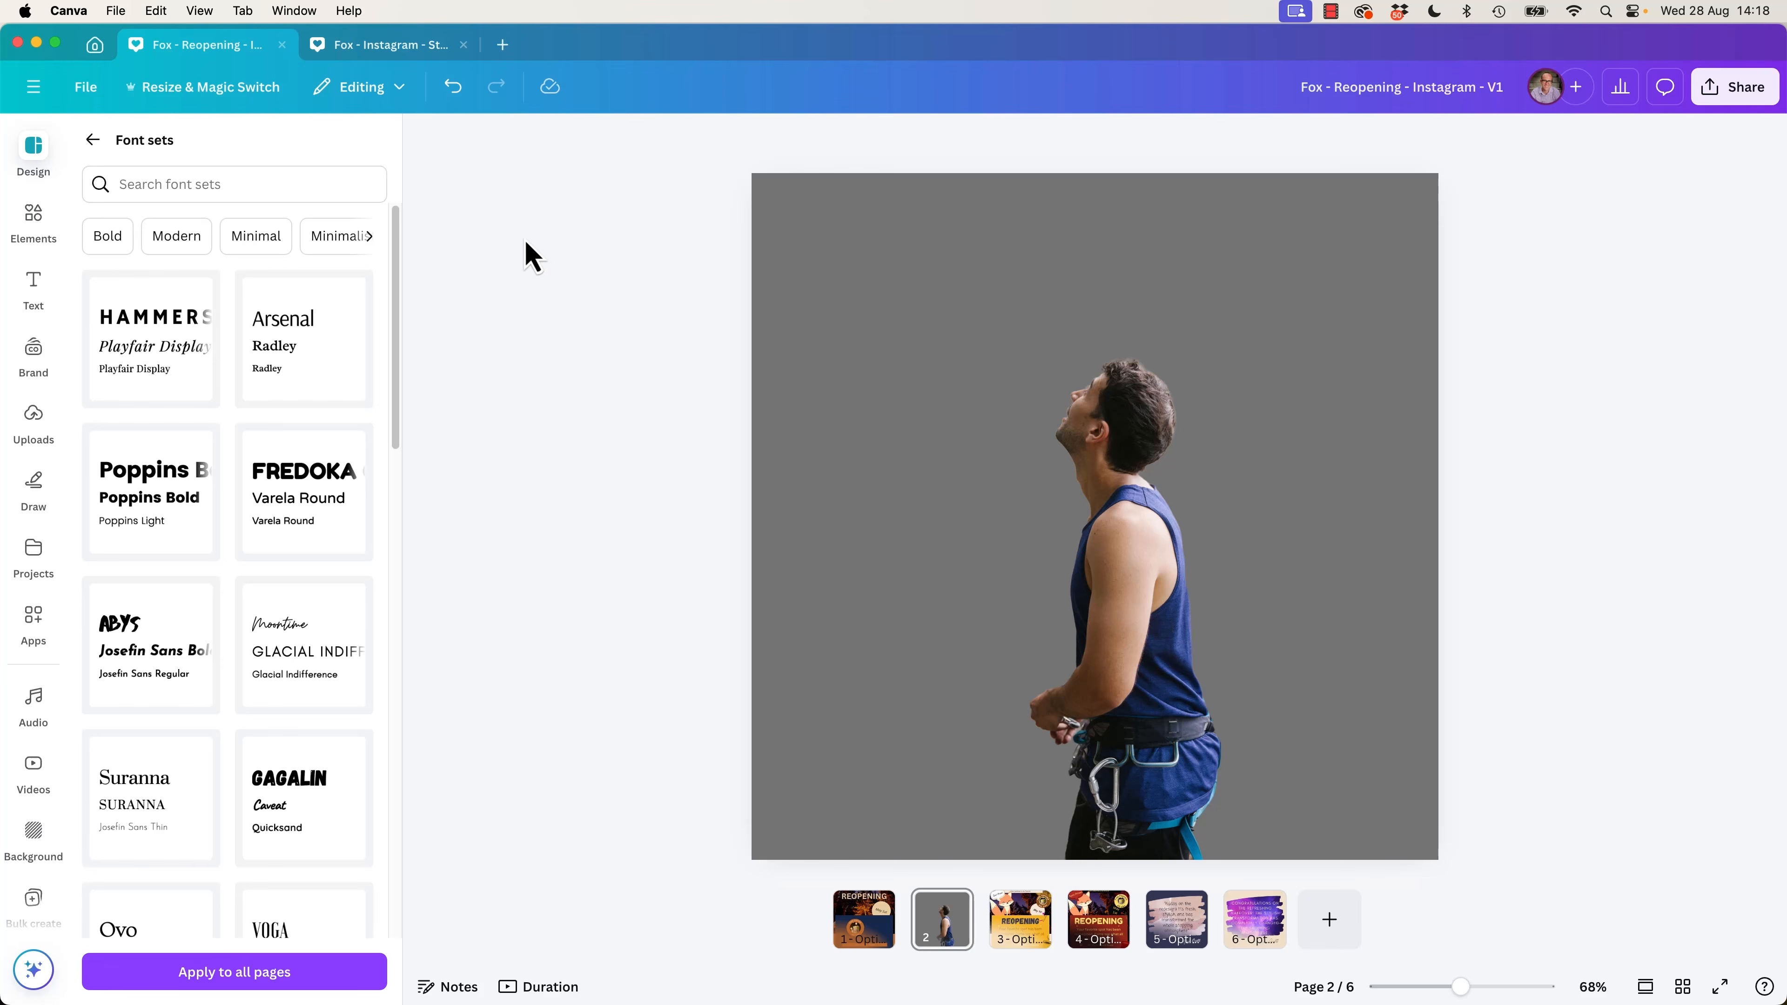
left_click(1132, 401)
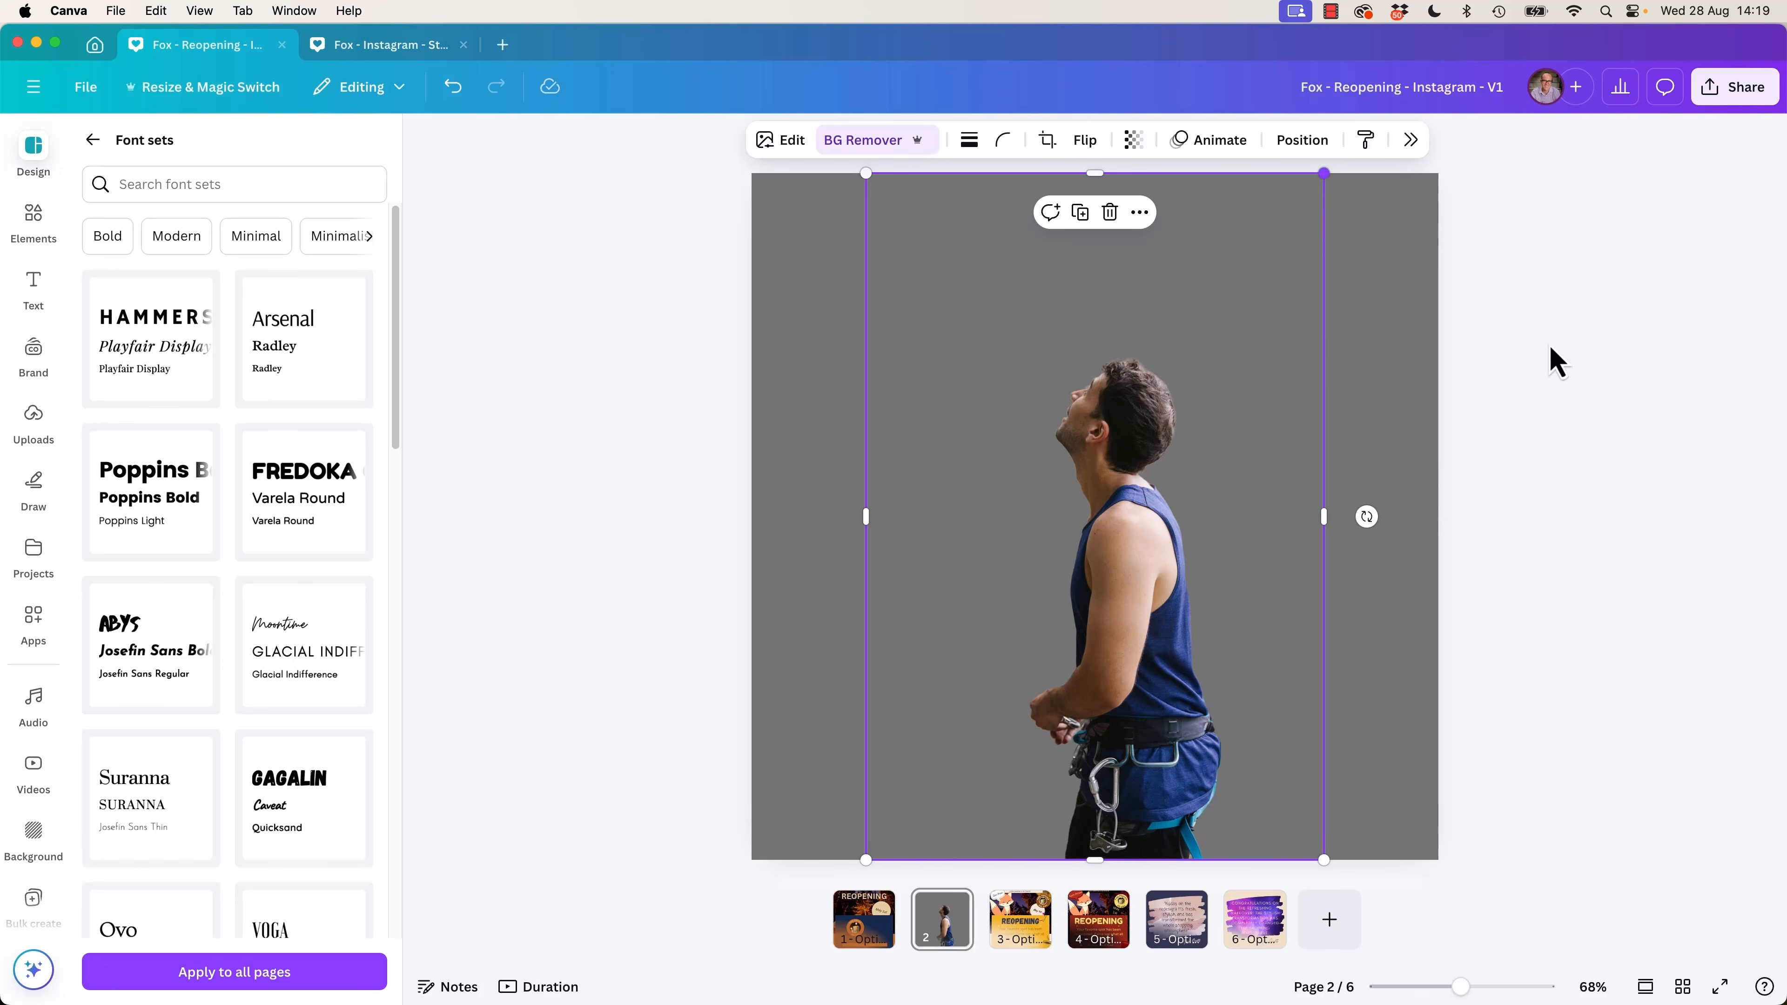
left_click_drag(1324, 172, 1437, 125)
Flip the climber horizontally and move him toward the right edge of the page.
left_click(1083, 141)
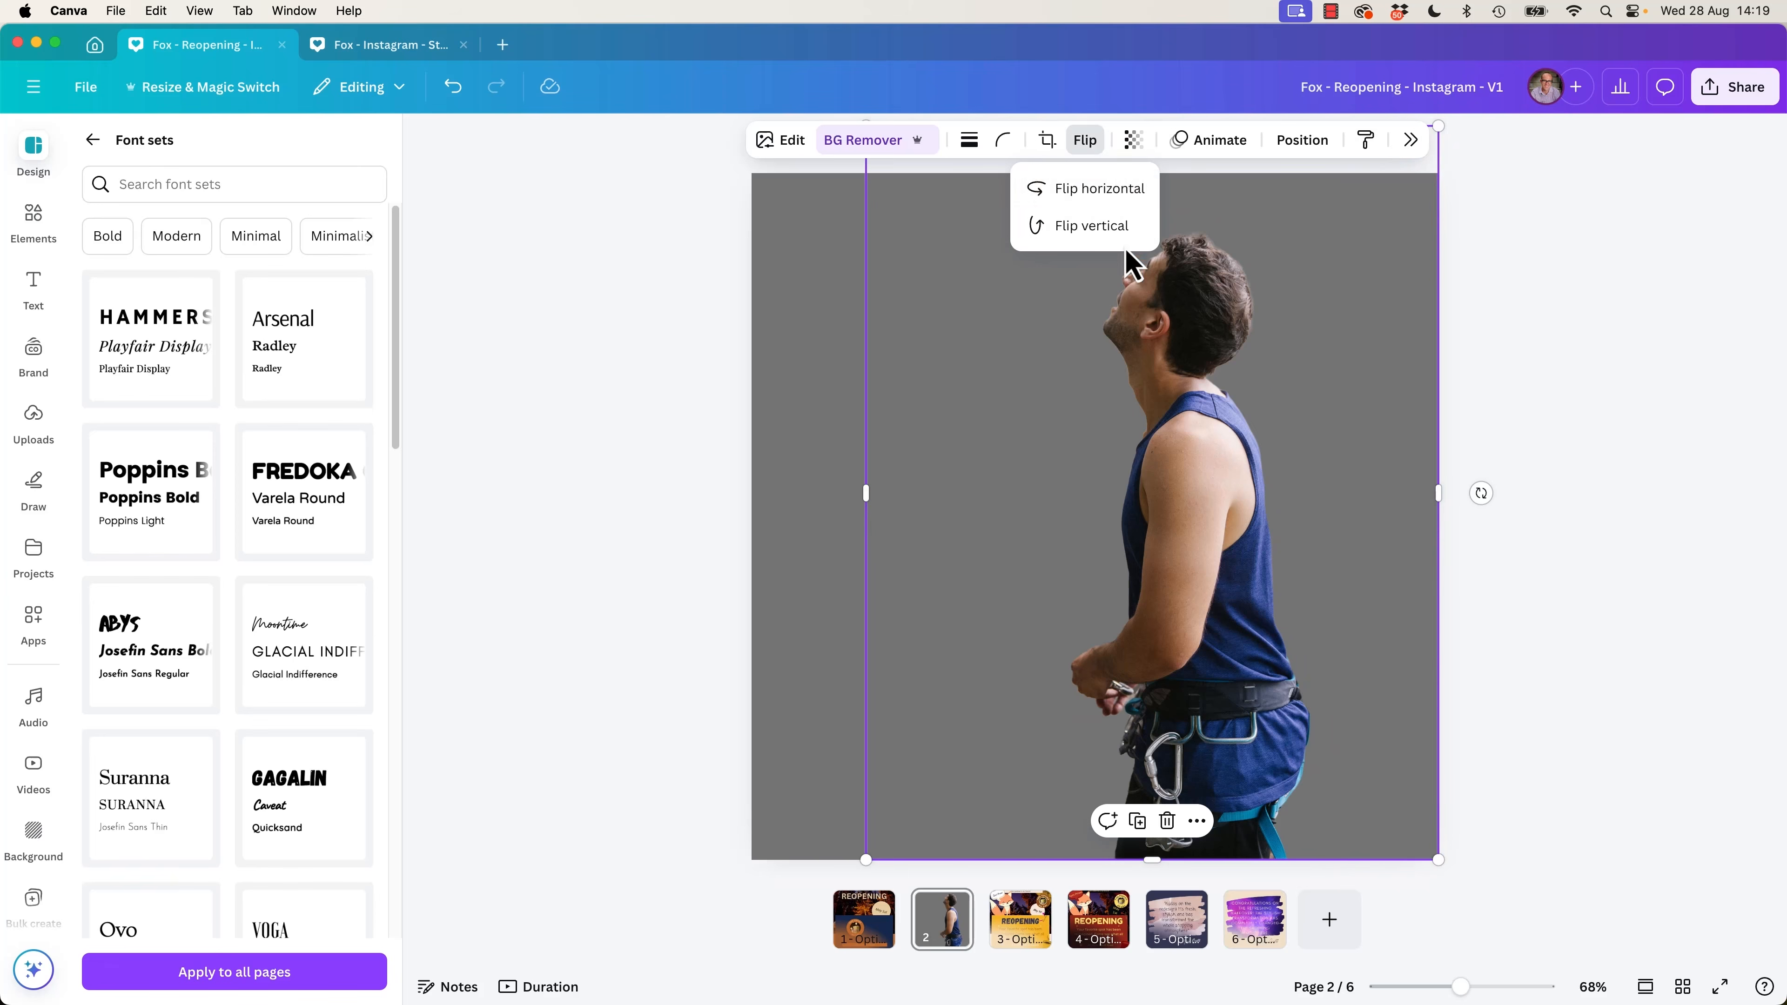
left_click(1115, 188)
left_click_drag(1160, 524, 1244, 527)
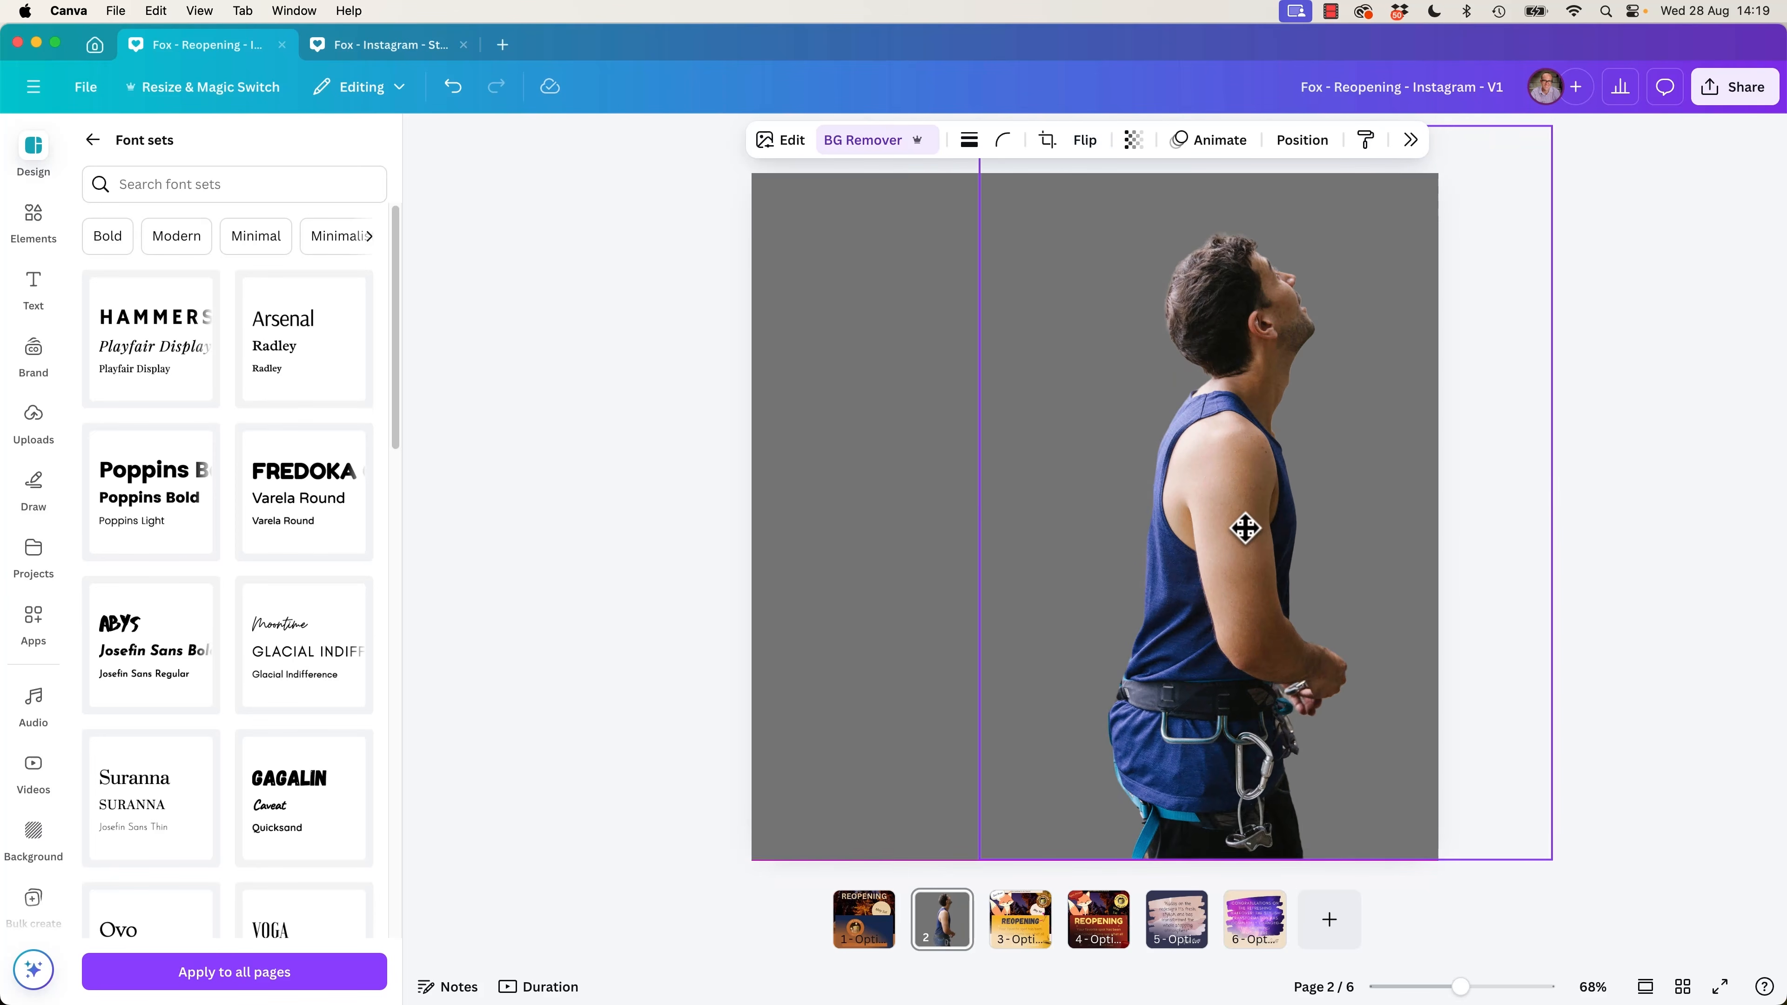
left_click(639, 556)
Add a text box reading “NOT ALL THOSE to the page.
key("t")
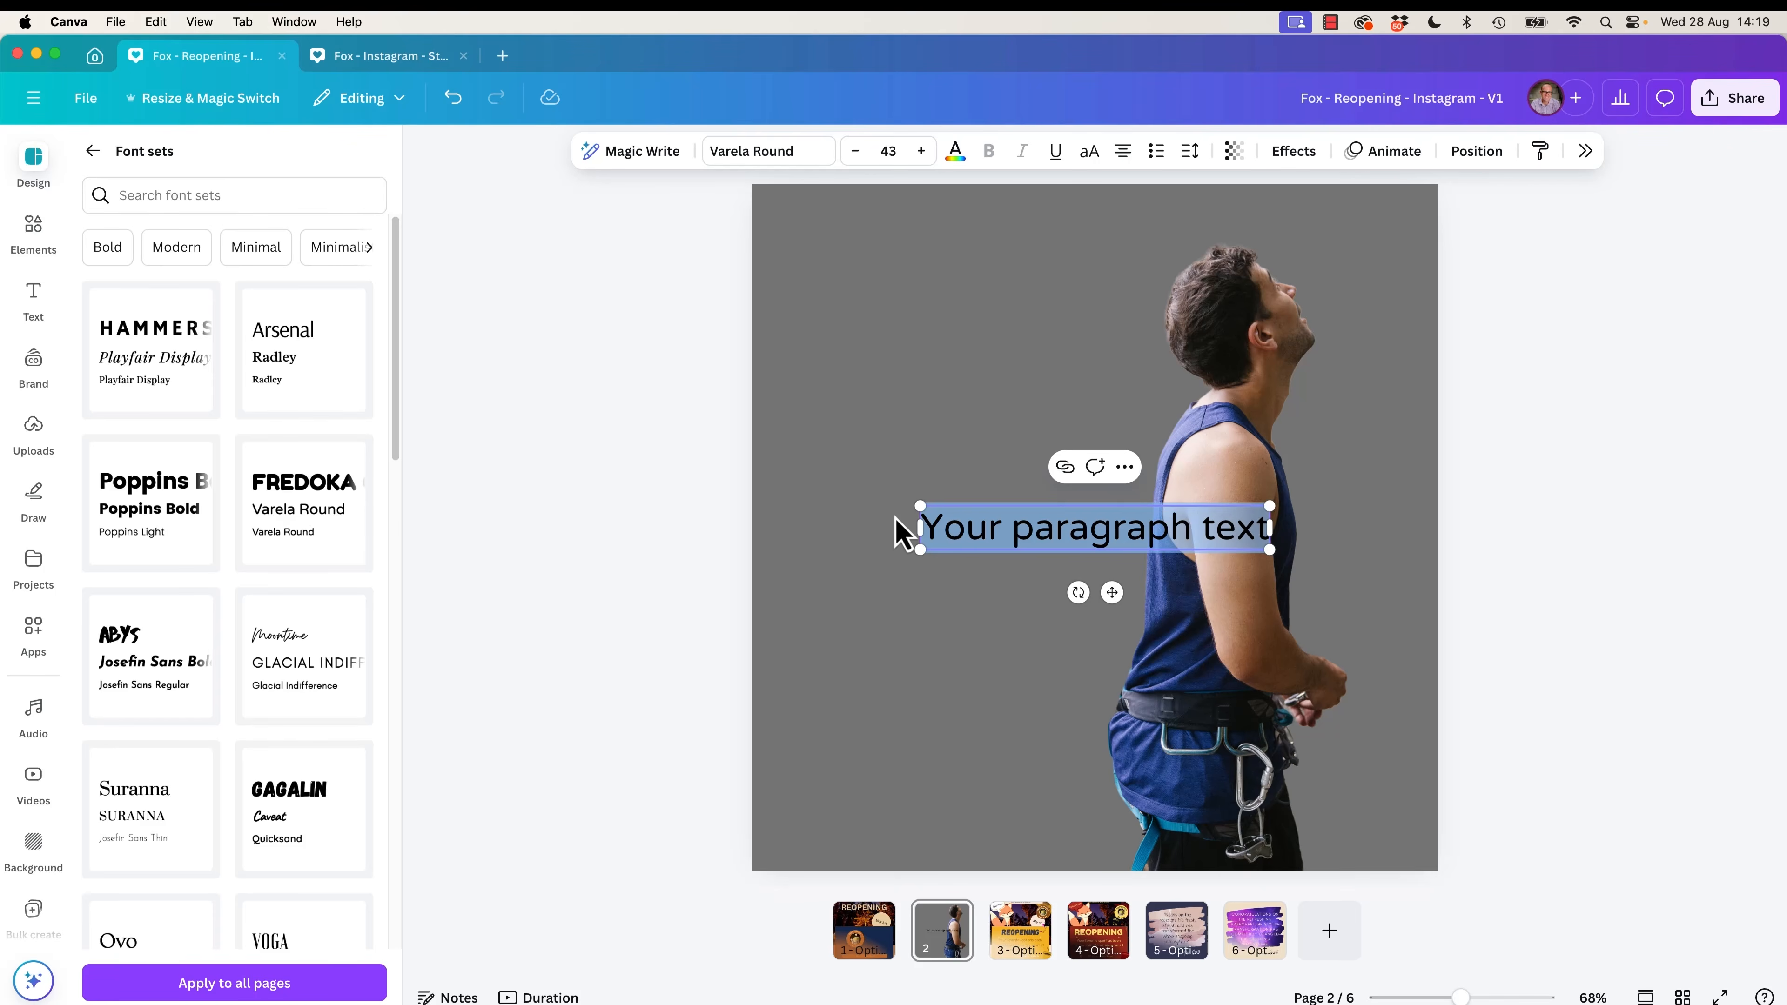
type("\"")
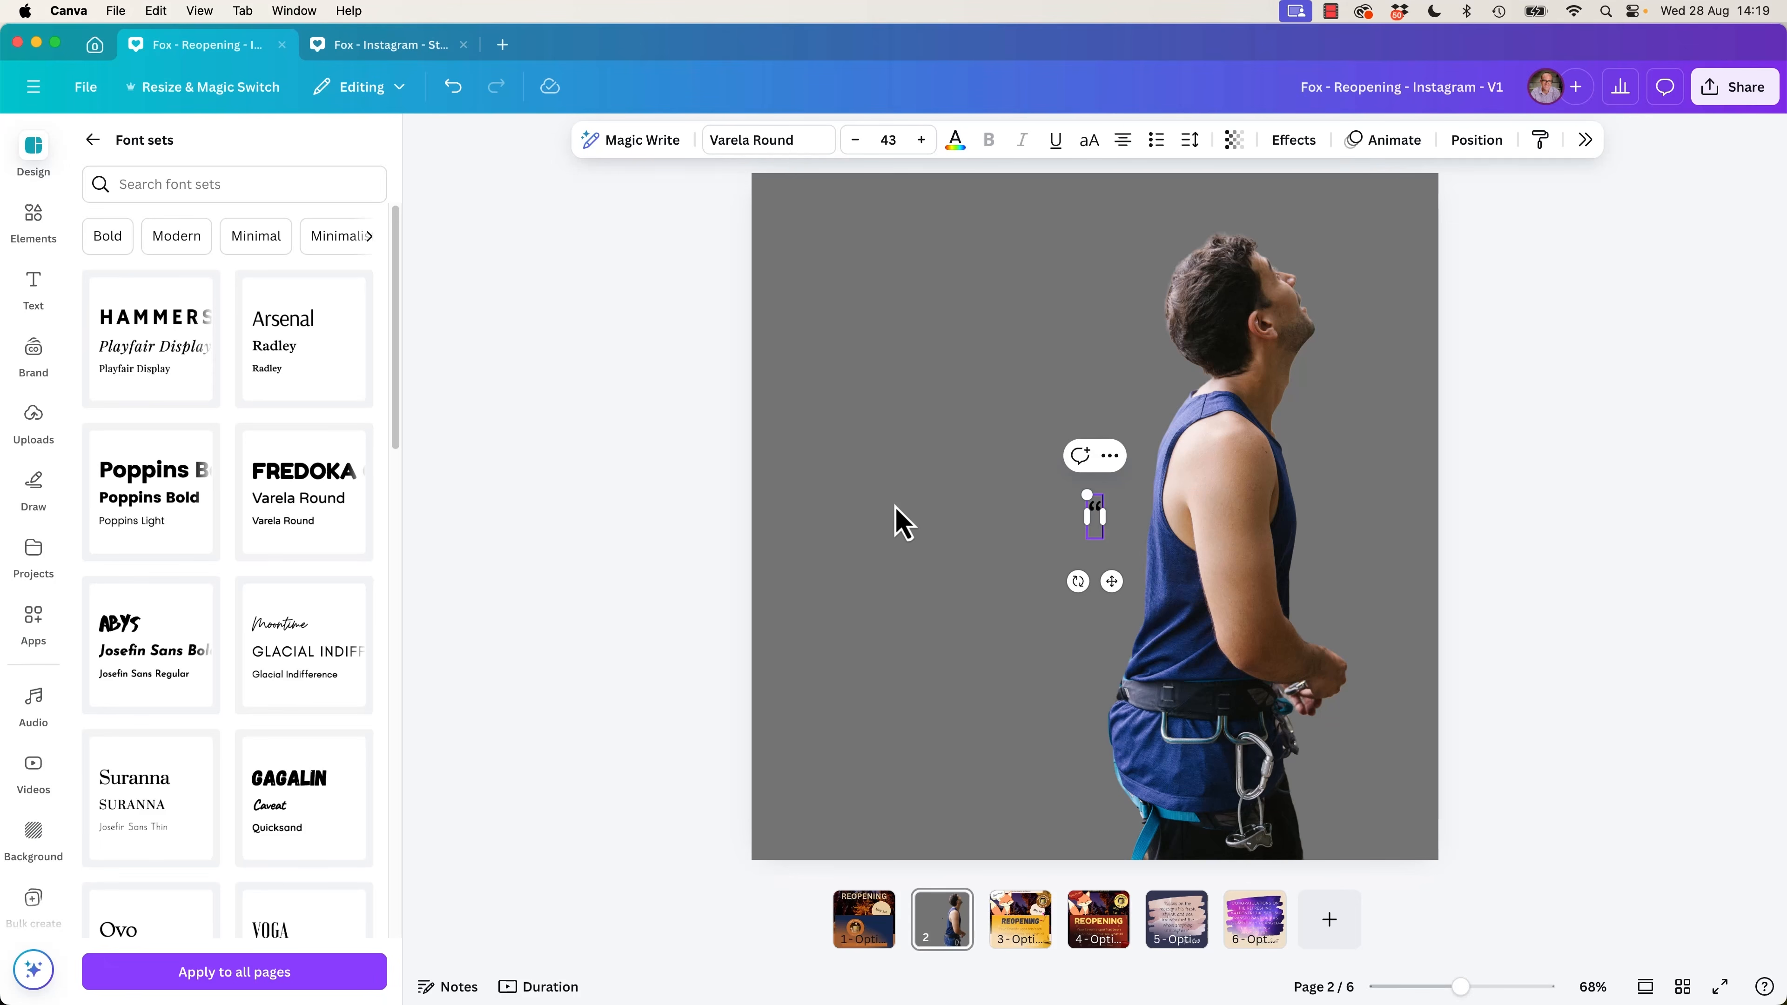
type("NOT")
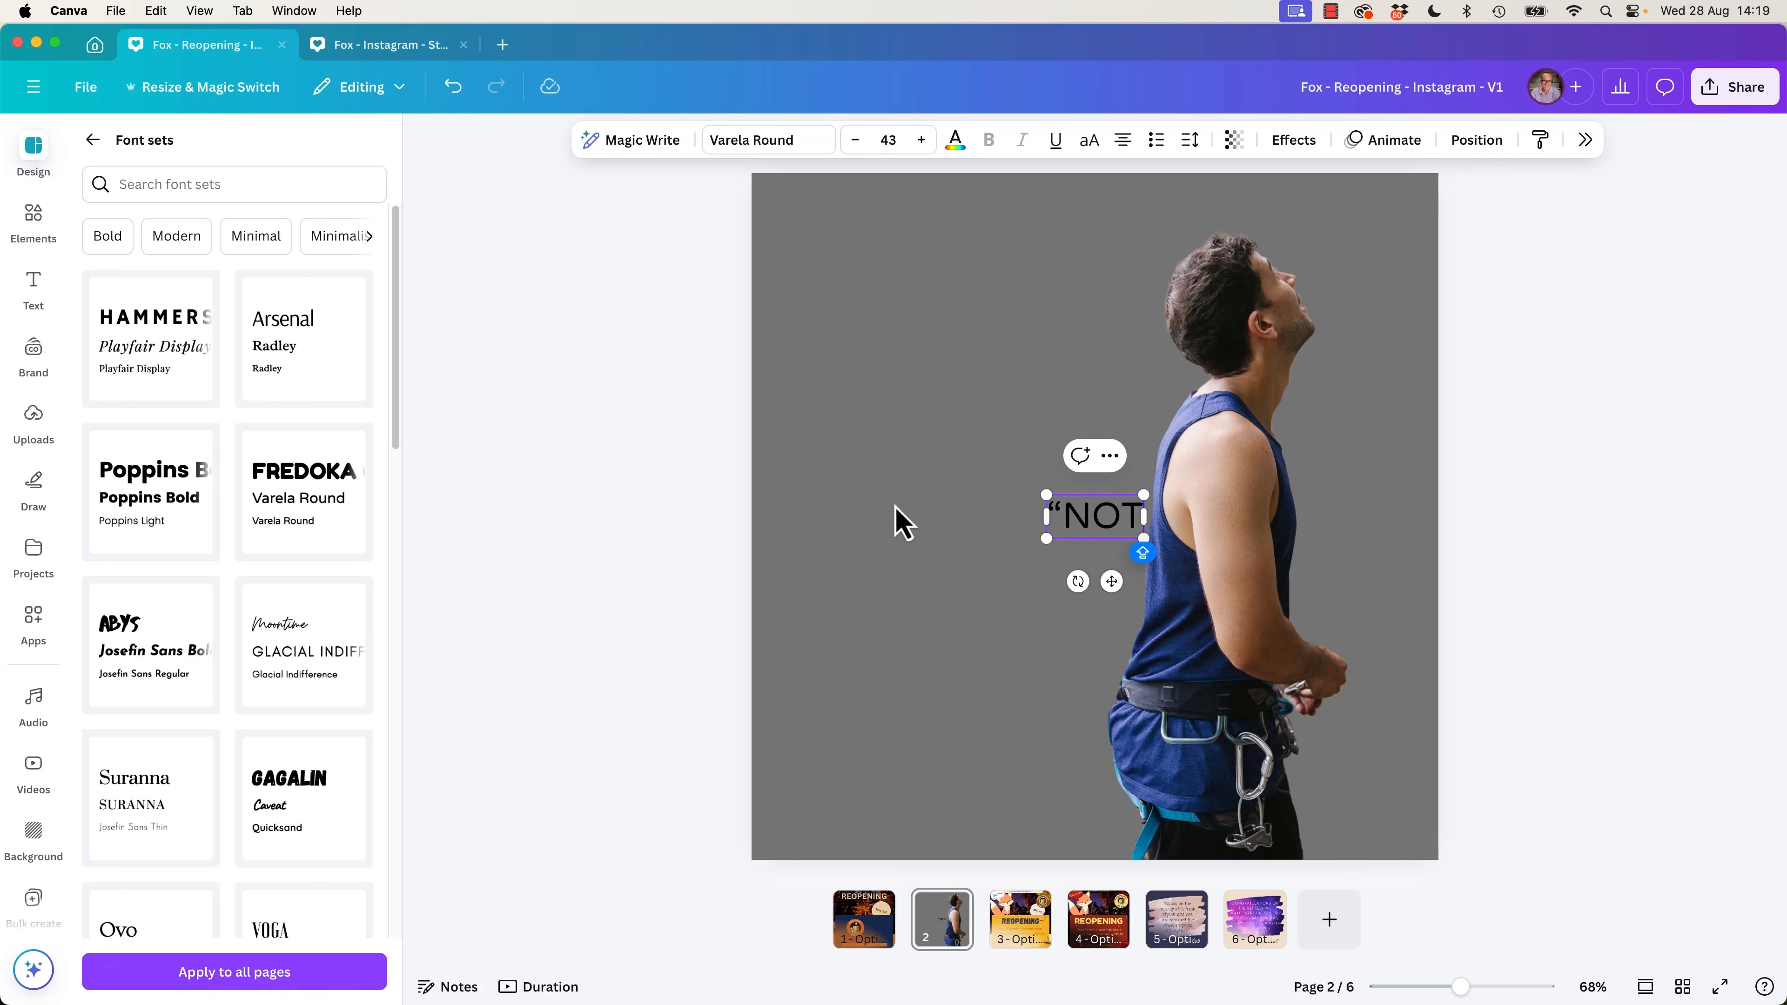
type(" ALL THOSE")
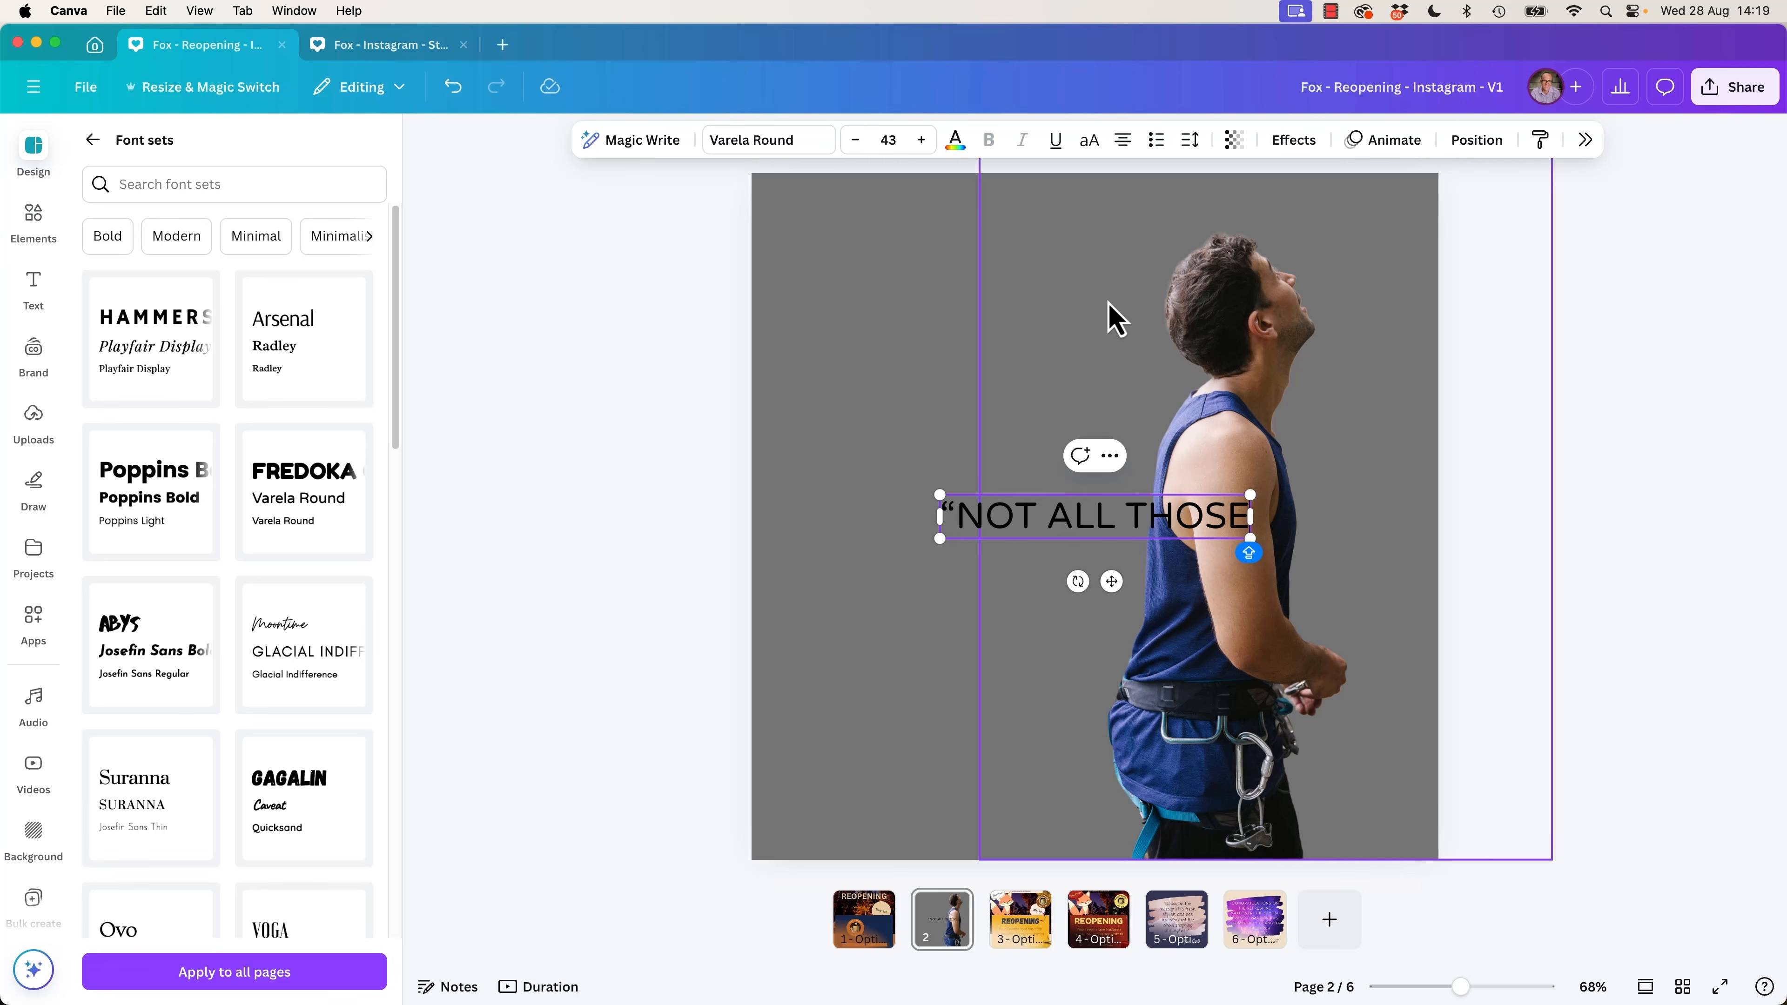
left_click(655, 444)
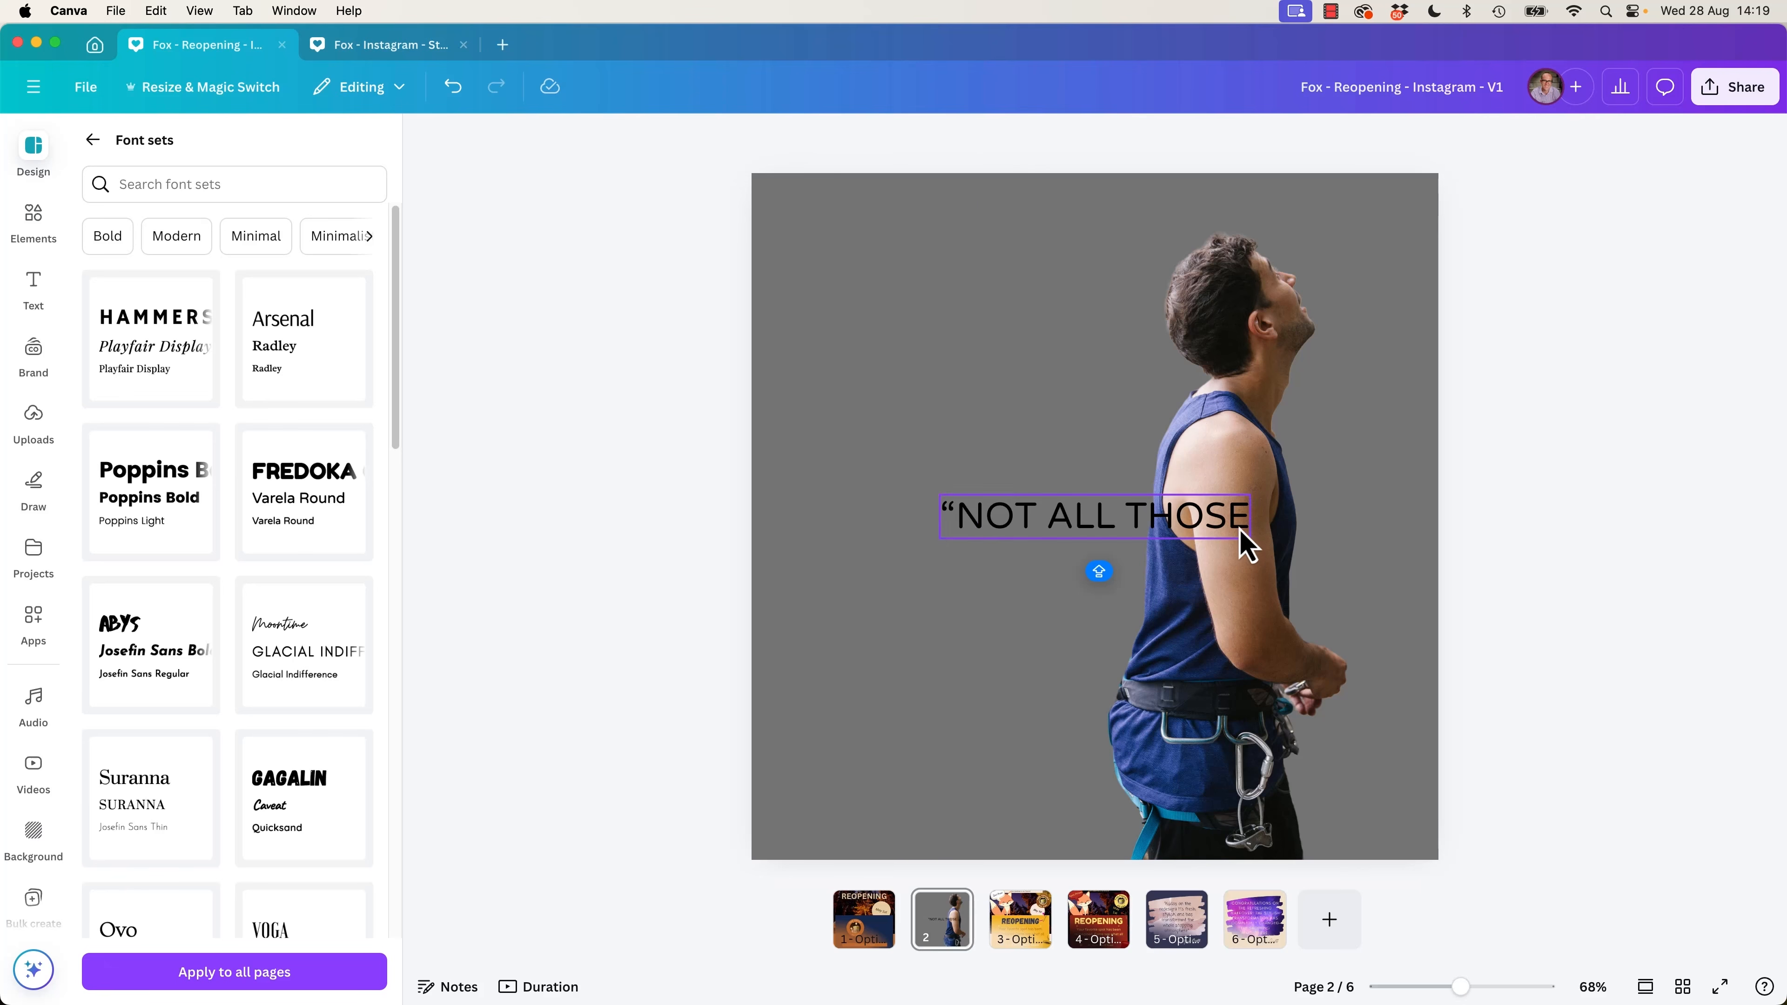
Move the text up beside the climber's head and set its font to Gagalin.
left_click(1228, 544)
left_click_drag(1105, 304, 1127, 360)
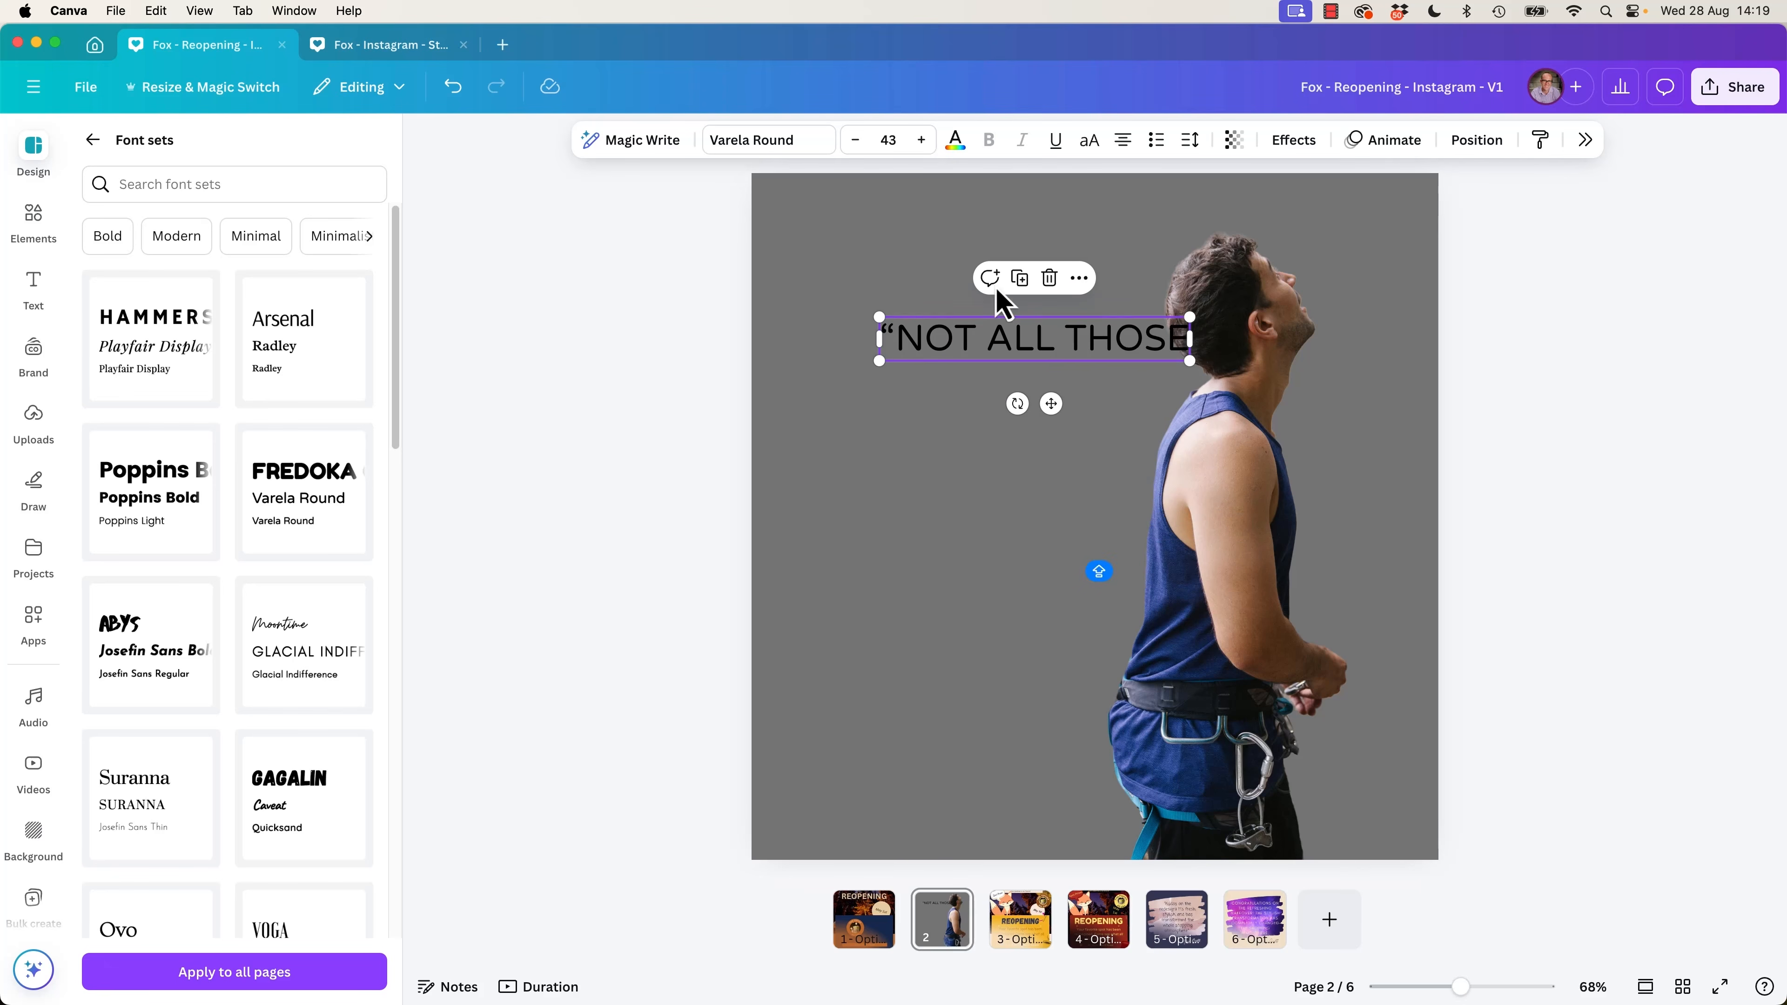
left_click(774, 144)
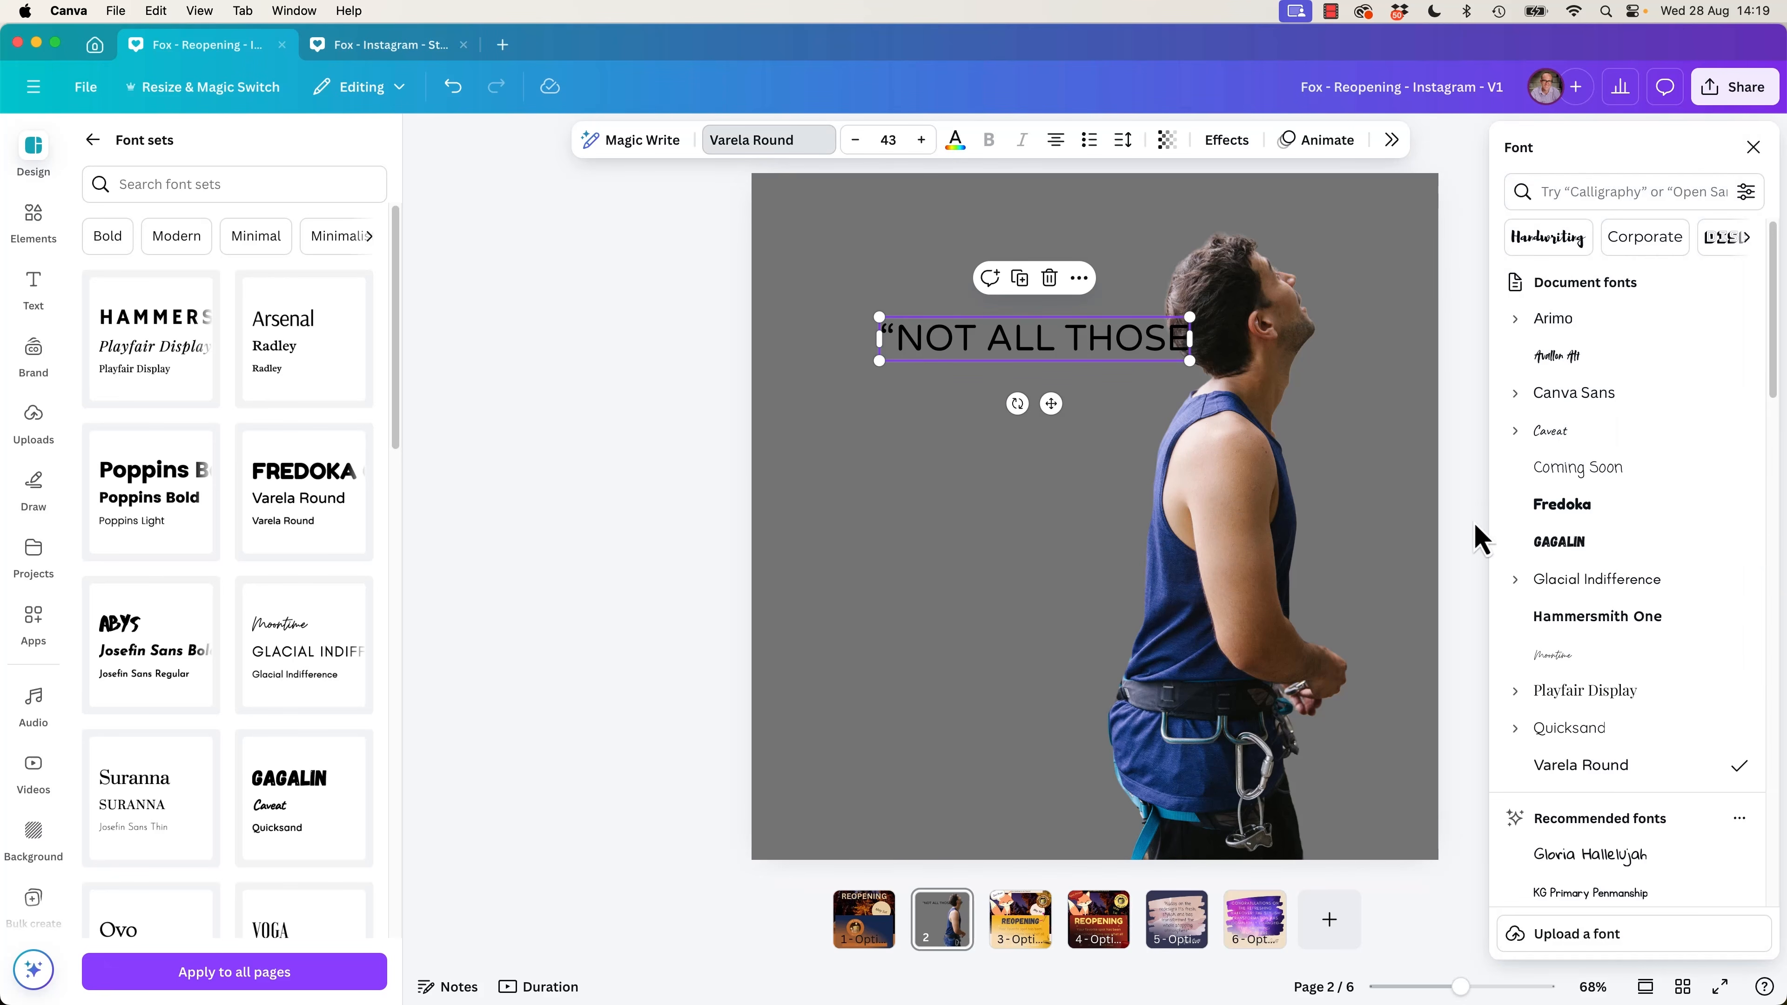
left_click(1581, 542)
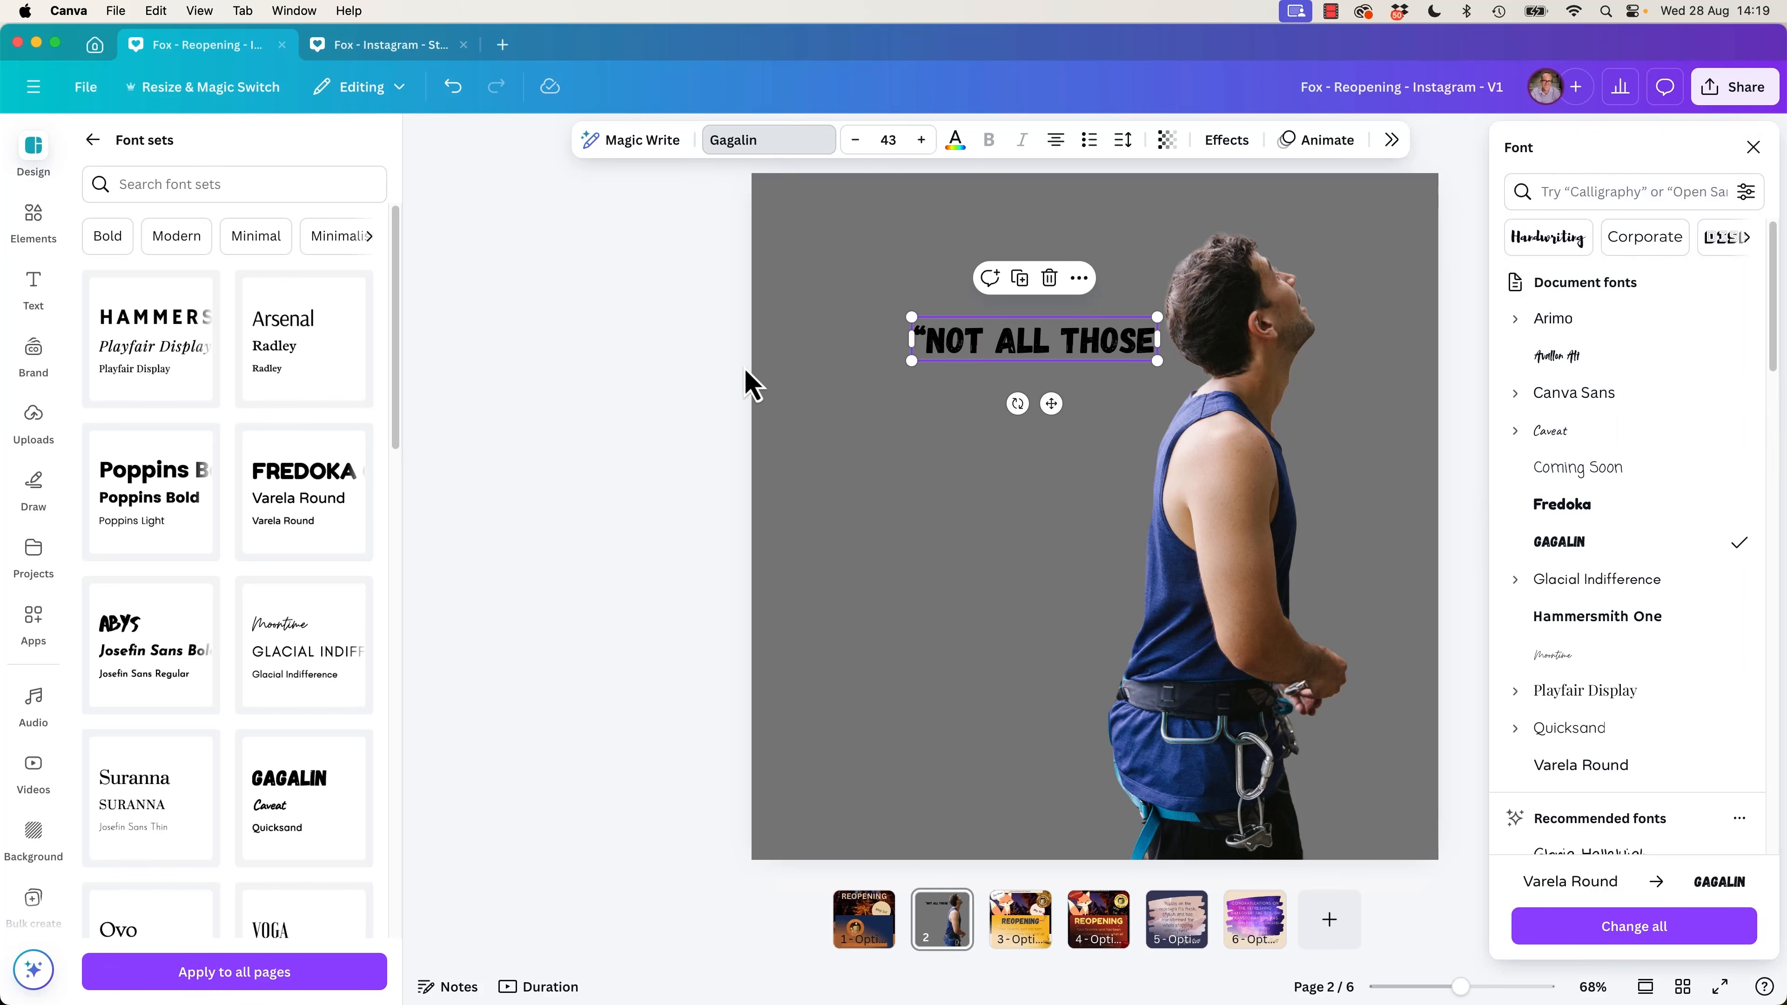
Enlarge the text to size 82.4 so it runs across the climber's head, and colour it white.
left_click_drag(911, 360, 717, 447)
left_click_drag(948, 382, 1124, 295)
left_click(955, 141)
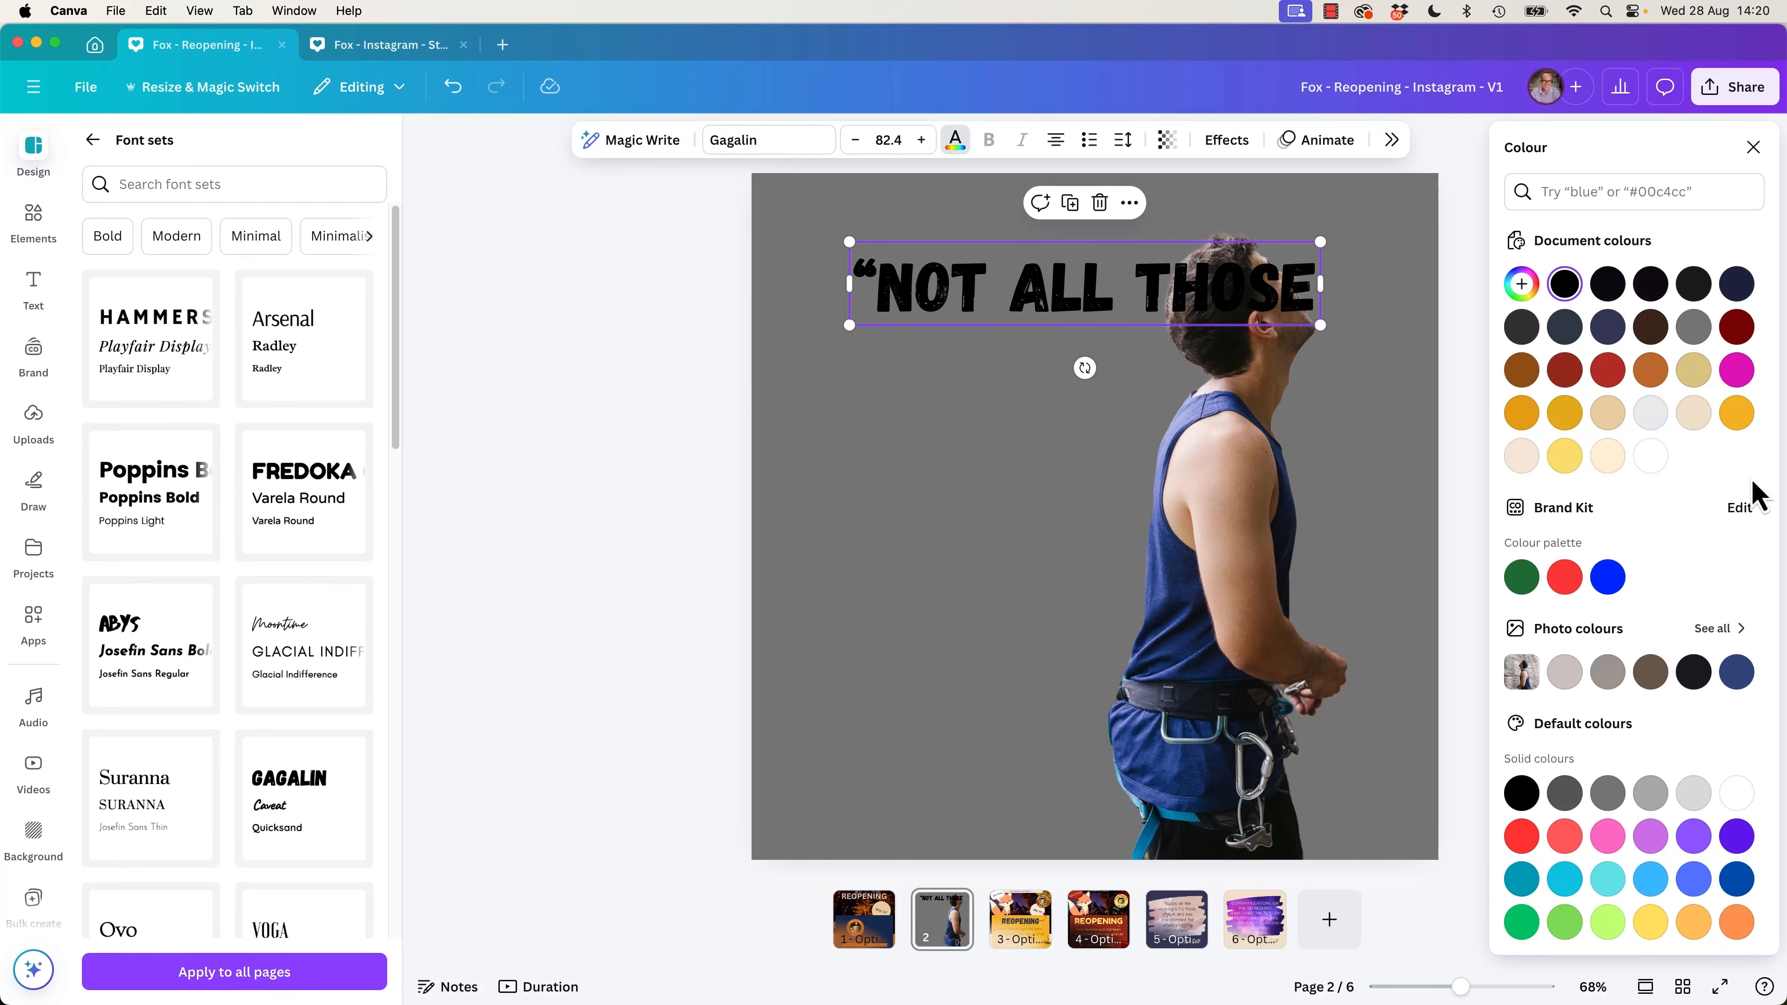
left_click(1651, 457)
left_click(1611, 379)
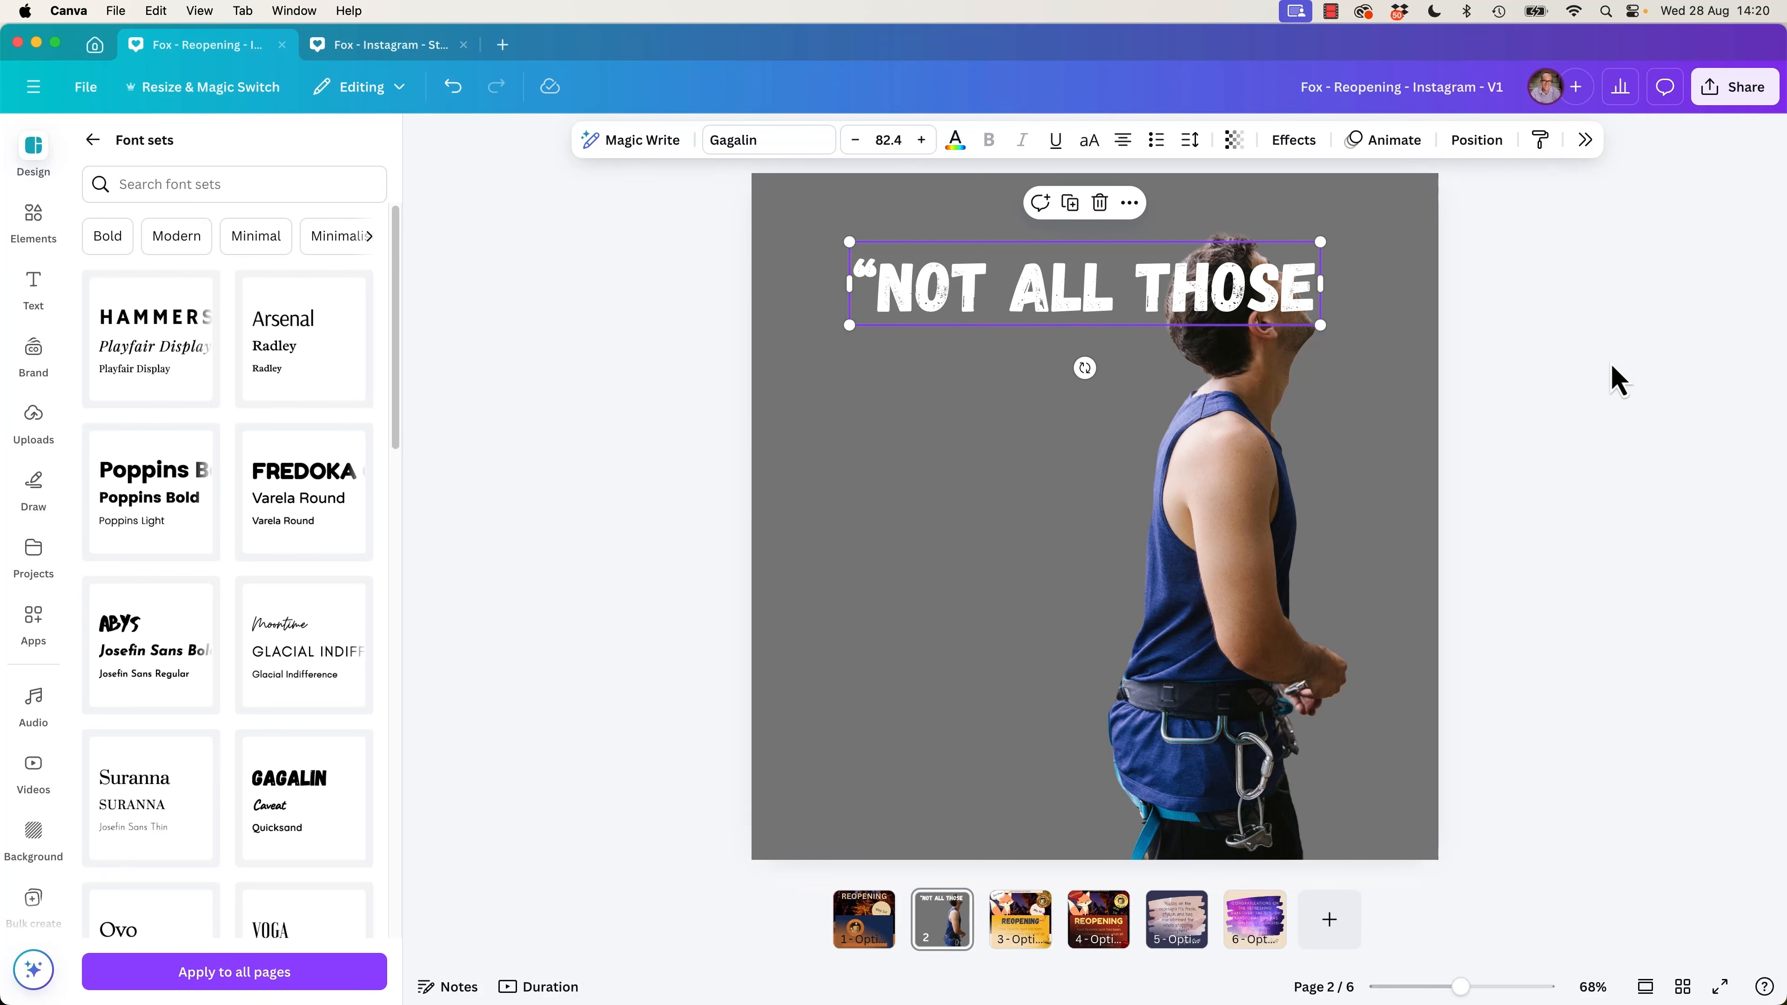
Send the white text behind the climber cutout.
left_click(1229, 306)
left_click(1207, 458)
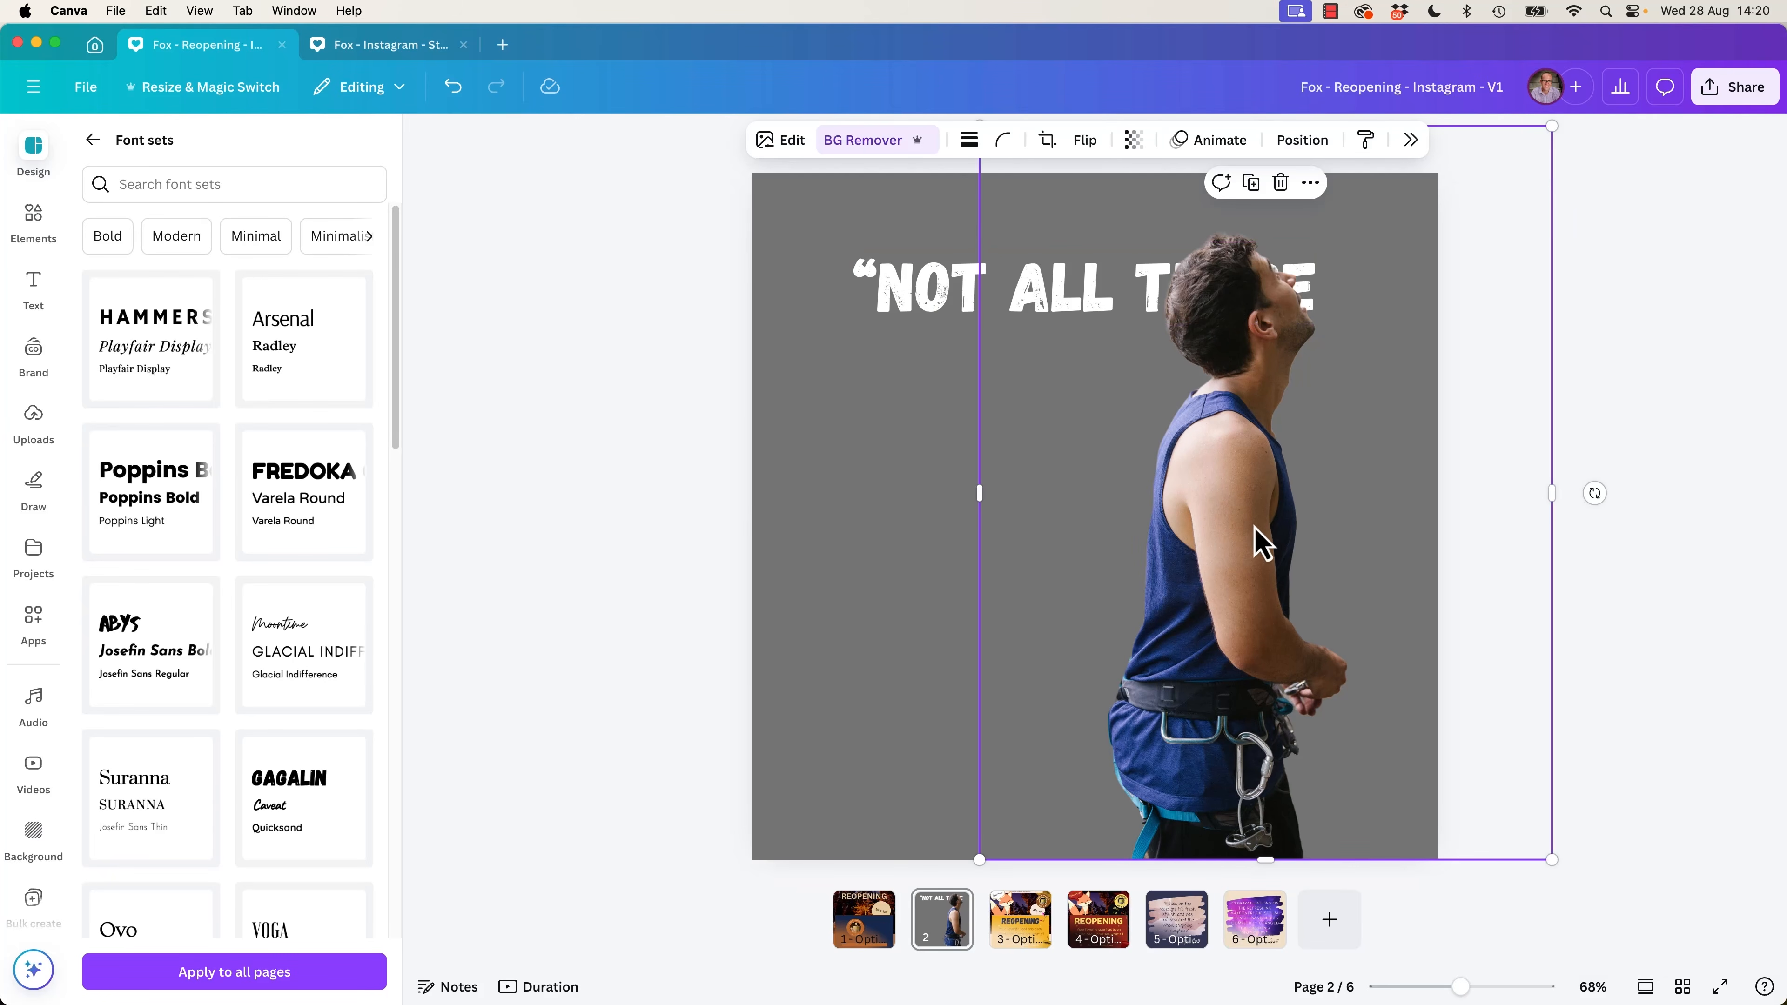
Nudge the climber up and scale him down so his head overlaps only the lower part of the text.
key("shift+Up")
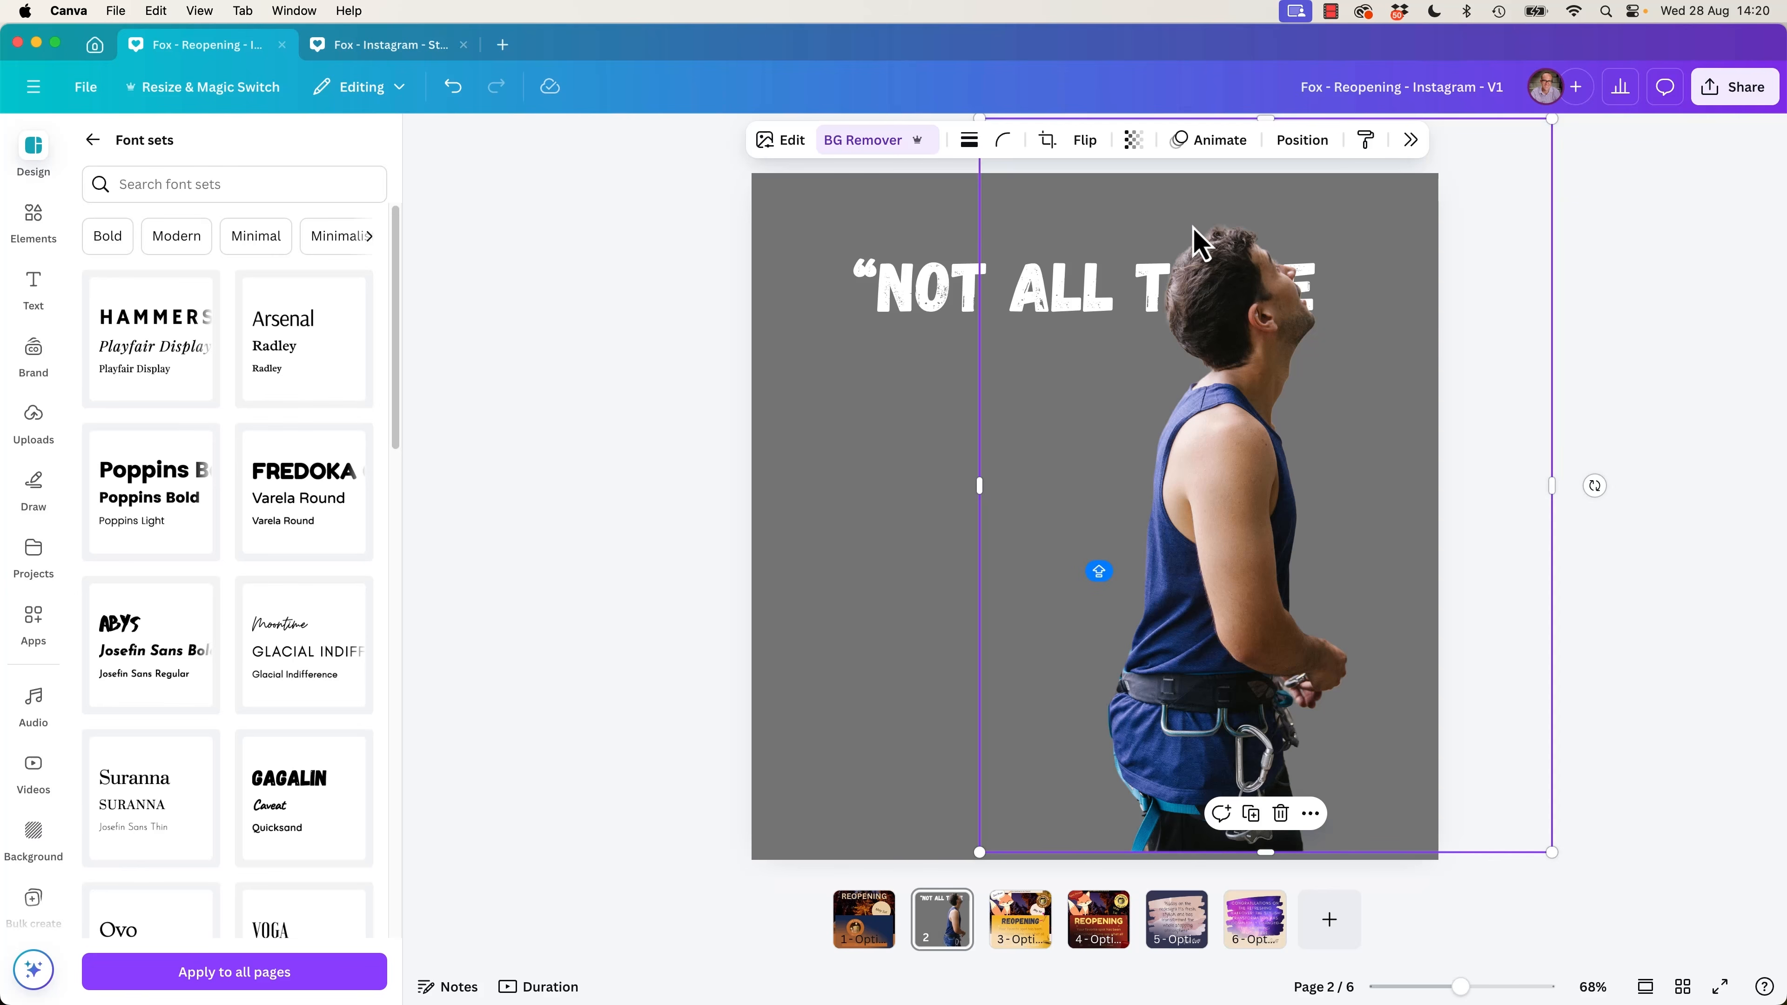
left_click_drag(1551, 119, 1521, 184)
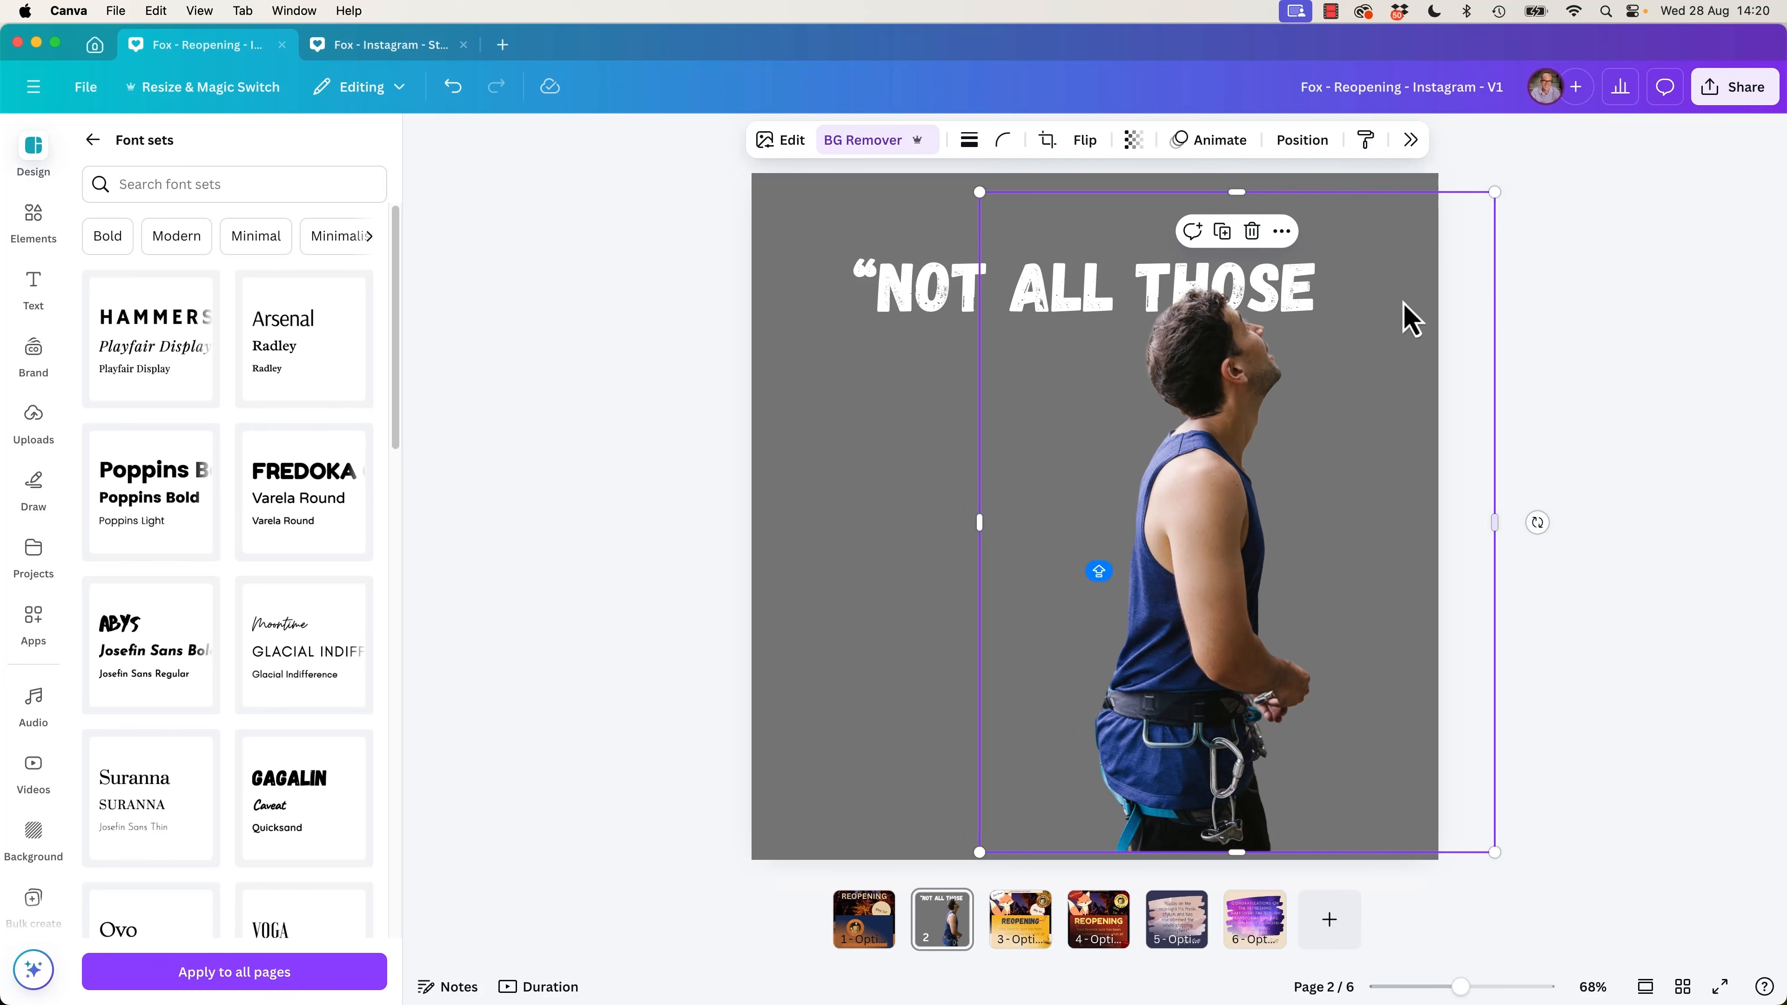
left_click(907, 296)
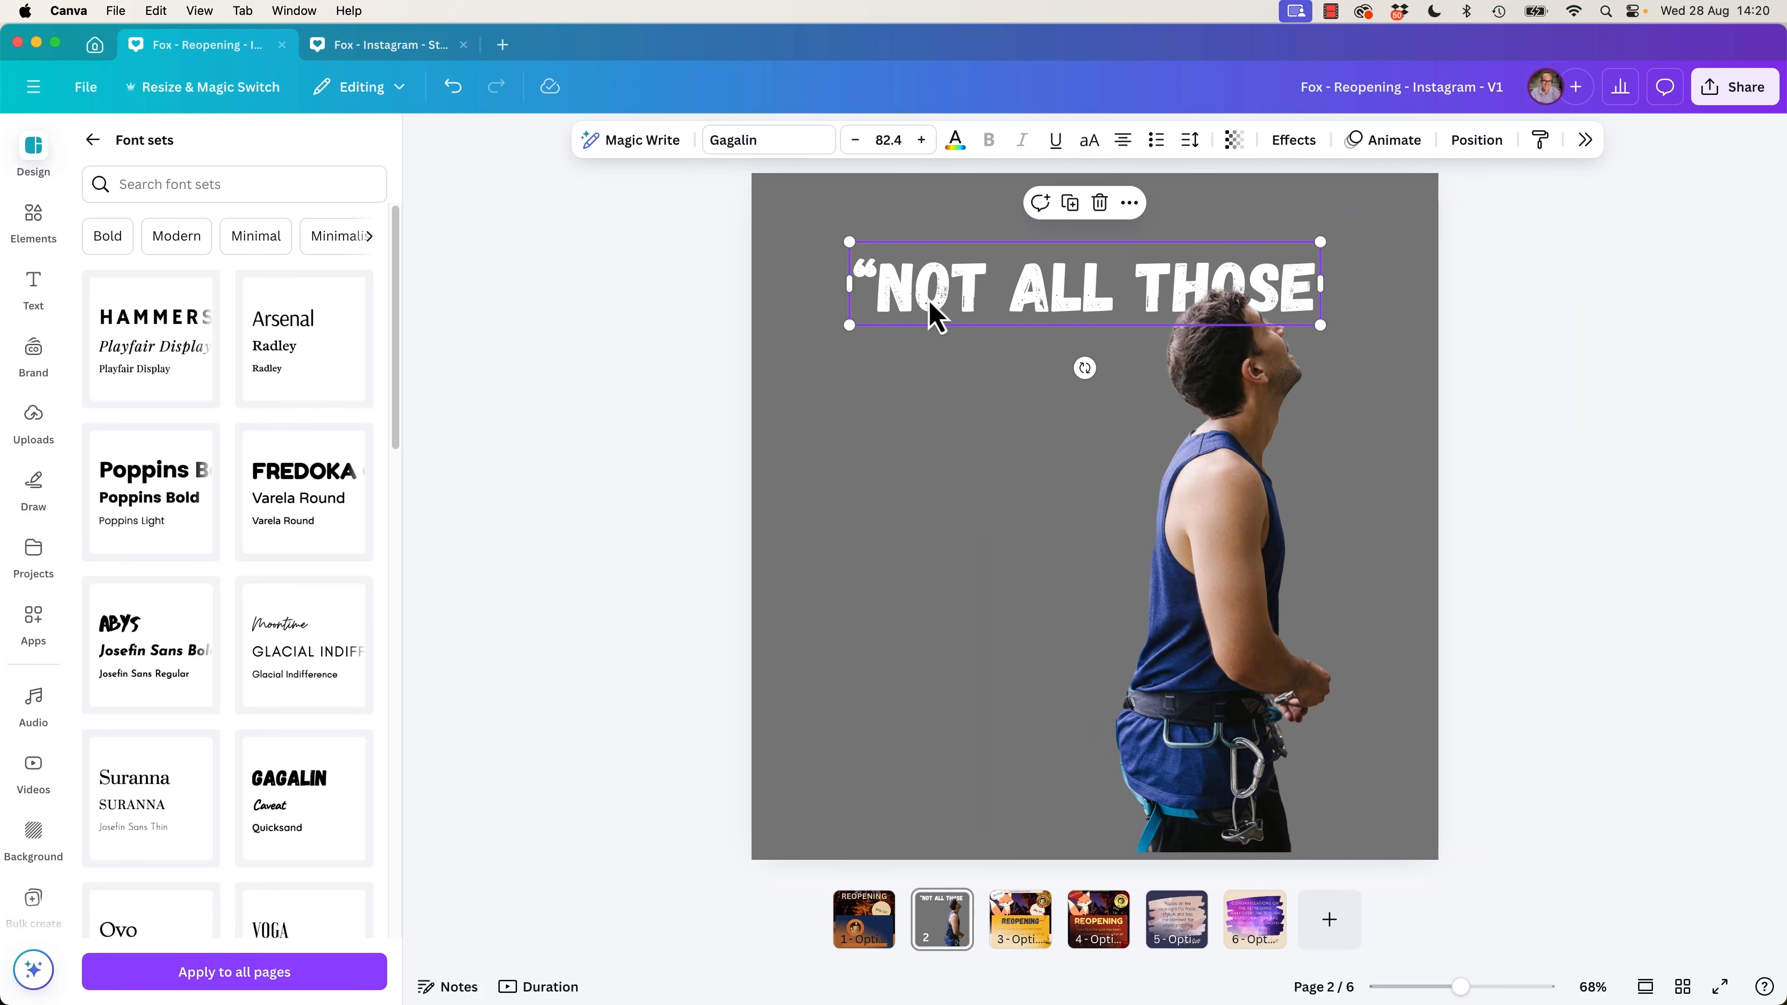
Duplicate the first quote line, place the copy beneath it and change its text to "WHO WANDER".
key("super+c")
key("super+v")
left_click_drag(972, 338, 936, 447)
double_click(955, 406)
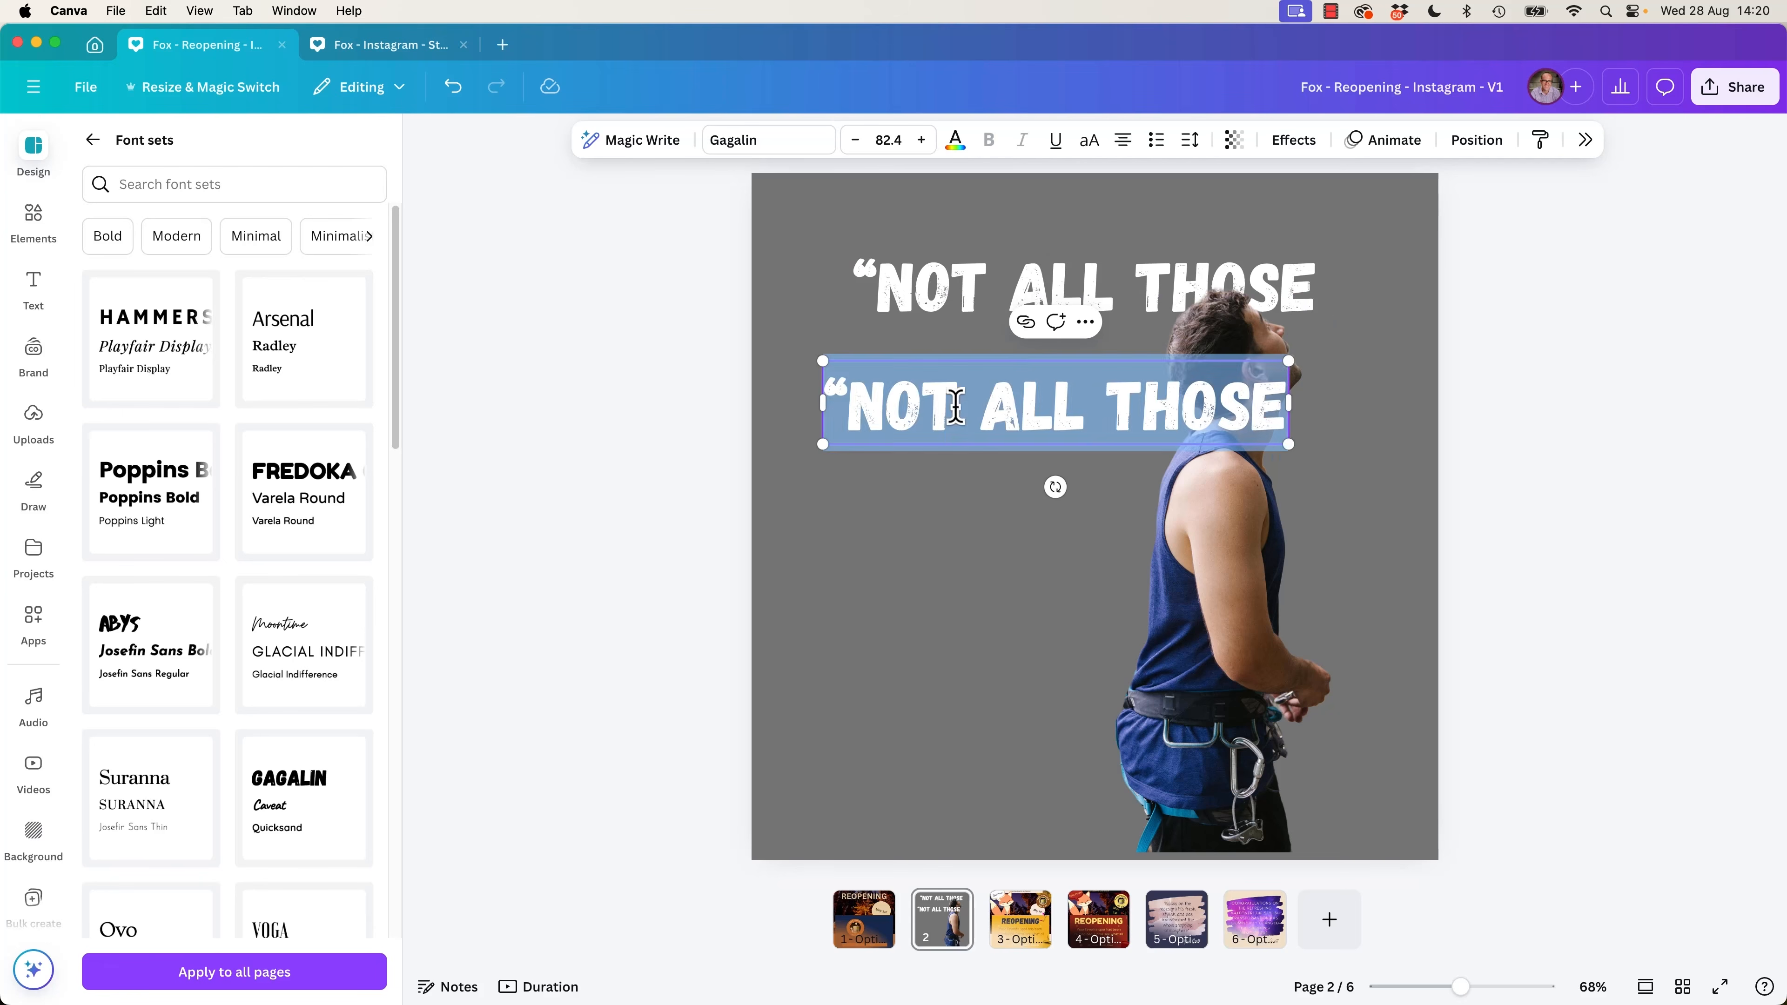
type("WHO WANDER")
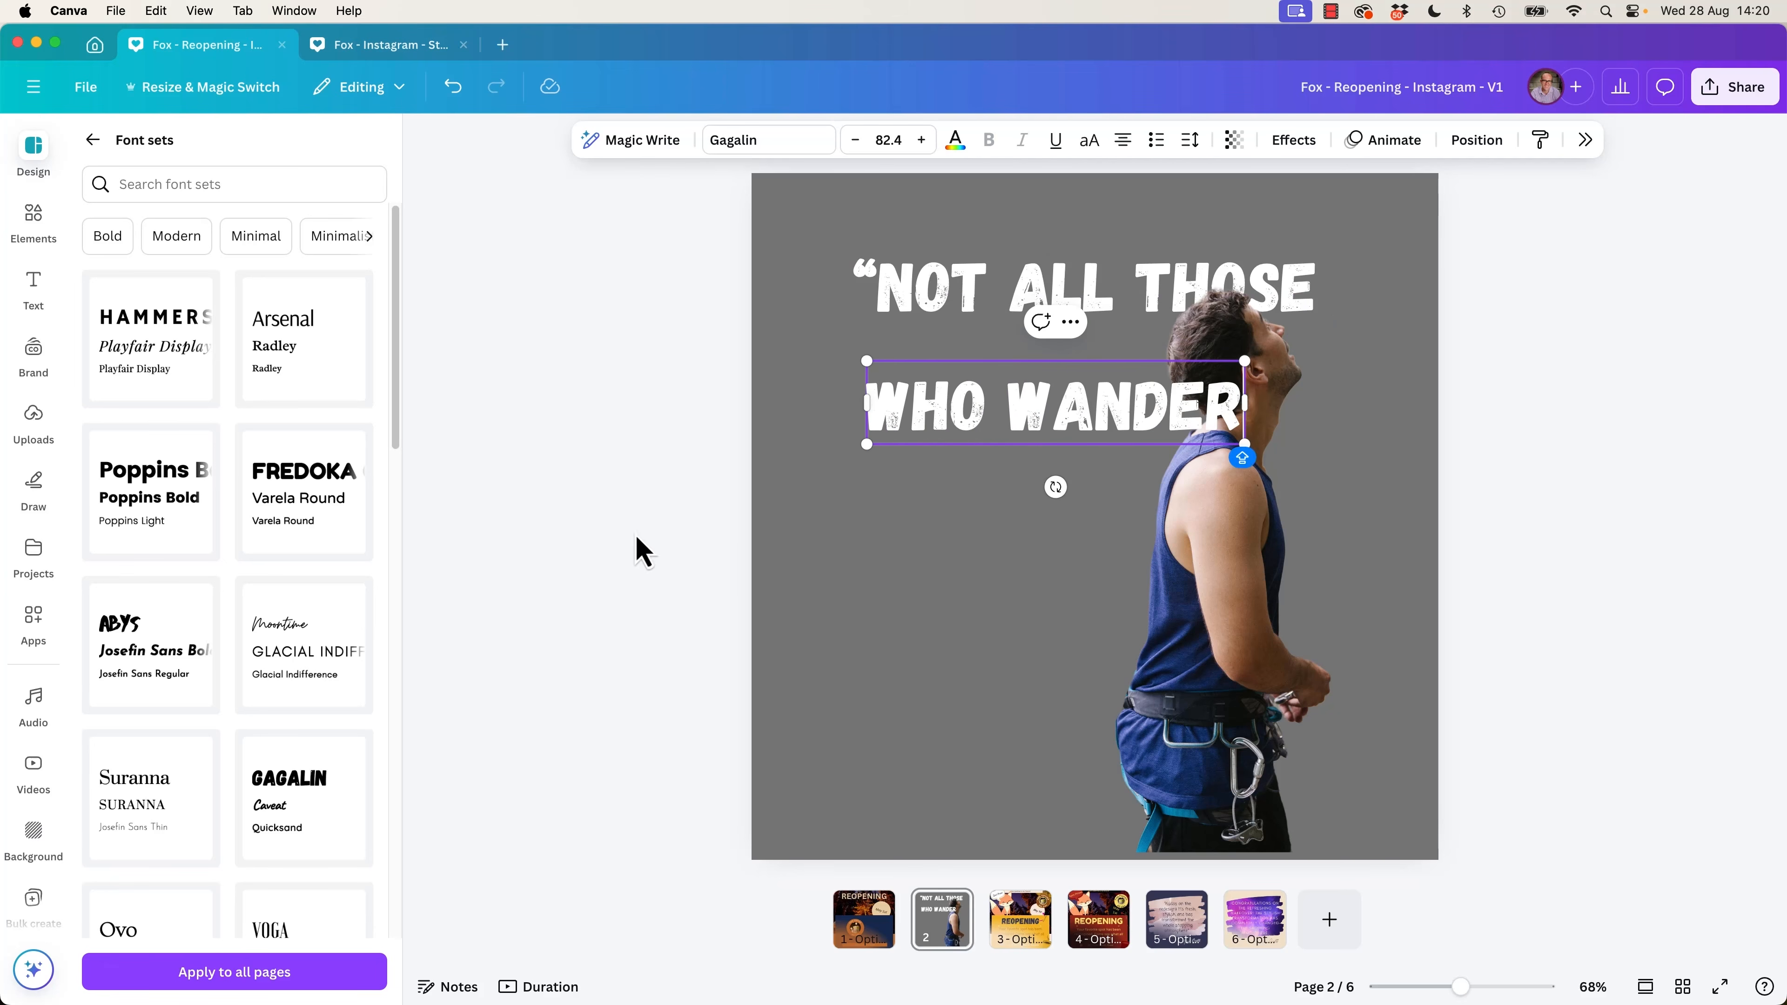
left_click(640, 552)
left_click(1129, 439)
left_click_drag(1129, 439, 1110, 507)
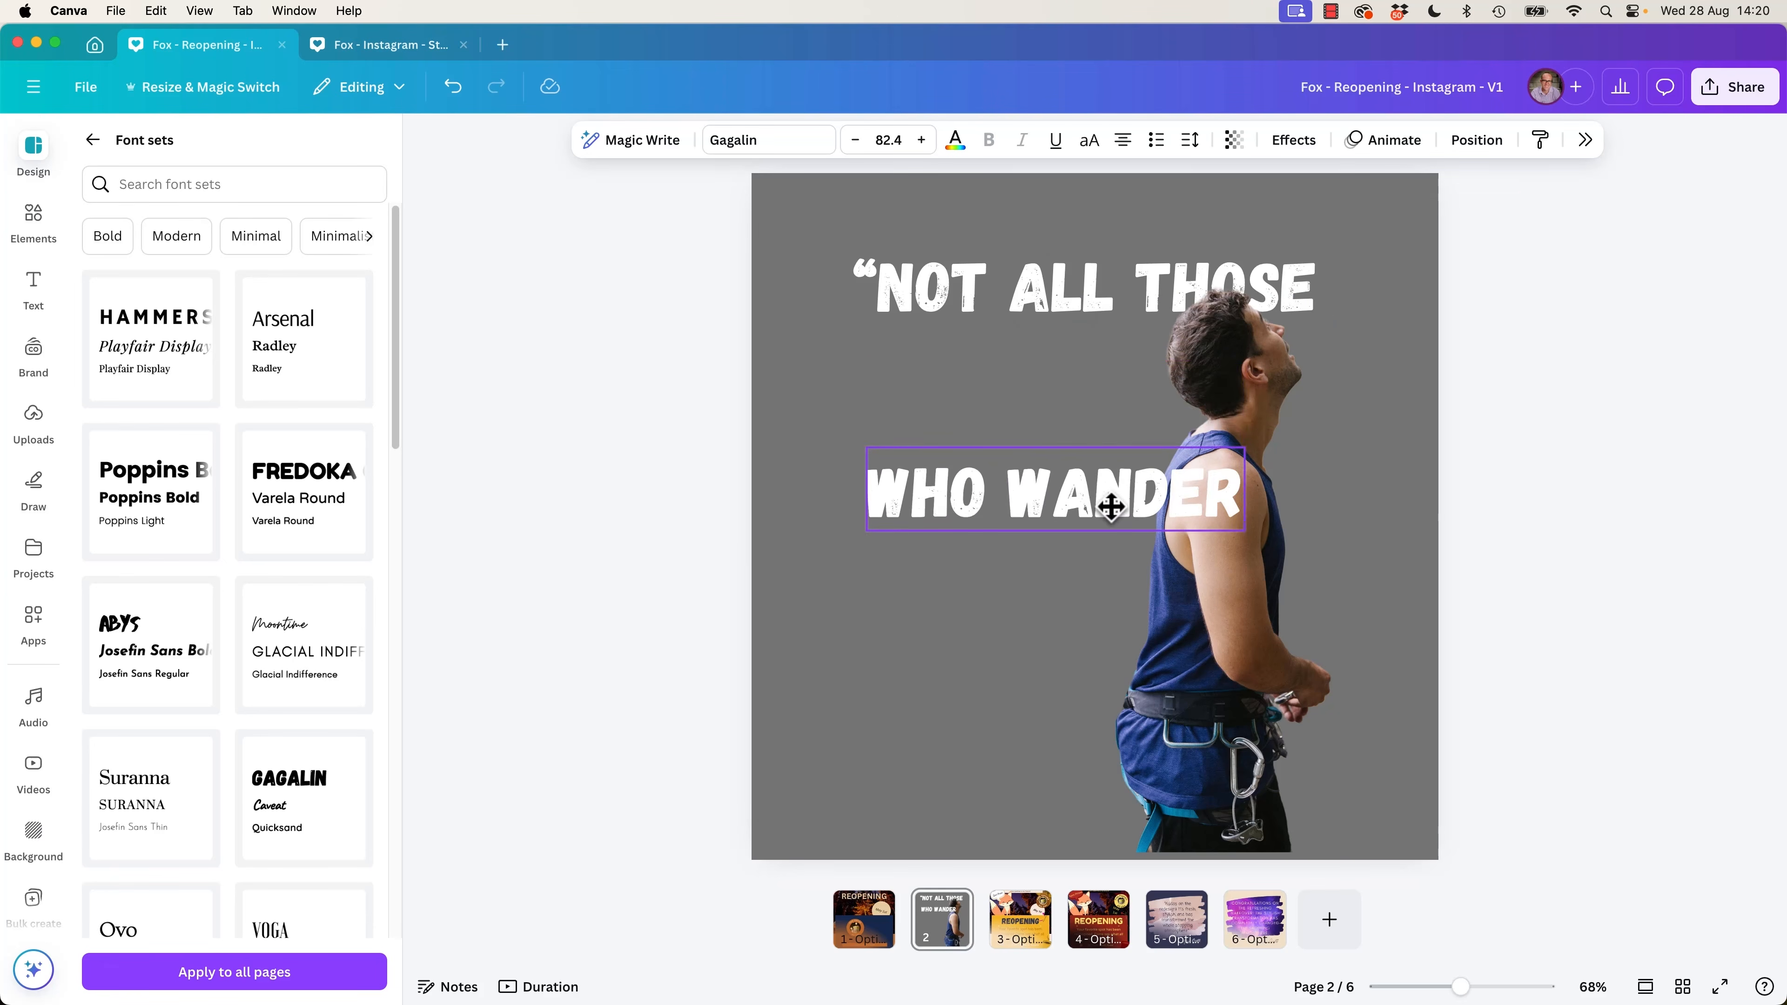
key("super+z")
Duplicate the "WHO WANDER" line below itself and change the copy's text to "ARE LOST.”".
left_click_drag(1100, 423, 1096, 542, "alt")
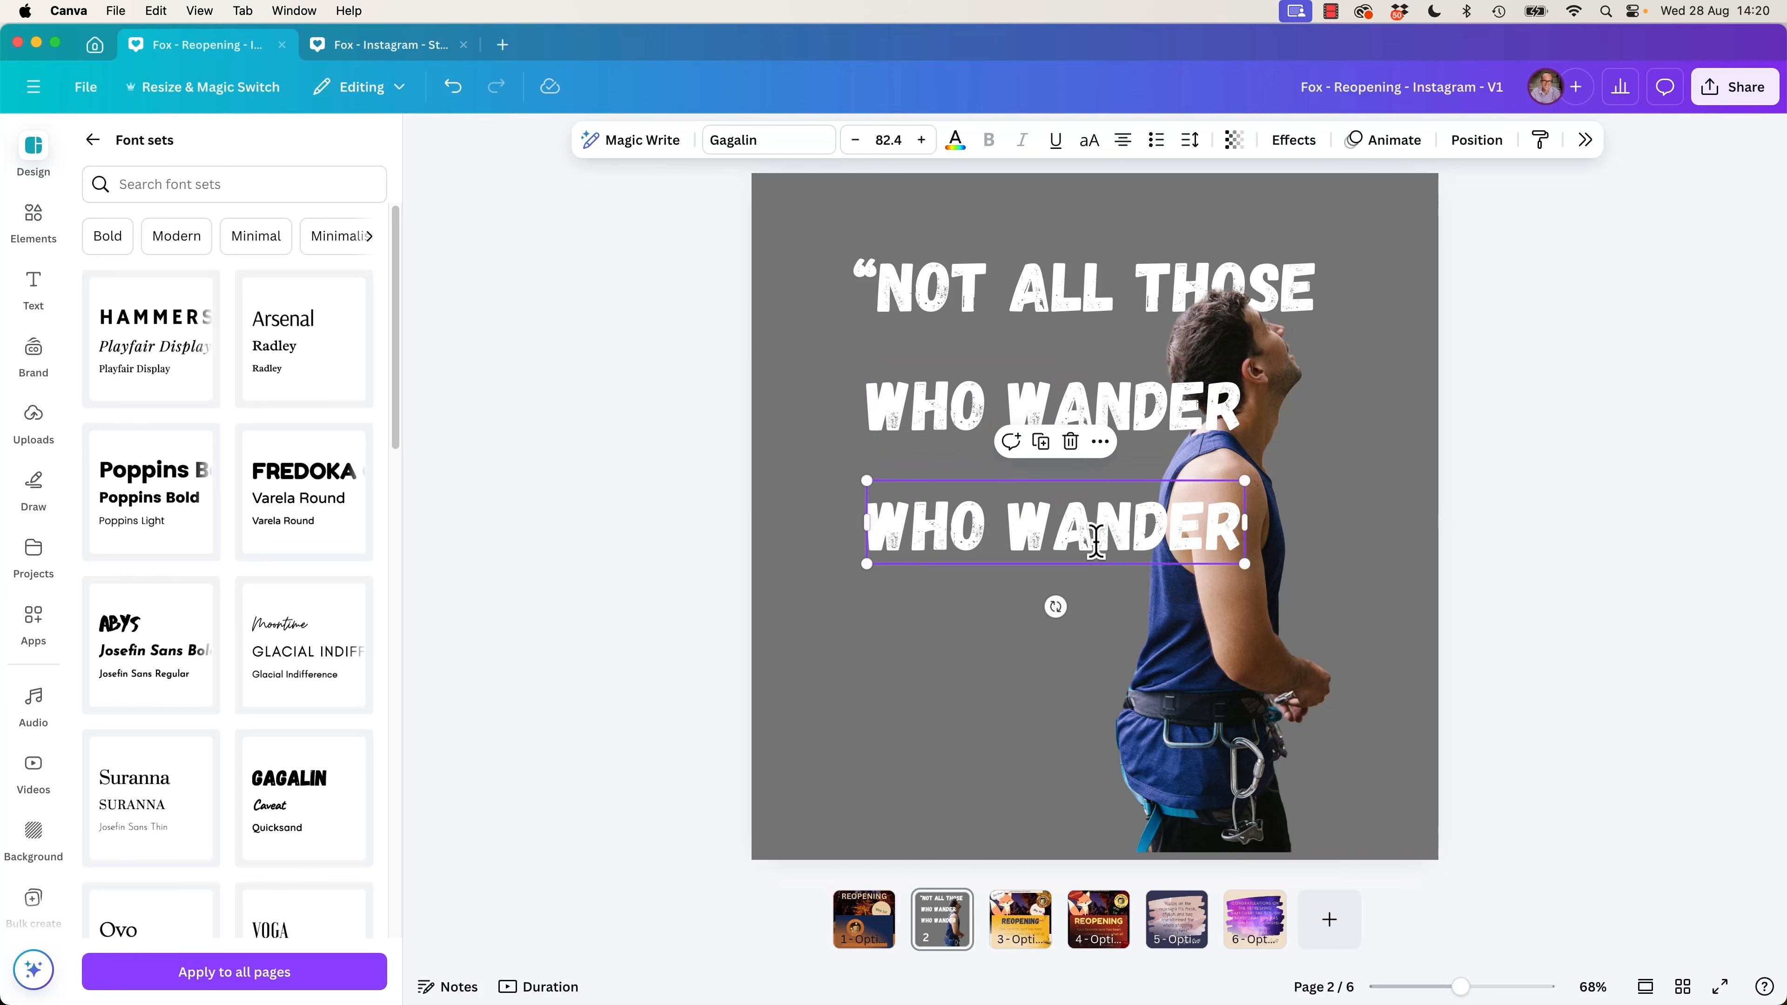
type("ARE LOST")
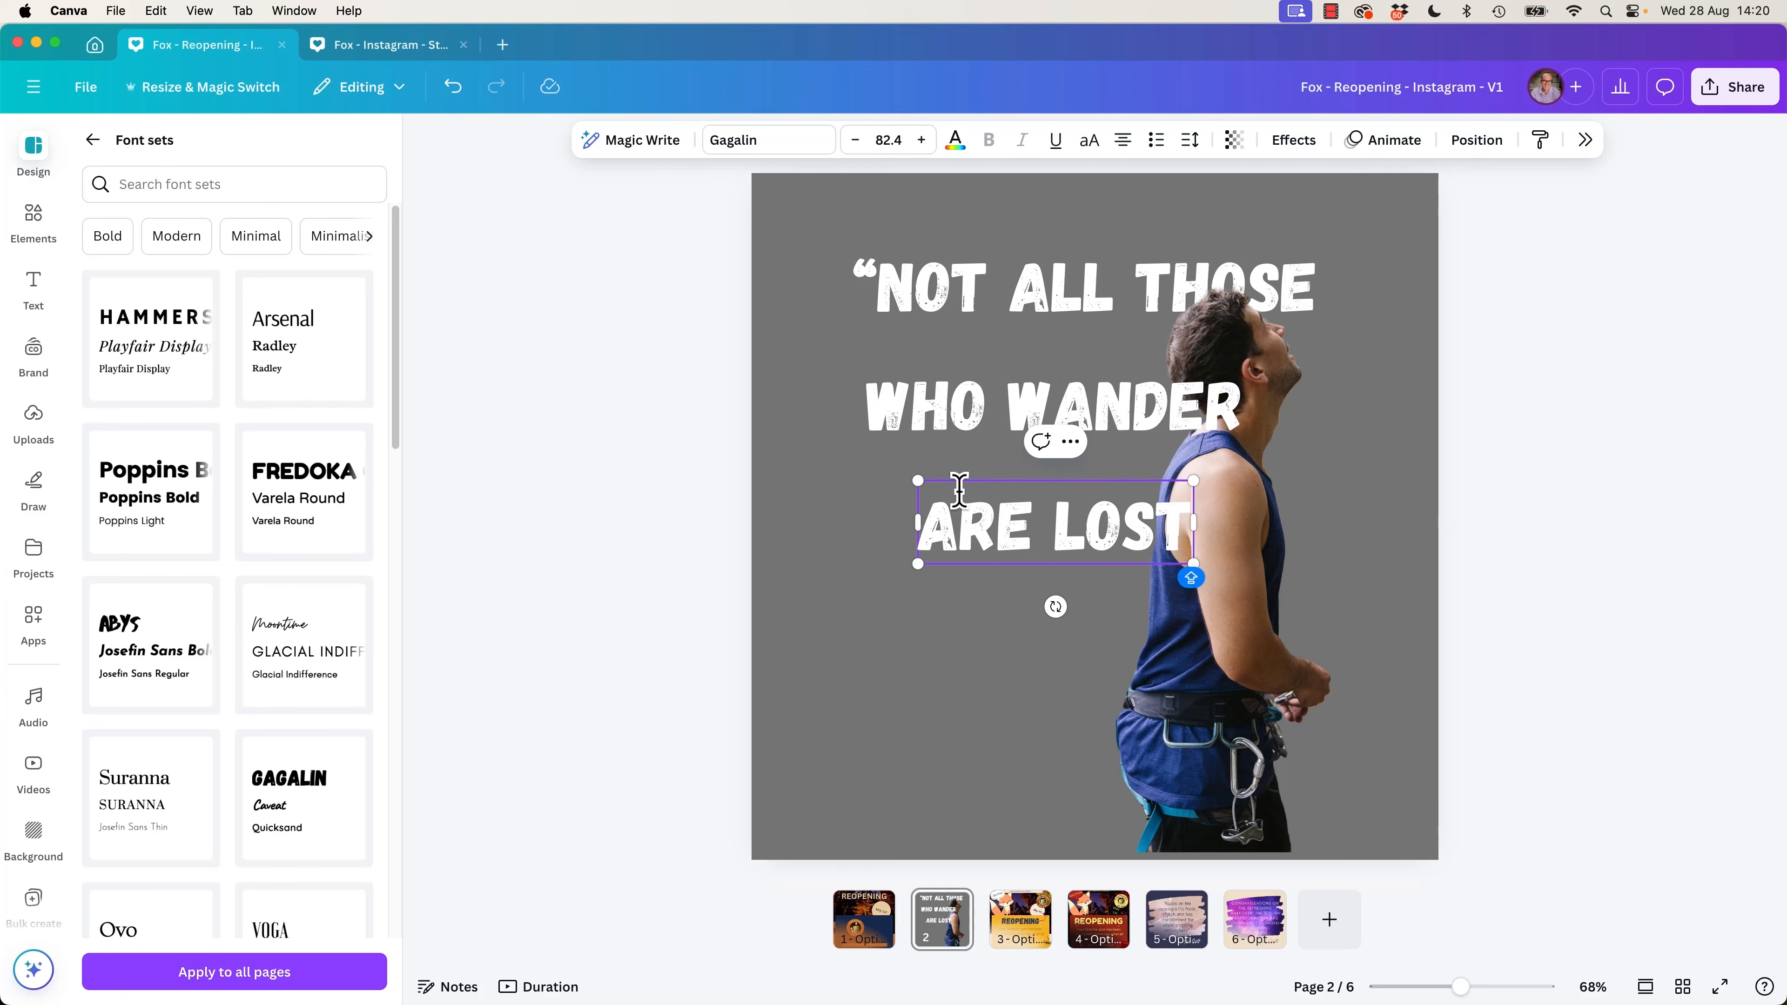
type("\"")
type(".”")
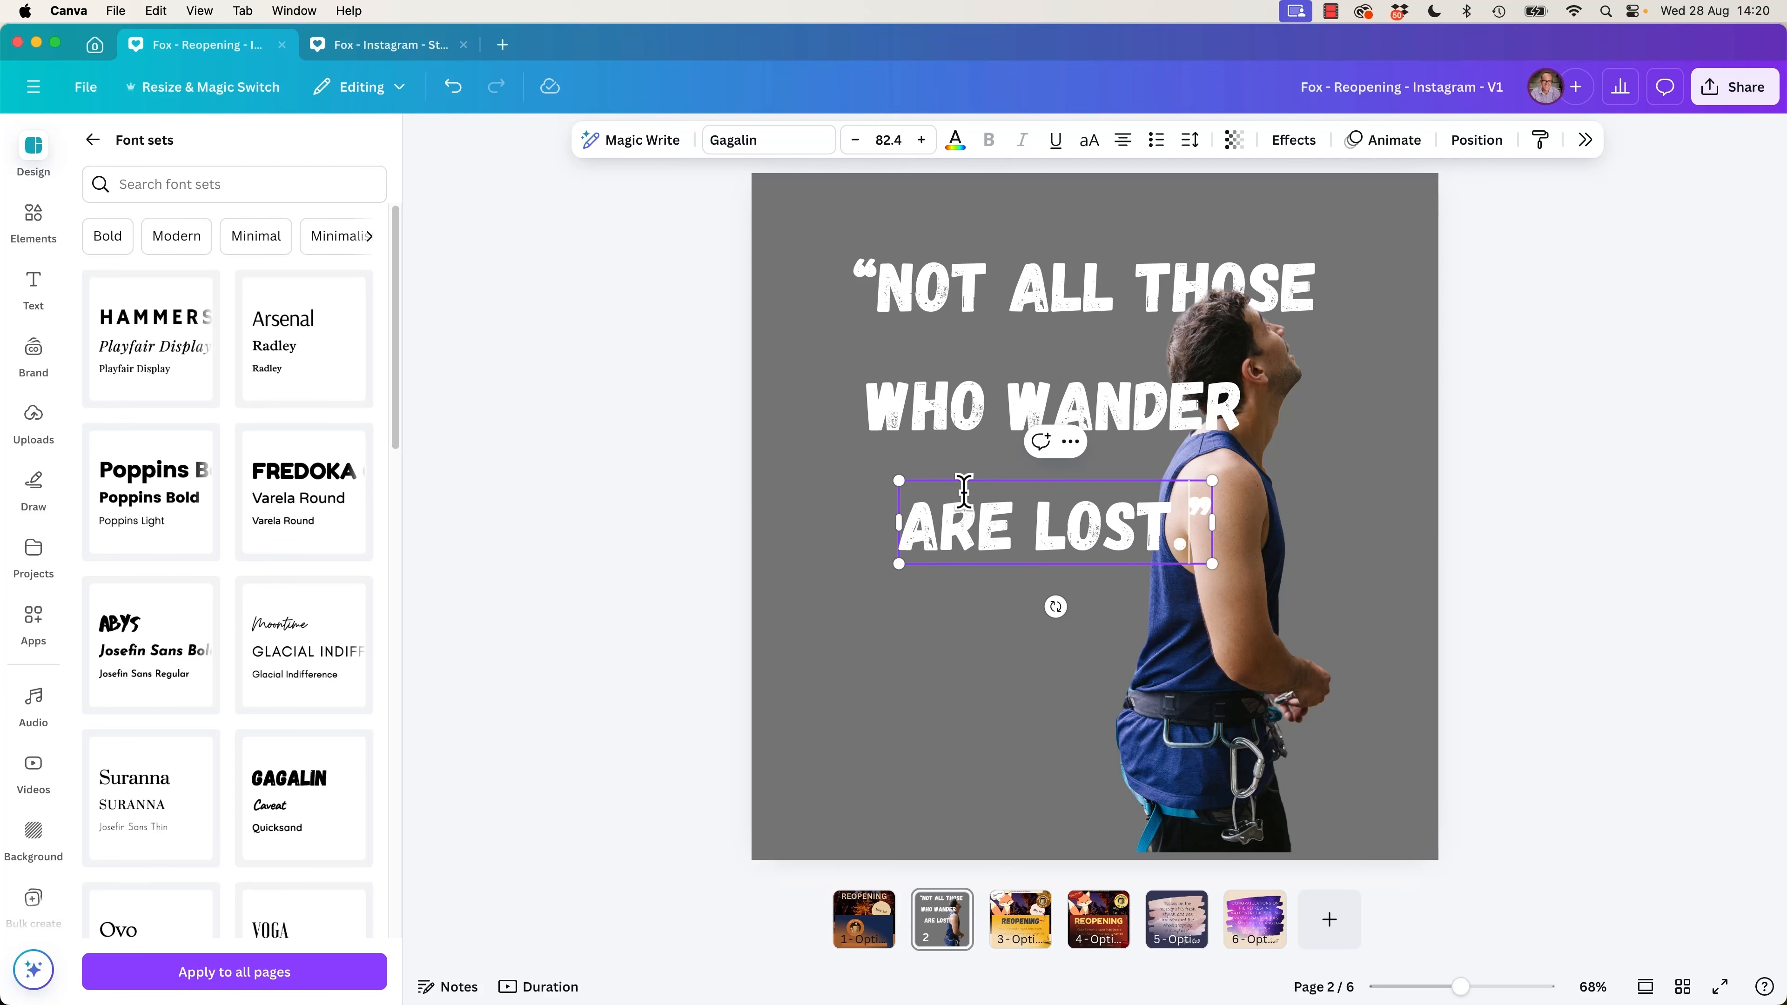
left_click(805, 590)
Paste another copy of the first quote line below the quote and replace its text with "JRR TOLKIEN".
left_click(992, 556)
key("super+v")
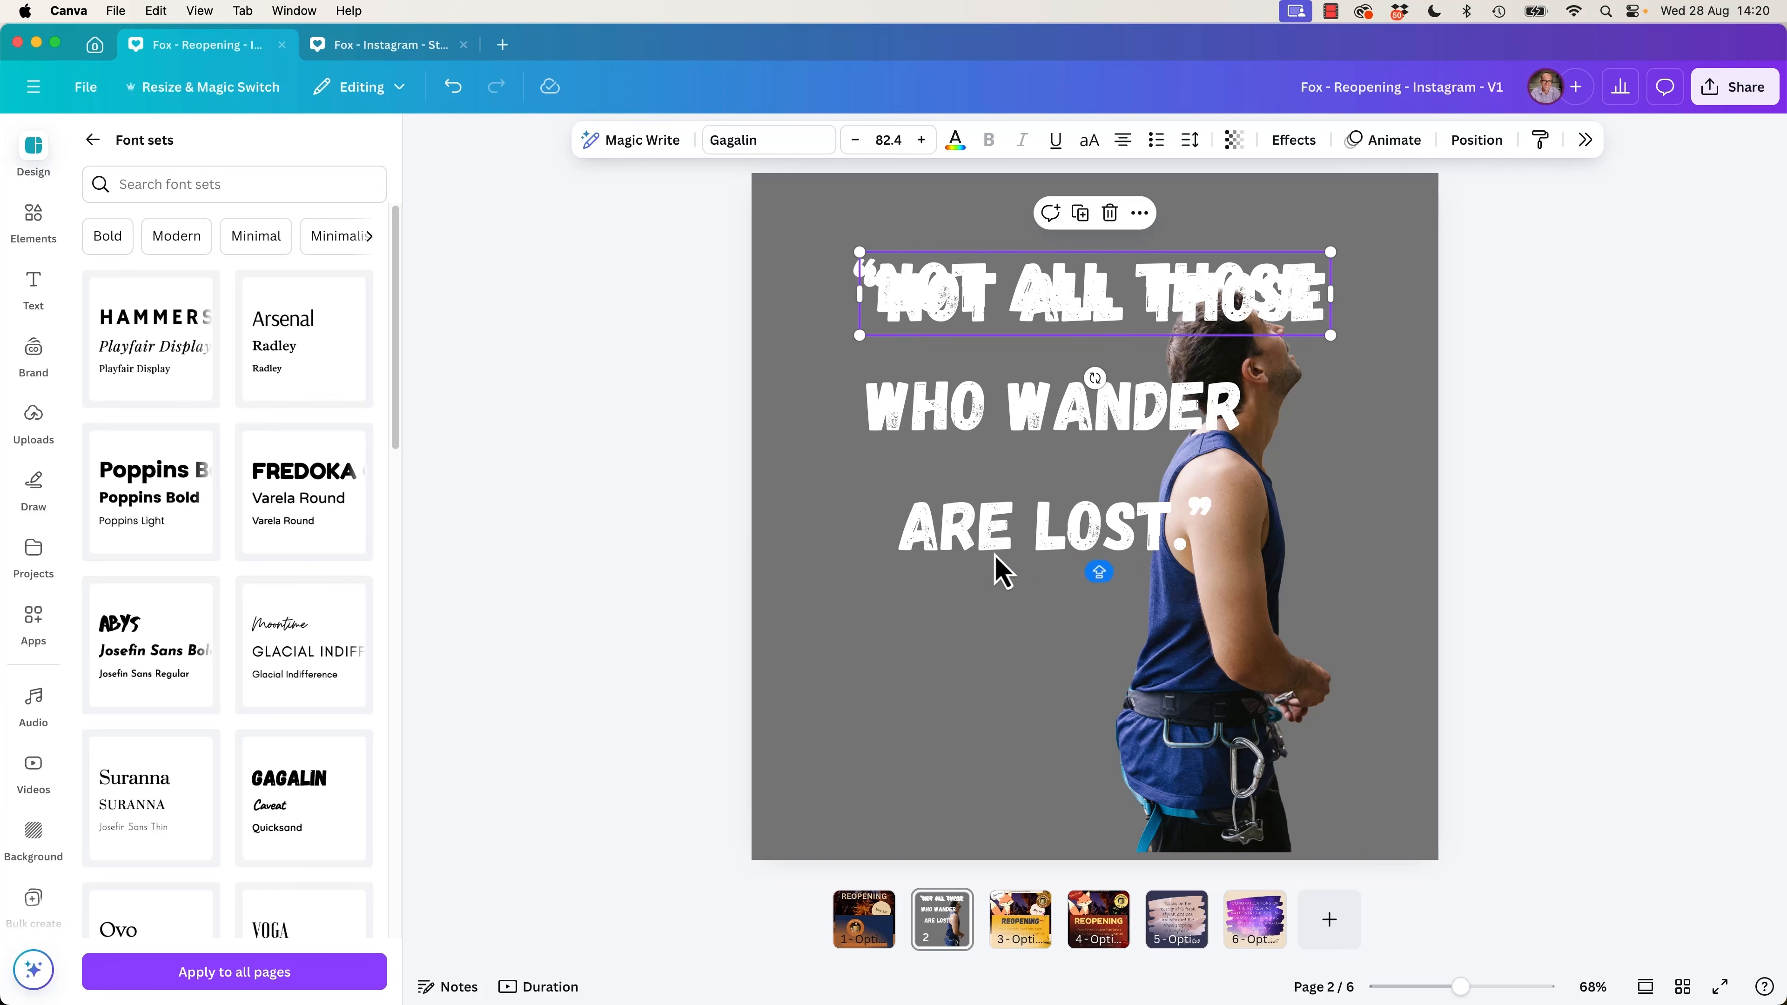
left_click_drag(1027, 314, 984, 710)
triple_click(982, 699)
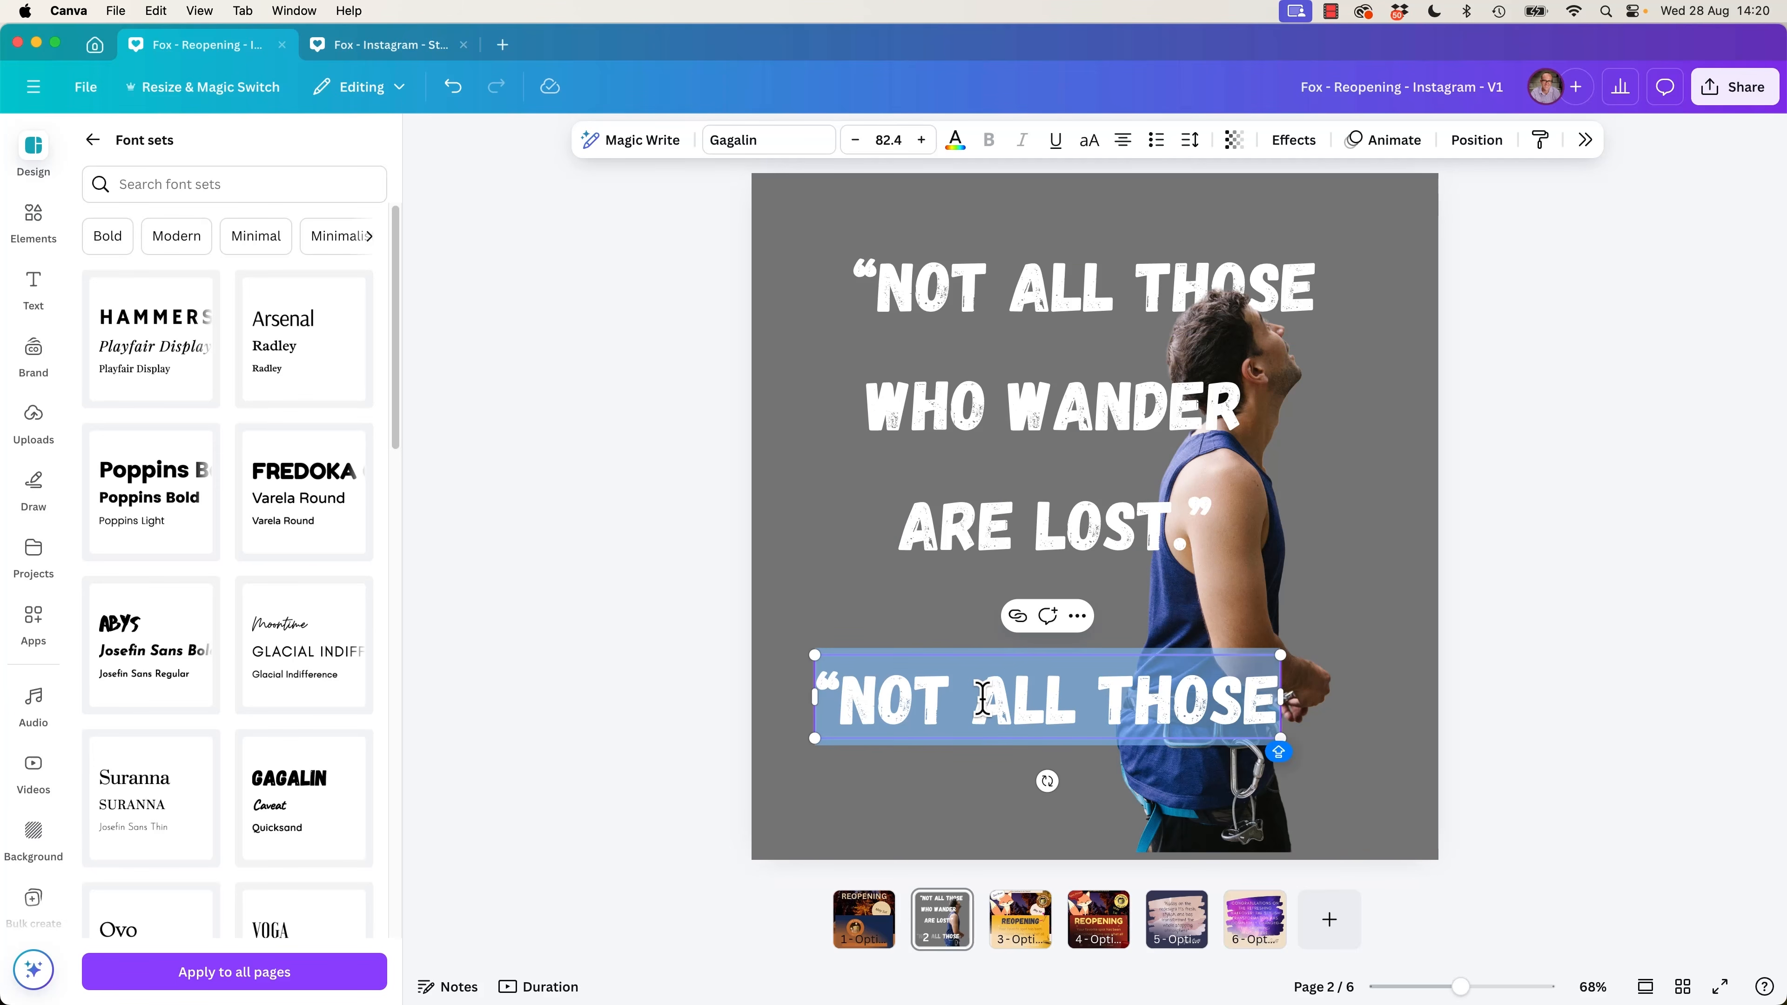
type("JRR TOLKIEN")
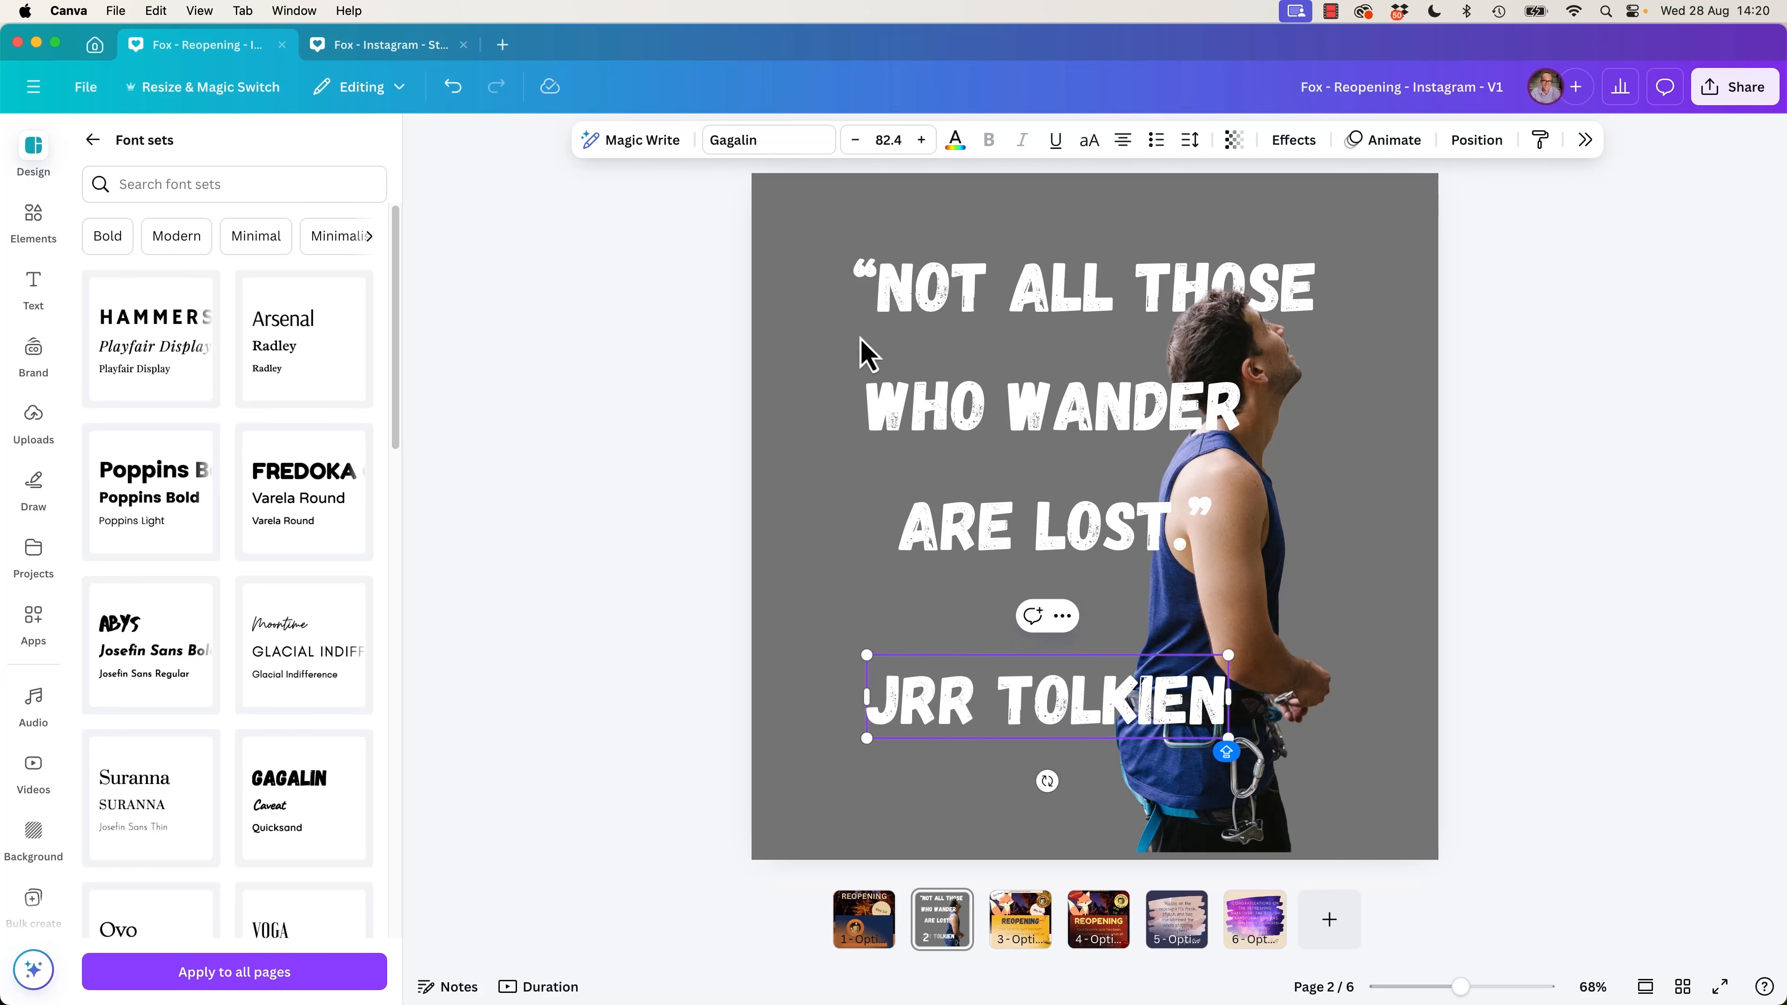
key("Escape")
Restyle the attribution as a thin, cream handwritten "JRR Tolkien", tilt it upward and place it across the climber's lower back.
left_click(773, 145)
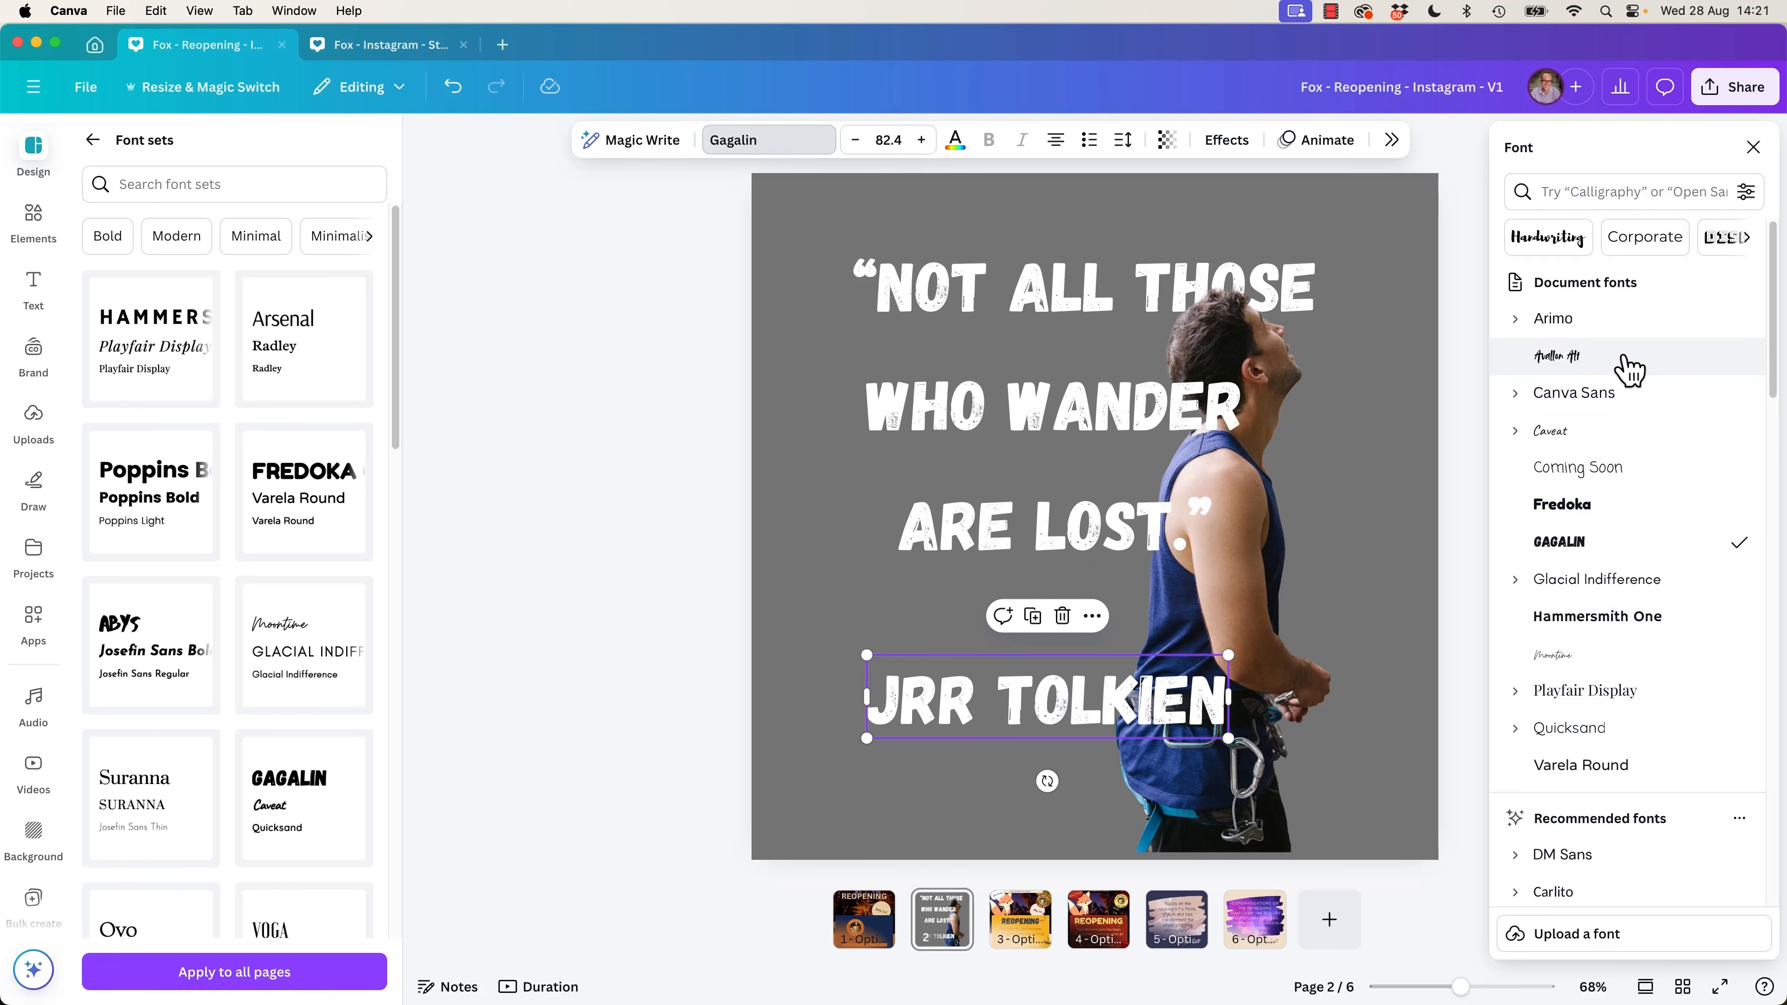
left_click(1625, 357)
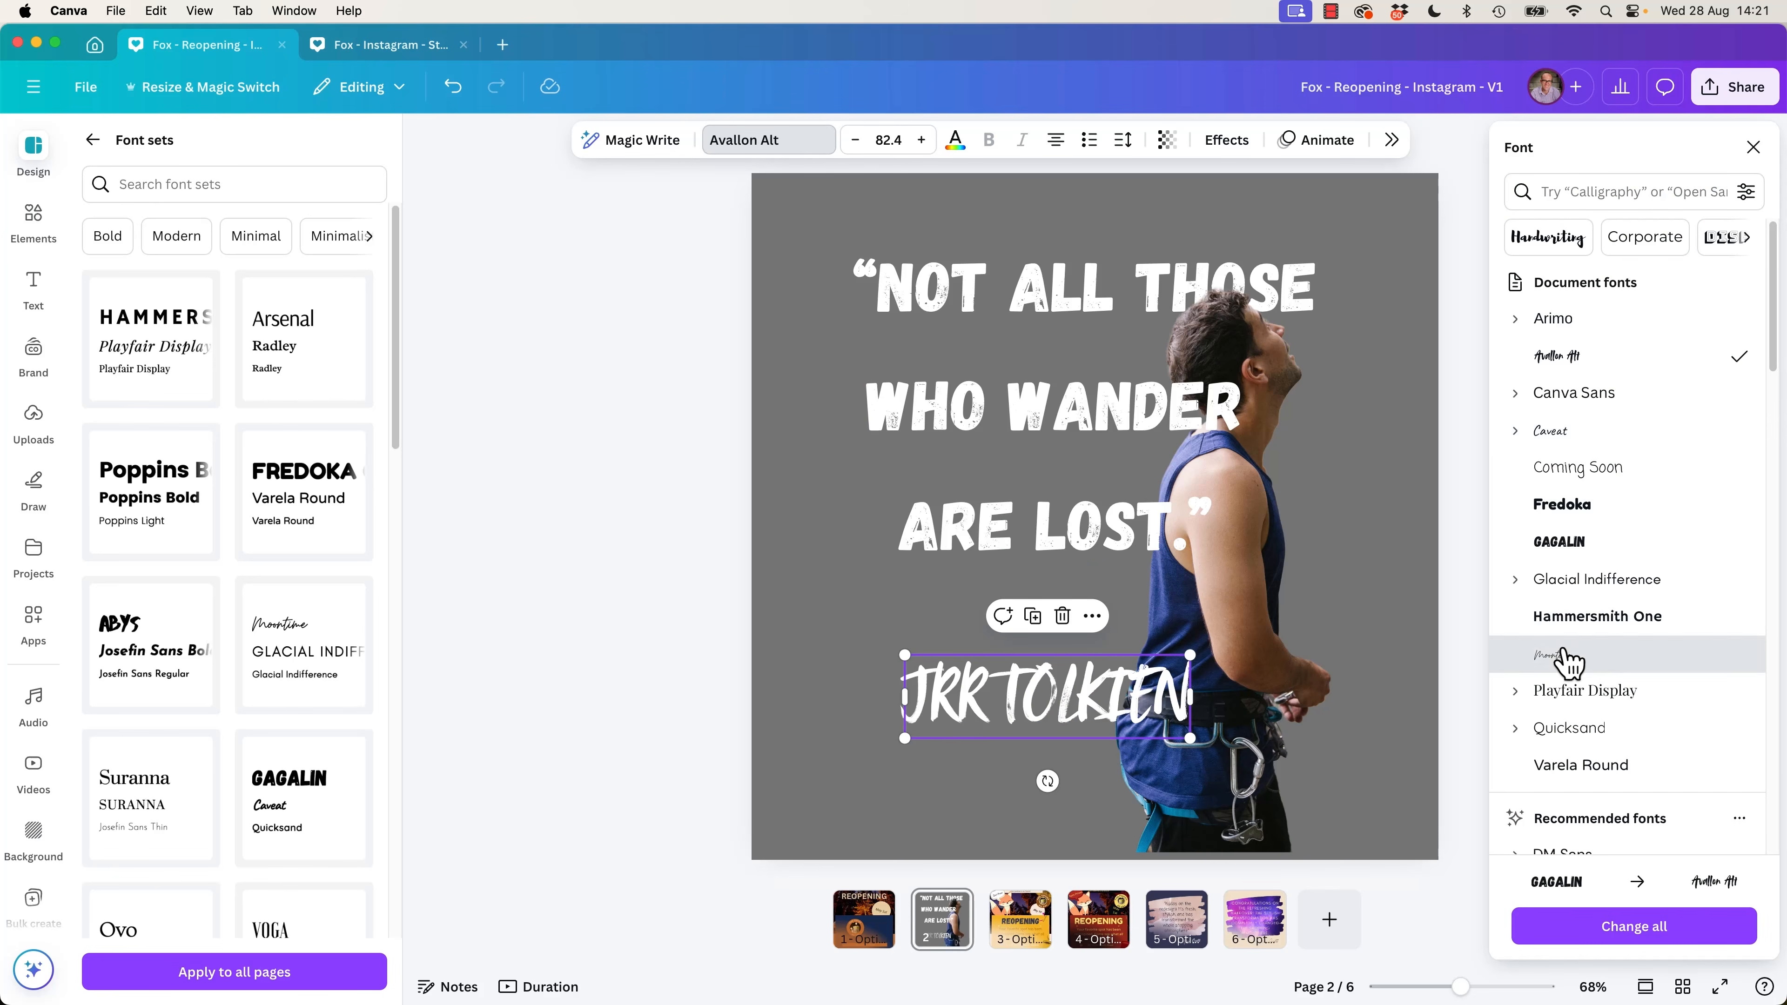
left_click(1596, 661)
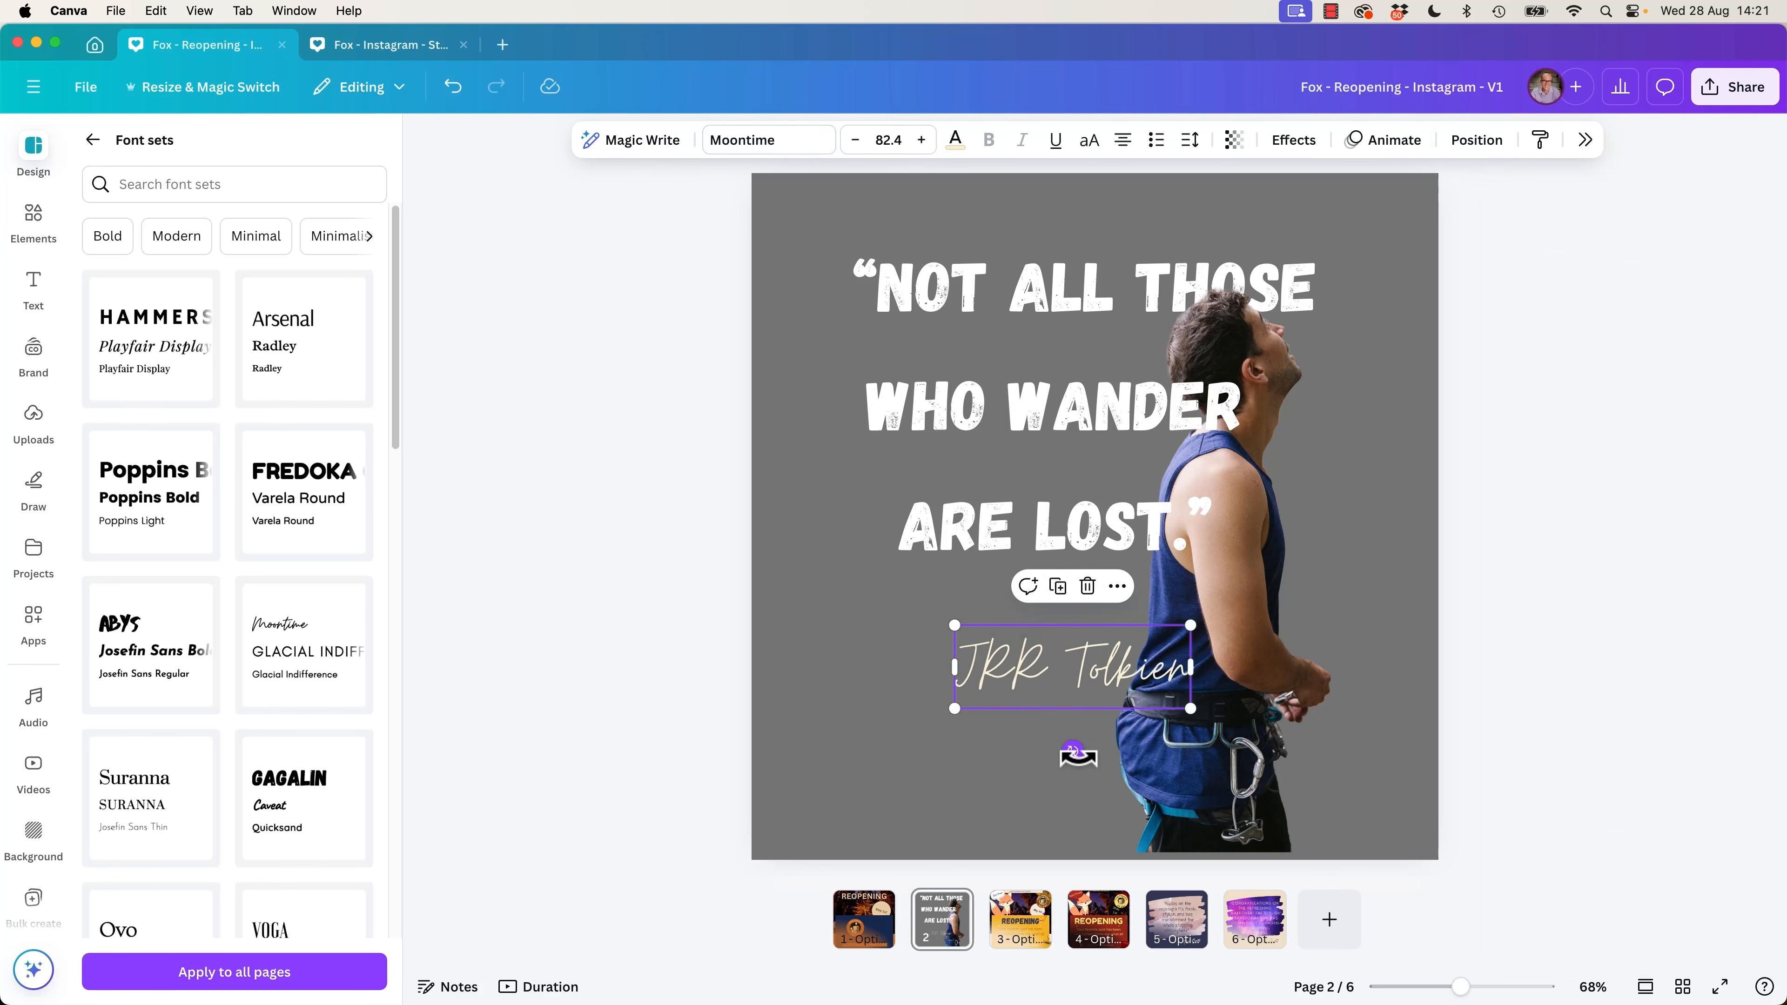
left_click_drag(1075, 755, 1093, 753)
left_click_drag(1113, 664, 1157, 636)
Move the "WHO WANDER" and "ARE LOST.”" lines up so they stack closely under the first quote line.
left_click(1003, 424)
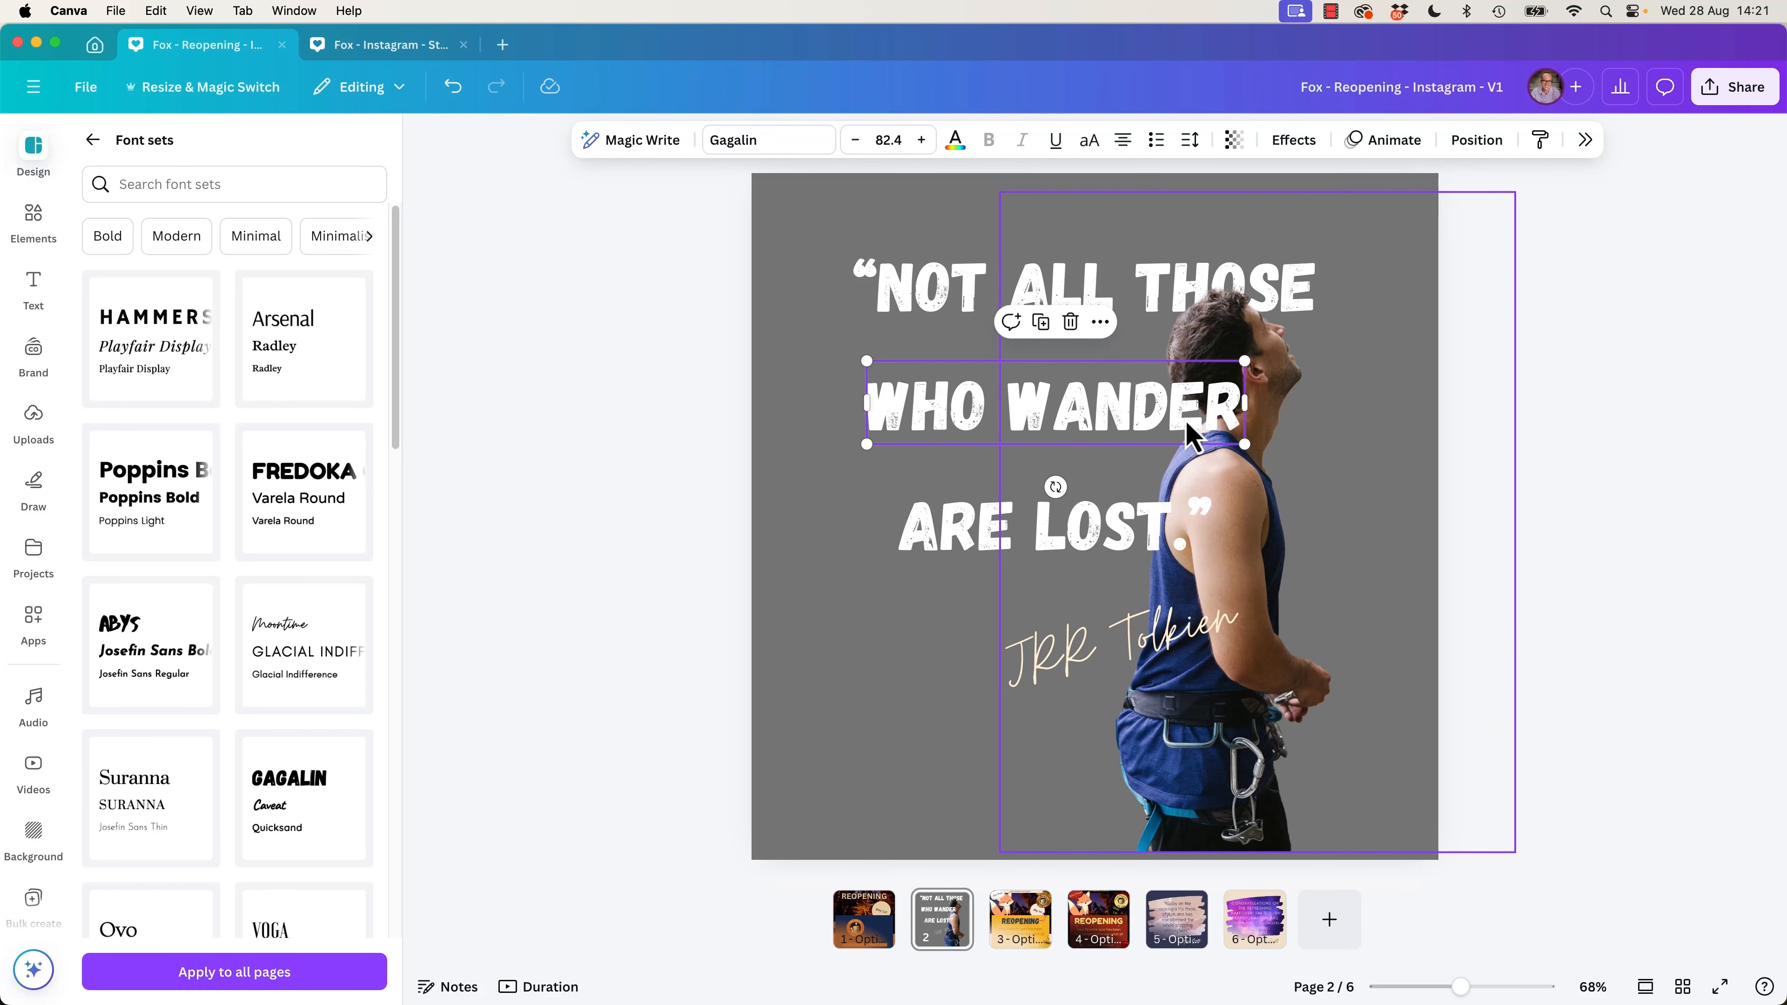
left_click_drag(1188, 433, 1114, 367)
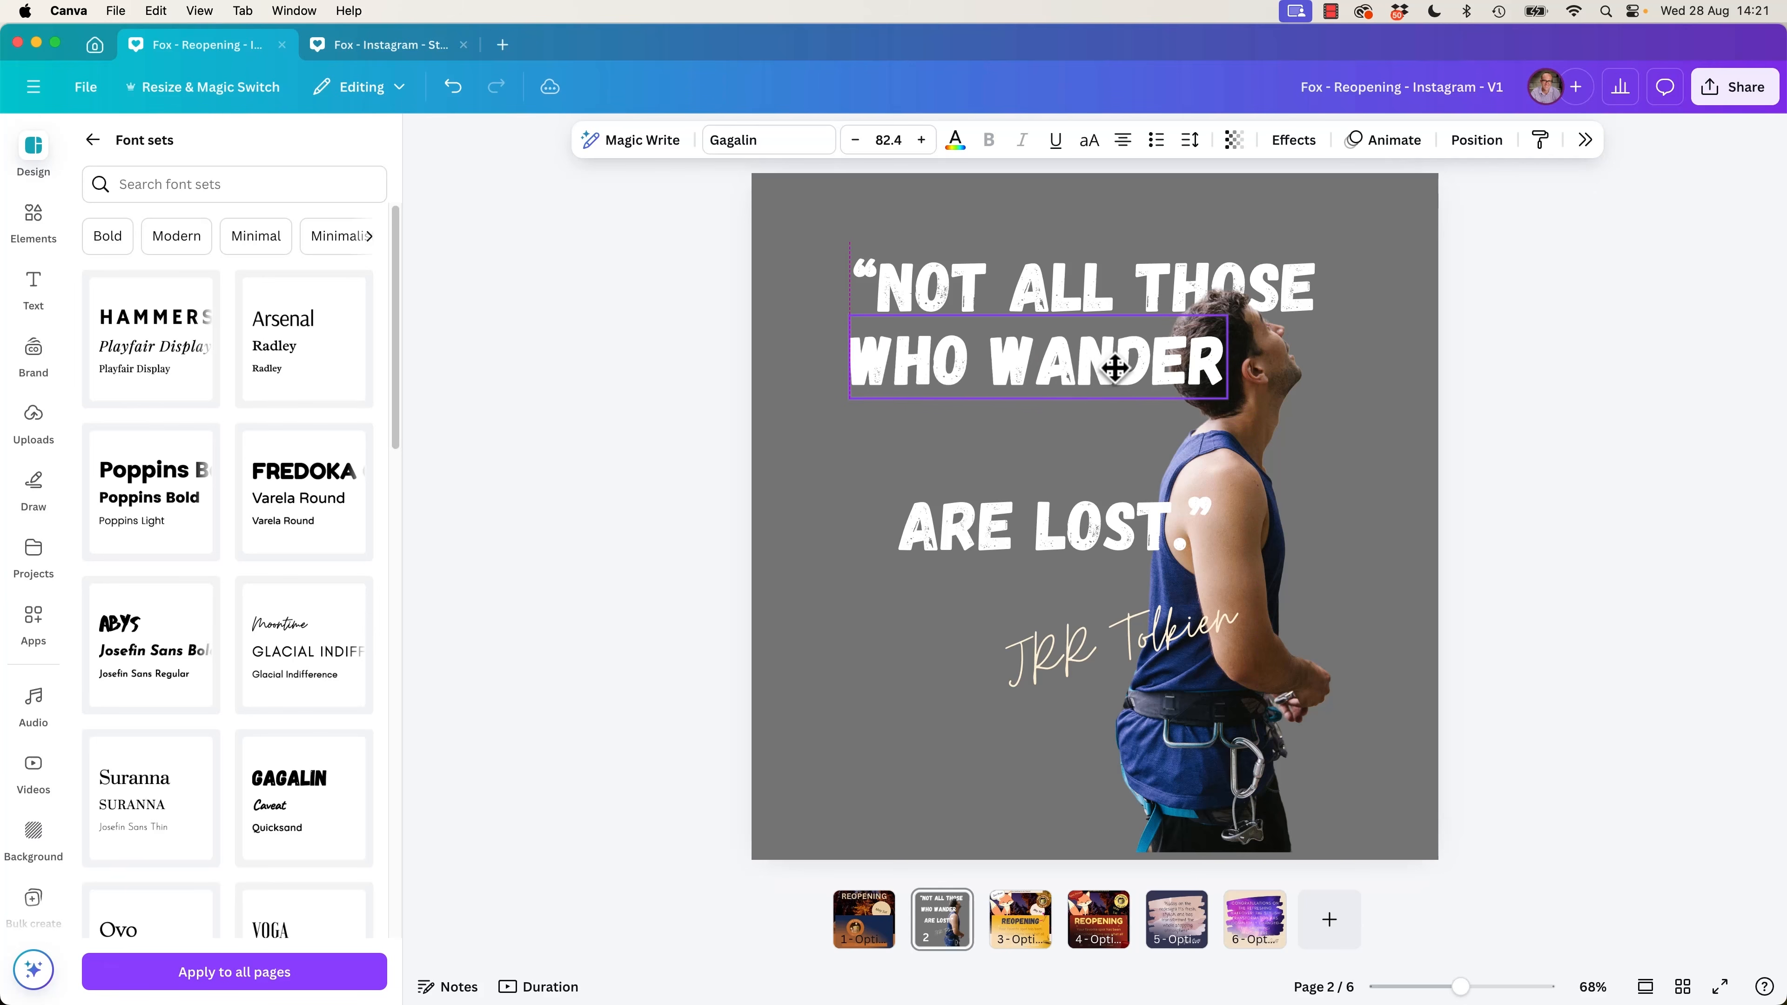
left_click_drag(1058, 525, 1081, 435)
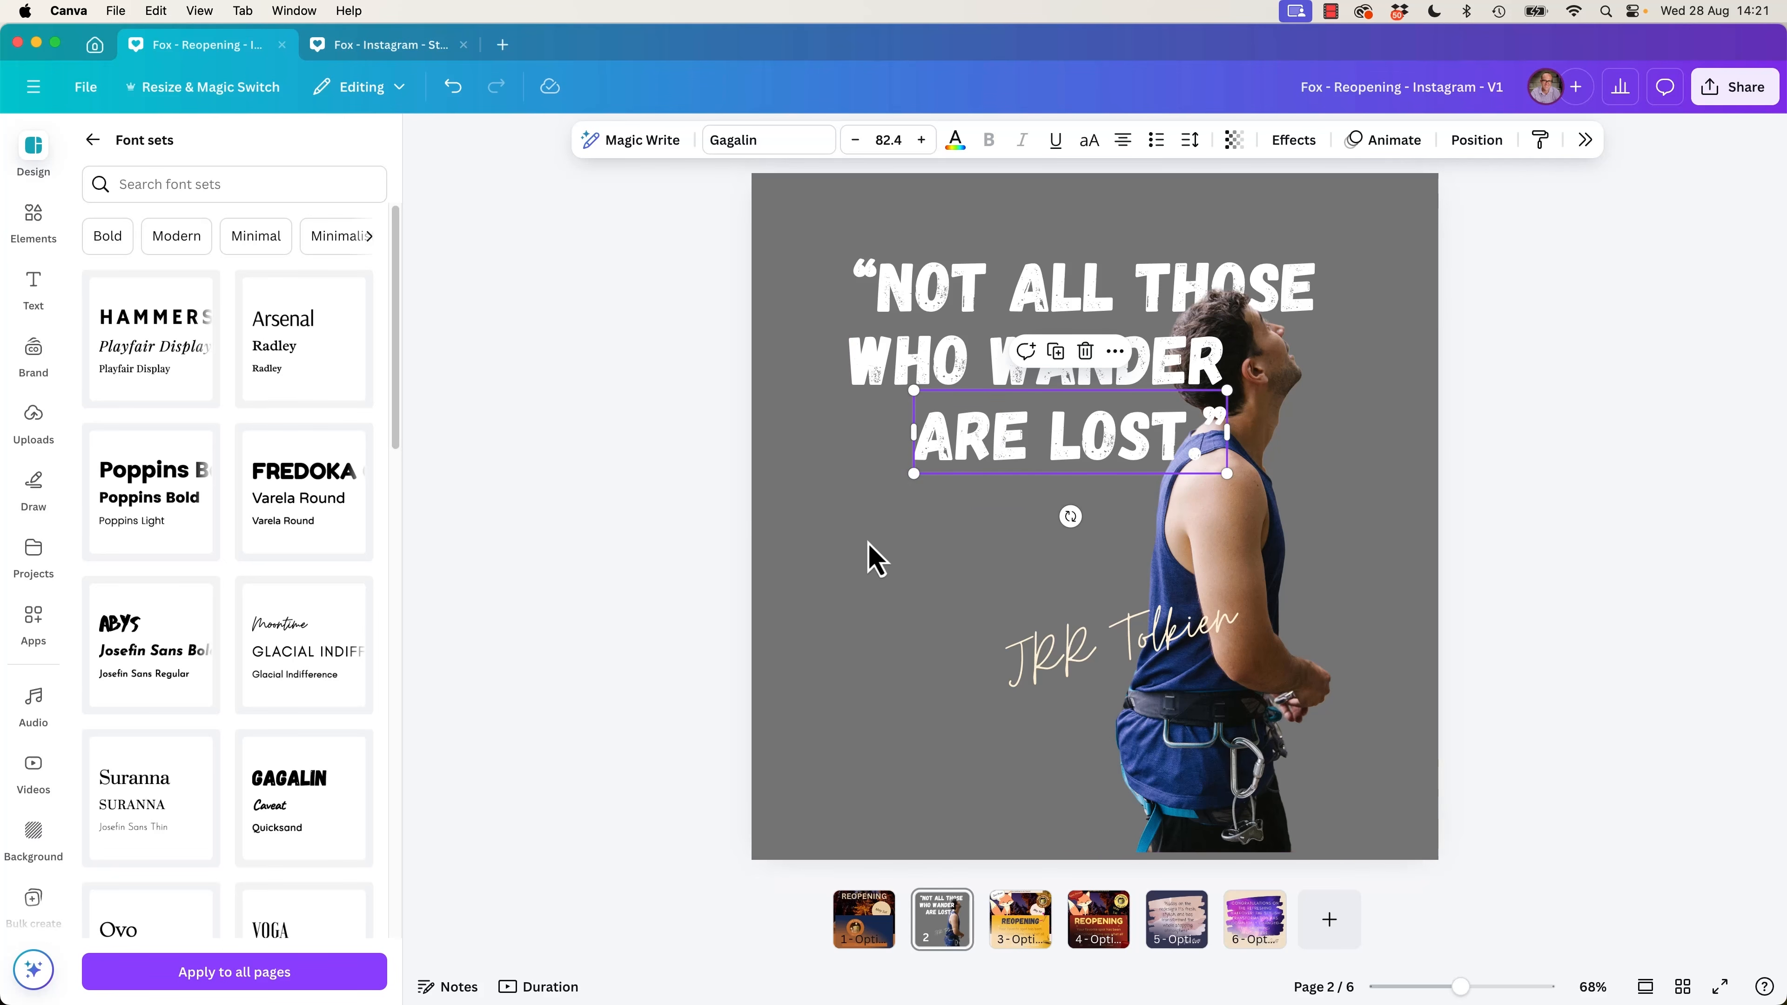
Enlarge the "ARE LOST.”" line to size 109 under the other lines and send it behind the climber.
left_click_drag(913, 475, 815, 519)
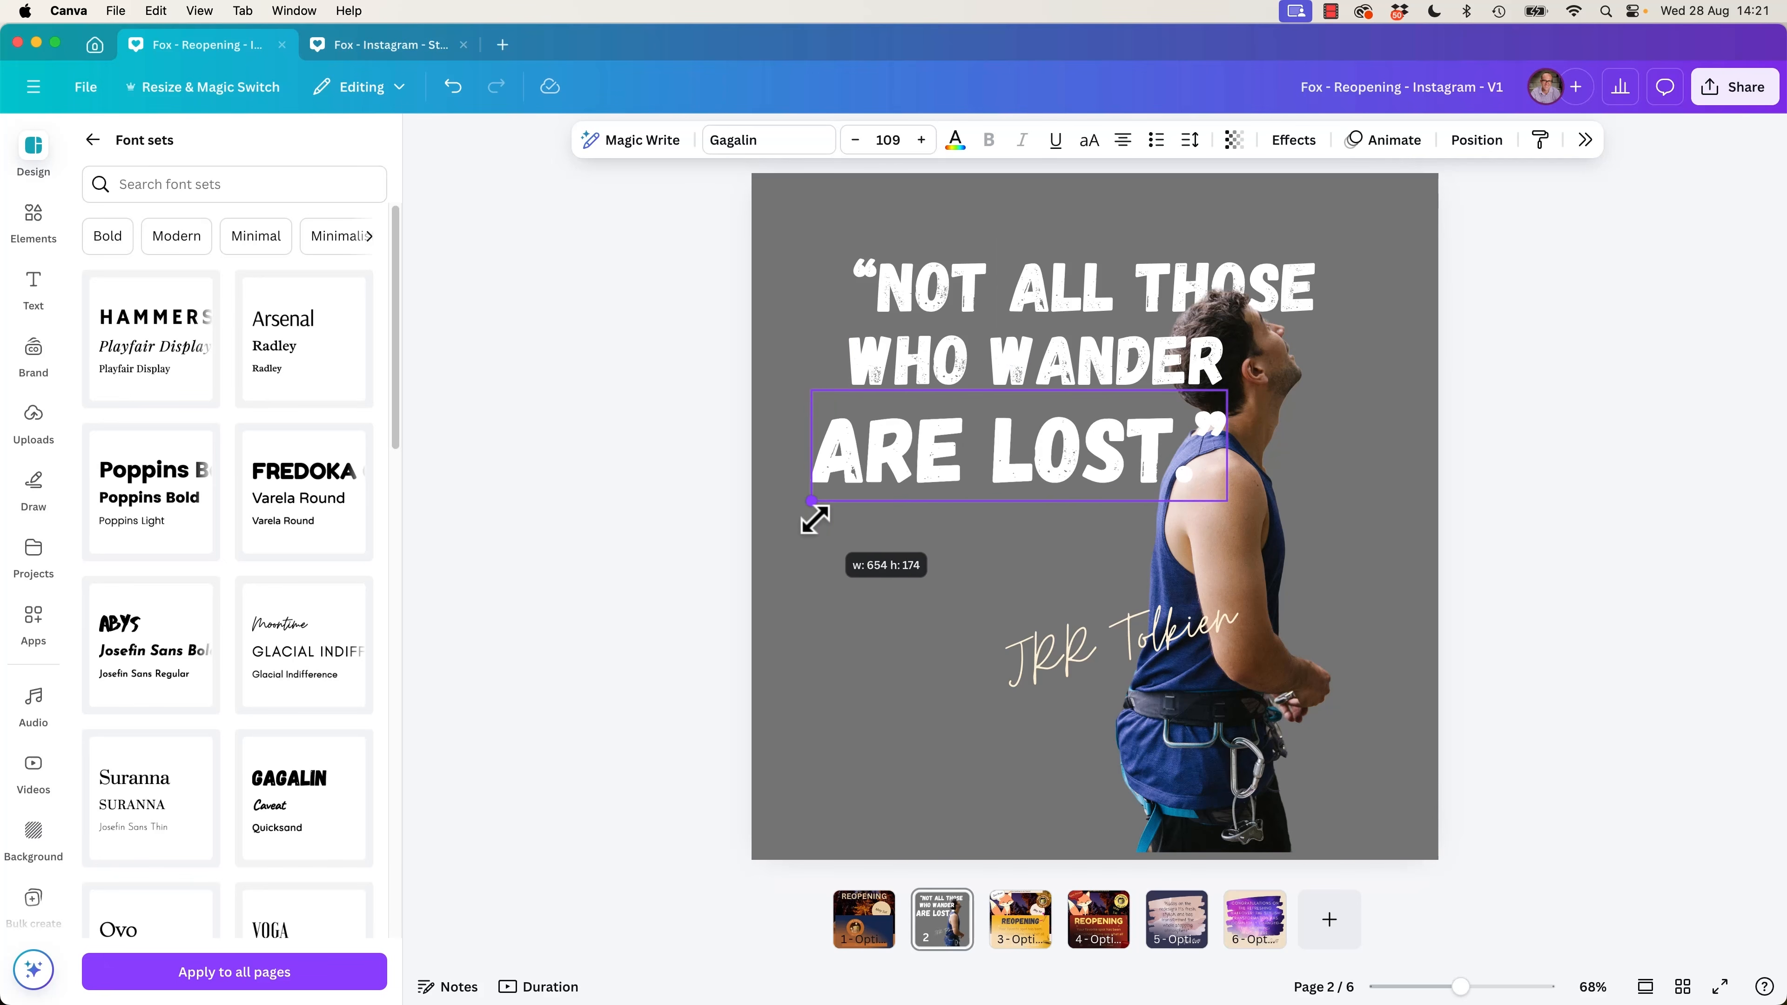
mouse_move(1069, 433)
left_mouse_down()
mouse_move(1098, 425)
mouse_move(1062, 428)
left_mouse_up()
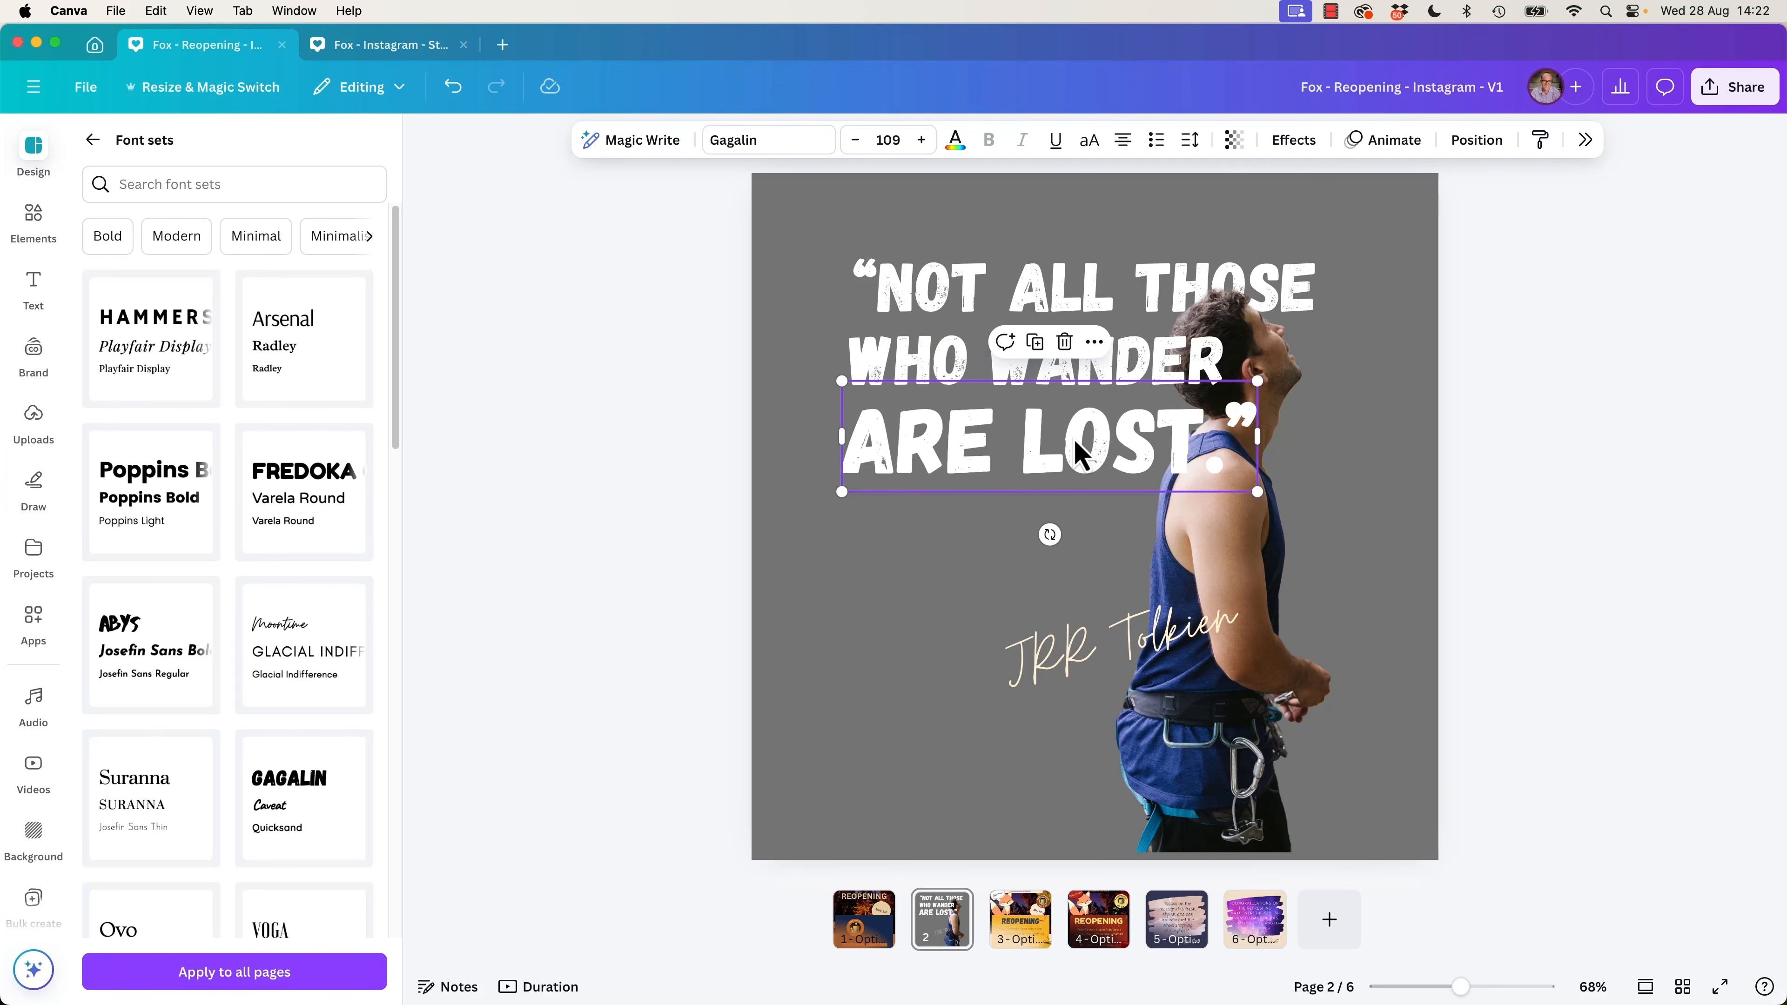
key("super+bracketleft")
left_click(1648, 549)
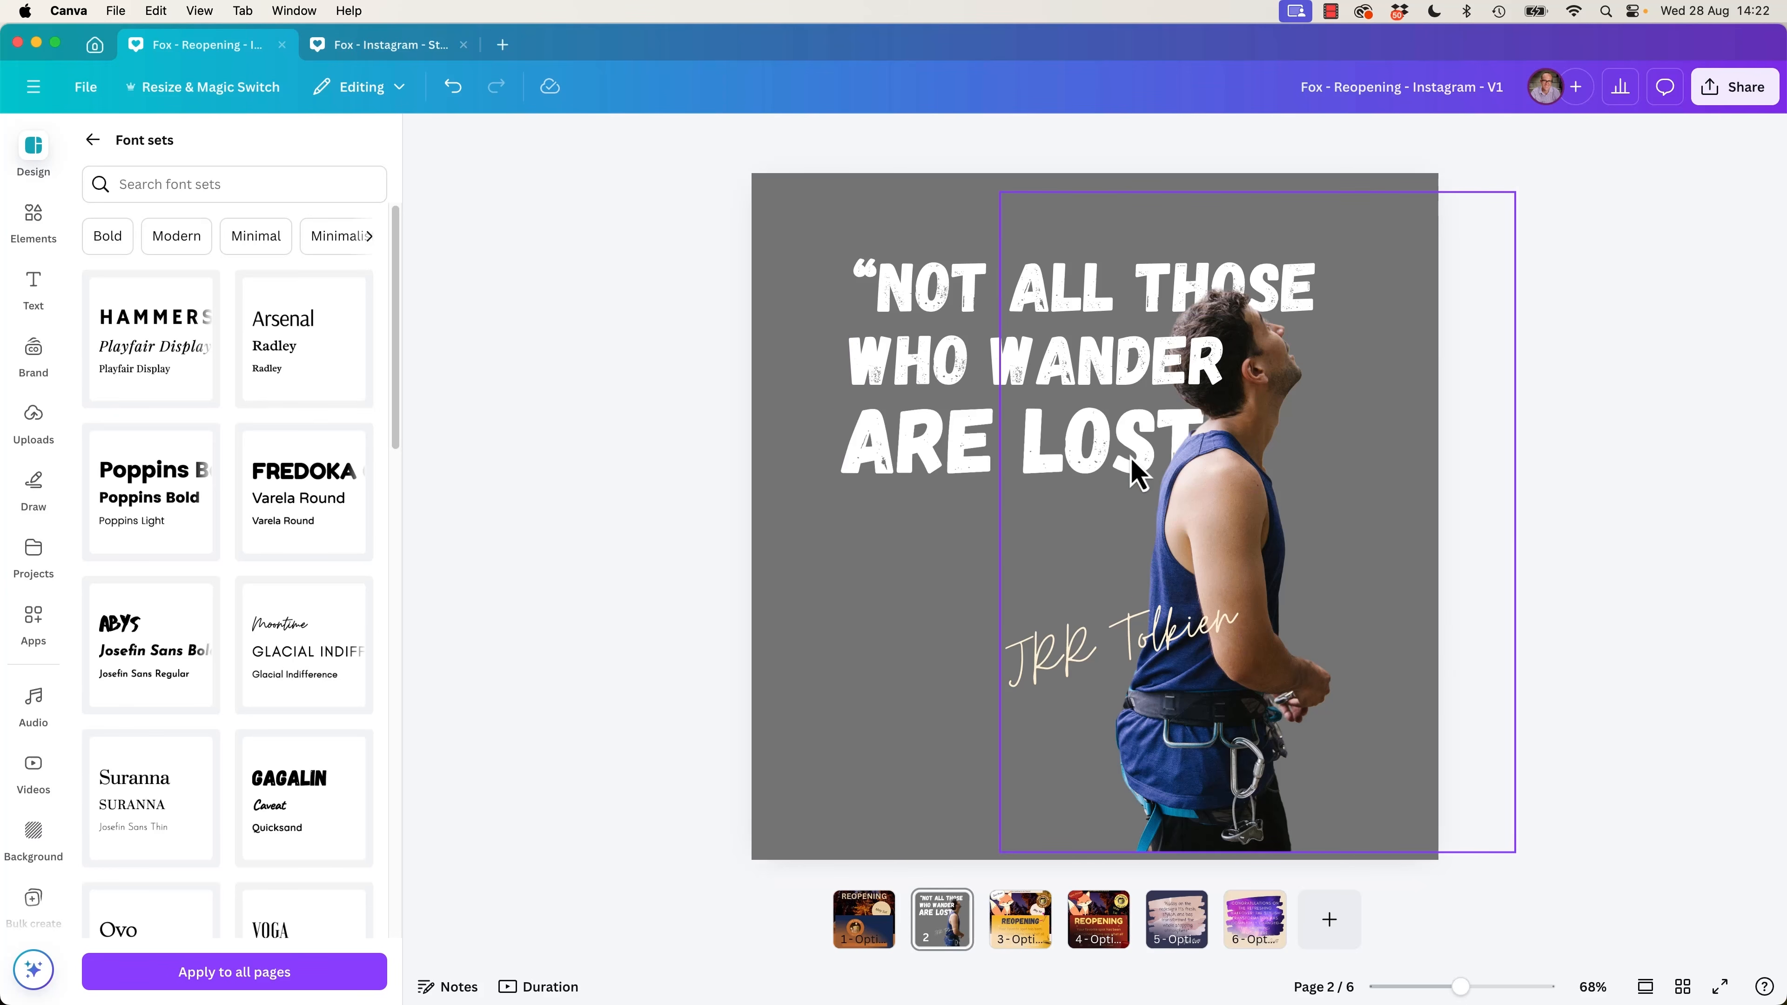
Shrink the "WHO WANDER" line to size 63.1 and fit it between the other two quote lines beside the climber's head.
left_click(1119, 466)
left_click(985, 436)
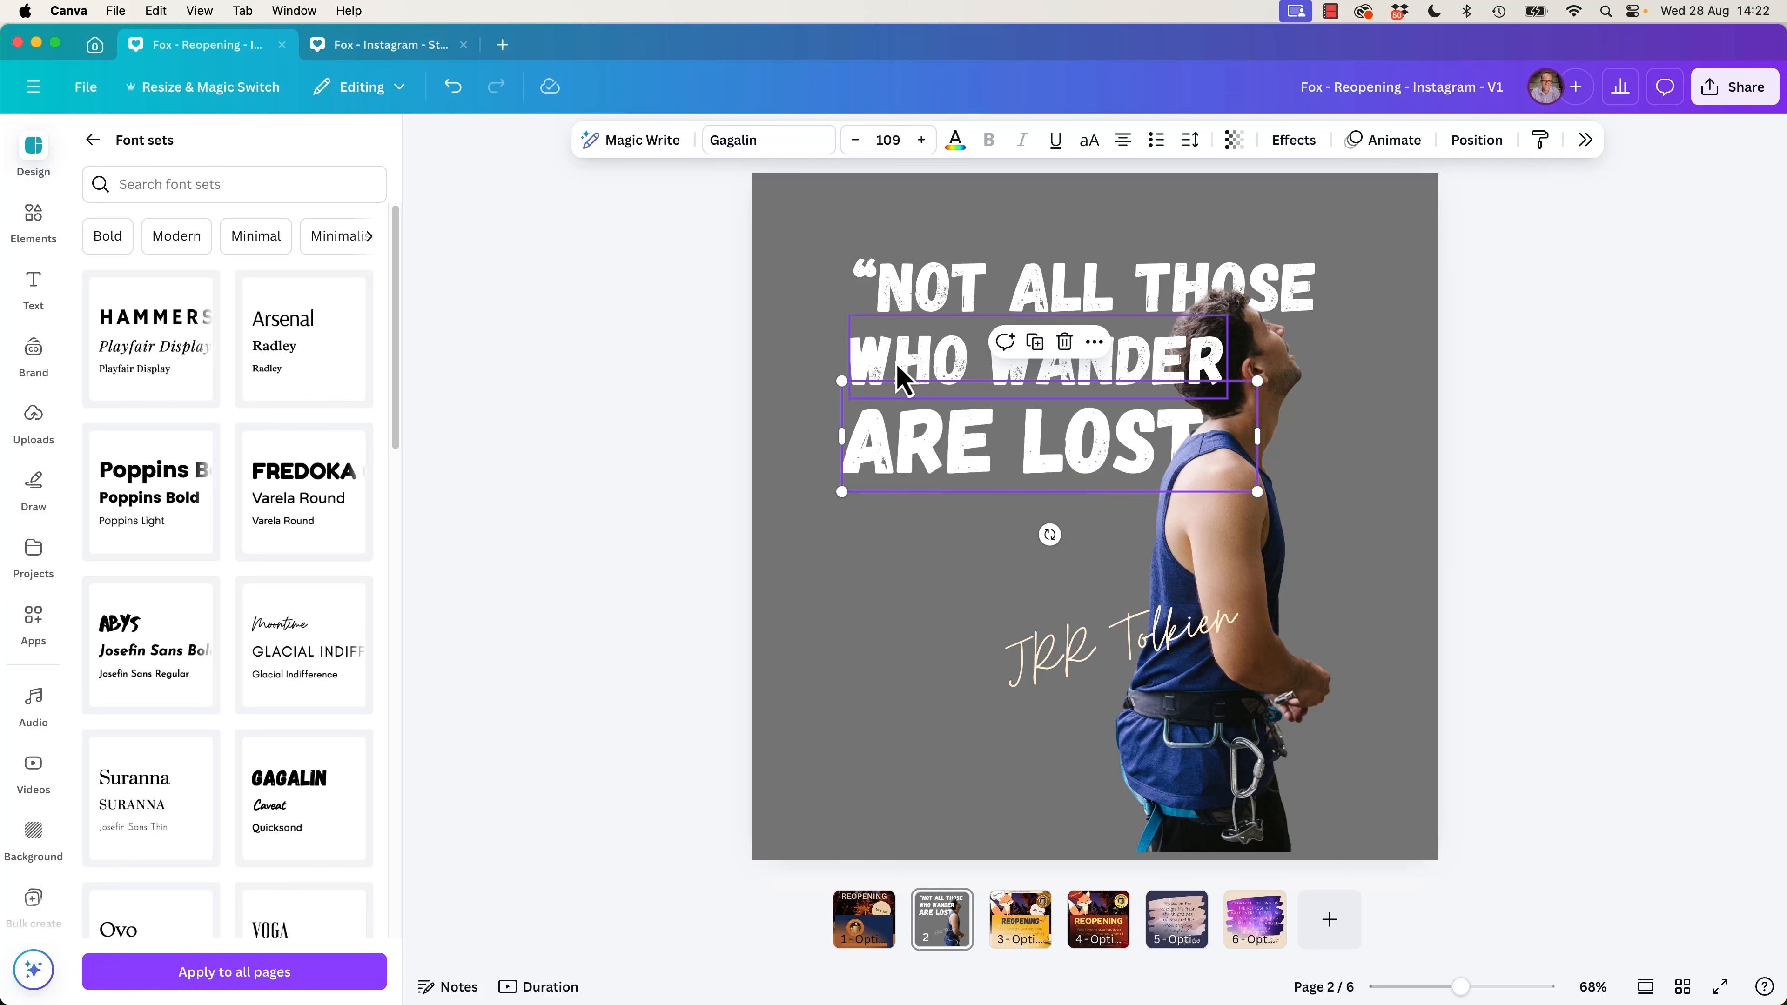
left_click(901, 375)
left_click_drag(846, 315, 940, 336)
left_click_drag(1103, 363, 1085, 351)
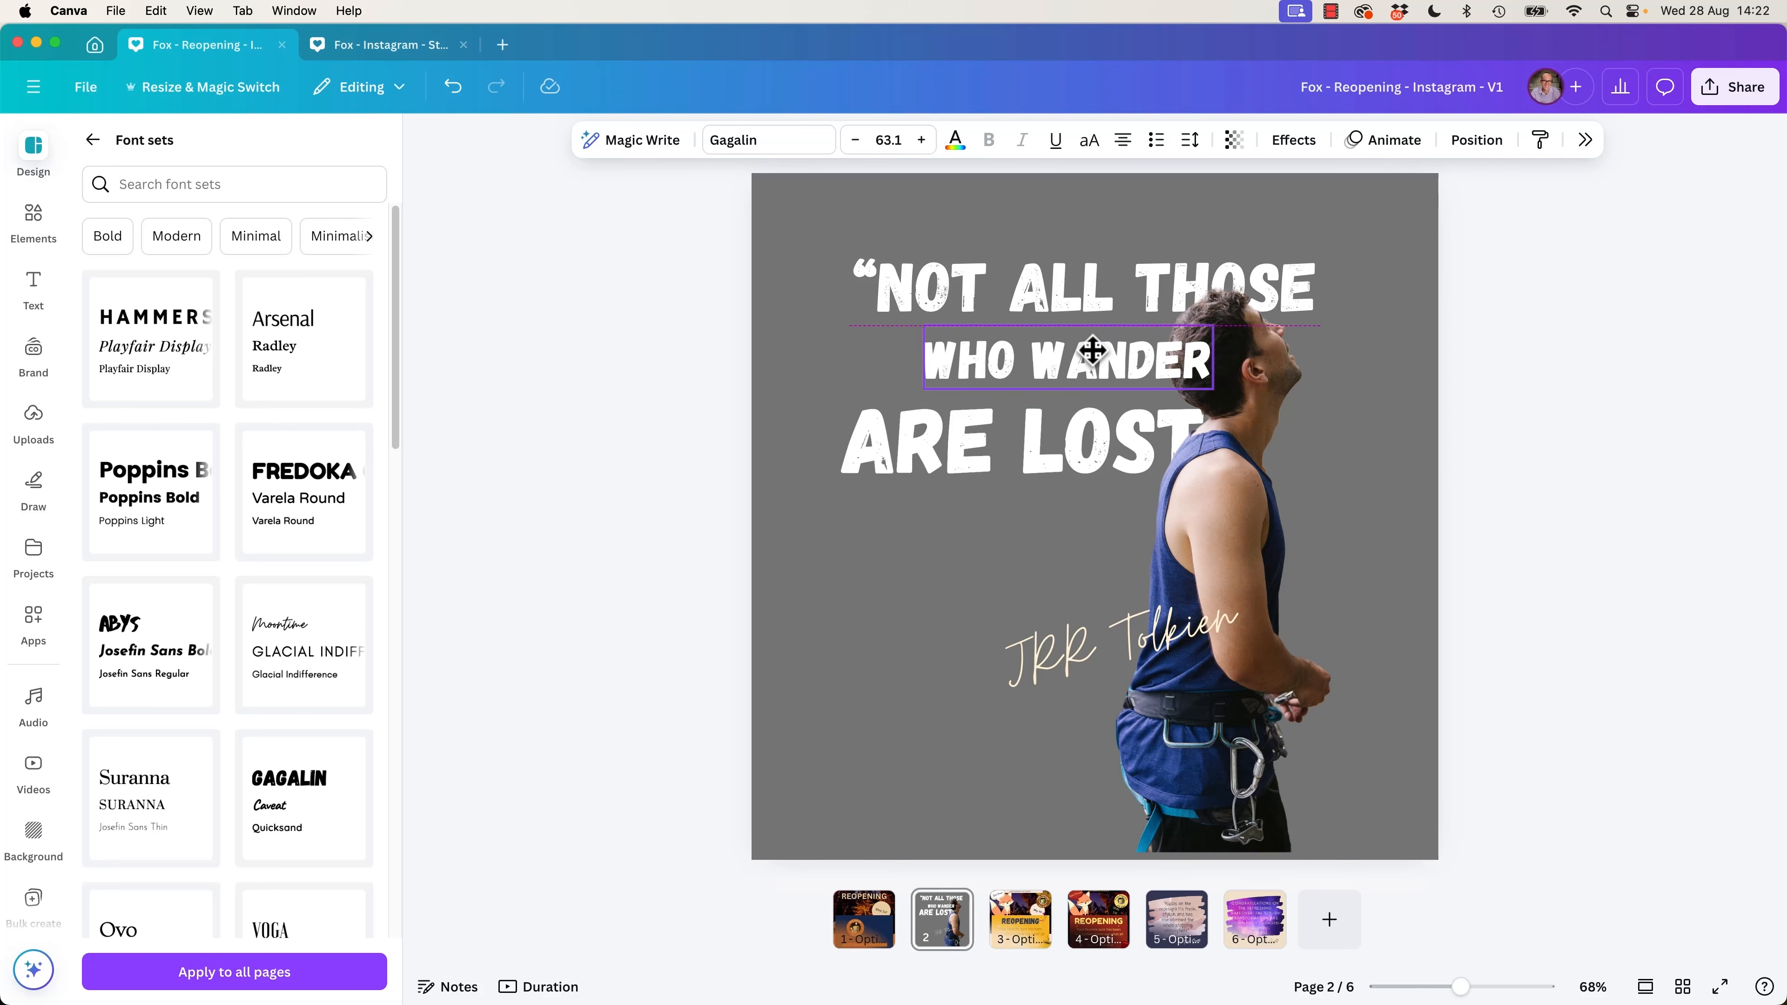
left_click(1651, 325)
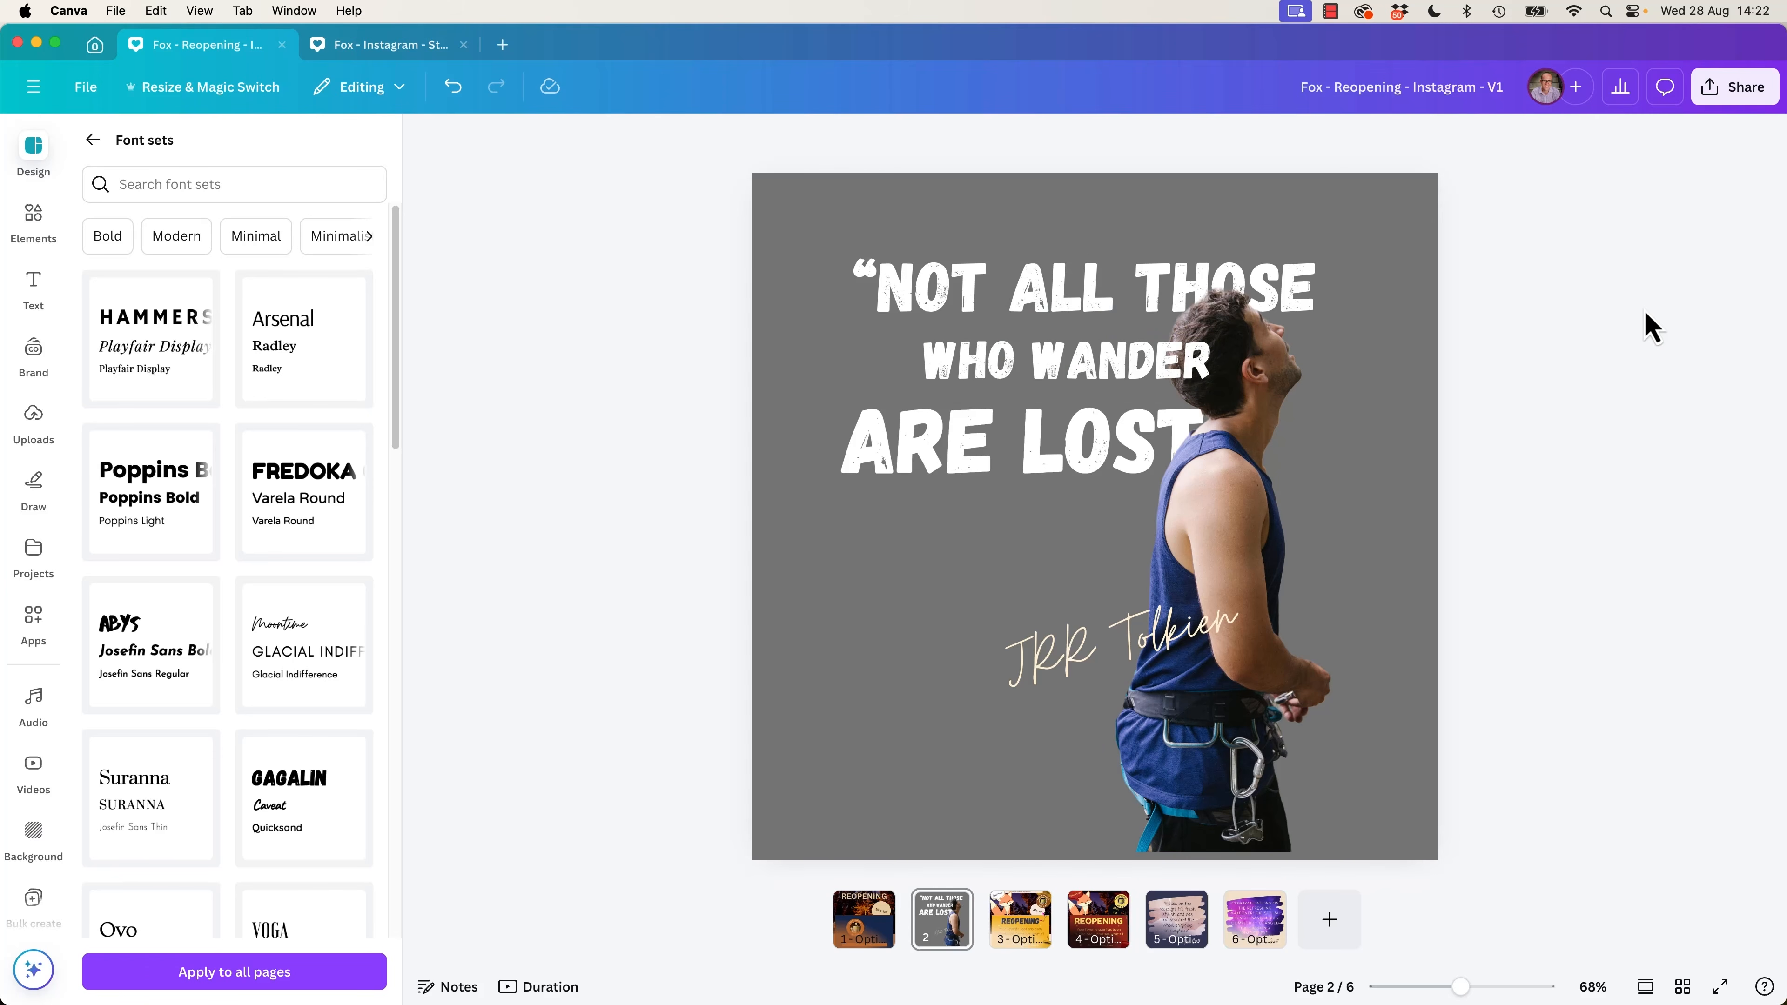
Nudge the climber down to the page's bottom edge, and slightly enlarge the three quote lines together.
left_click_drag(1268, 632, 1270, 638)
left_click(1668, 562)
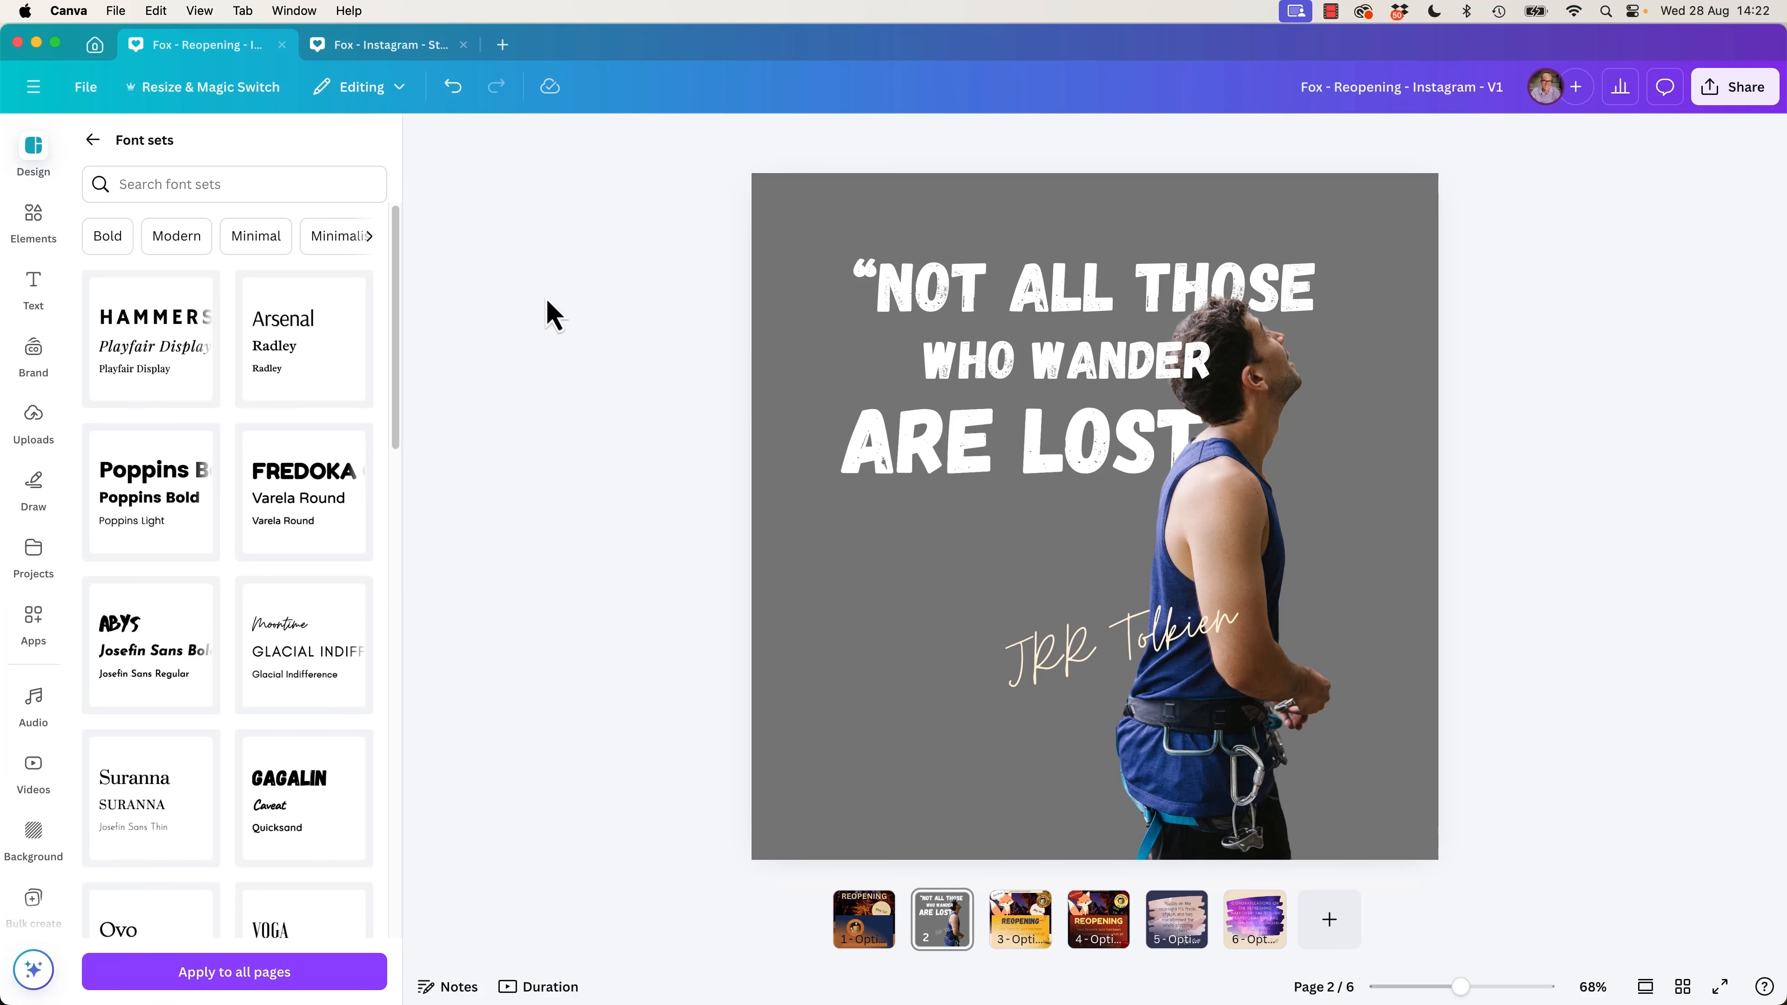
left_click_drag(567, 271, 982, 486)
left_click_drag(841, 492, 821, 506)
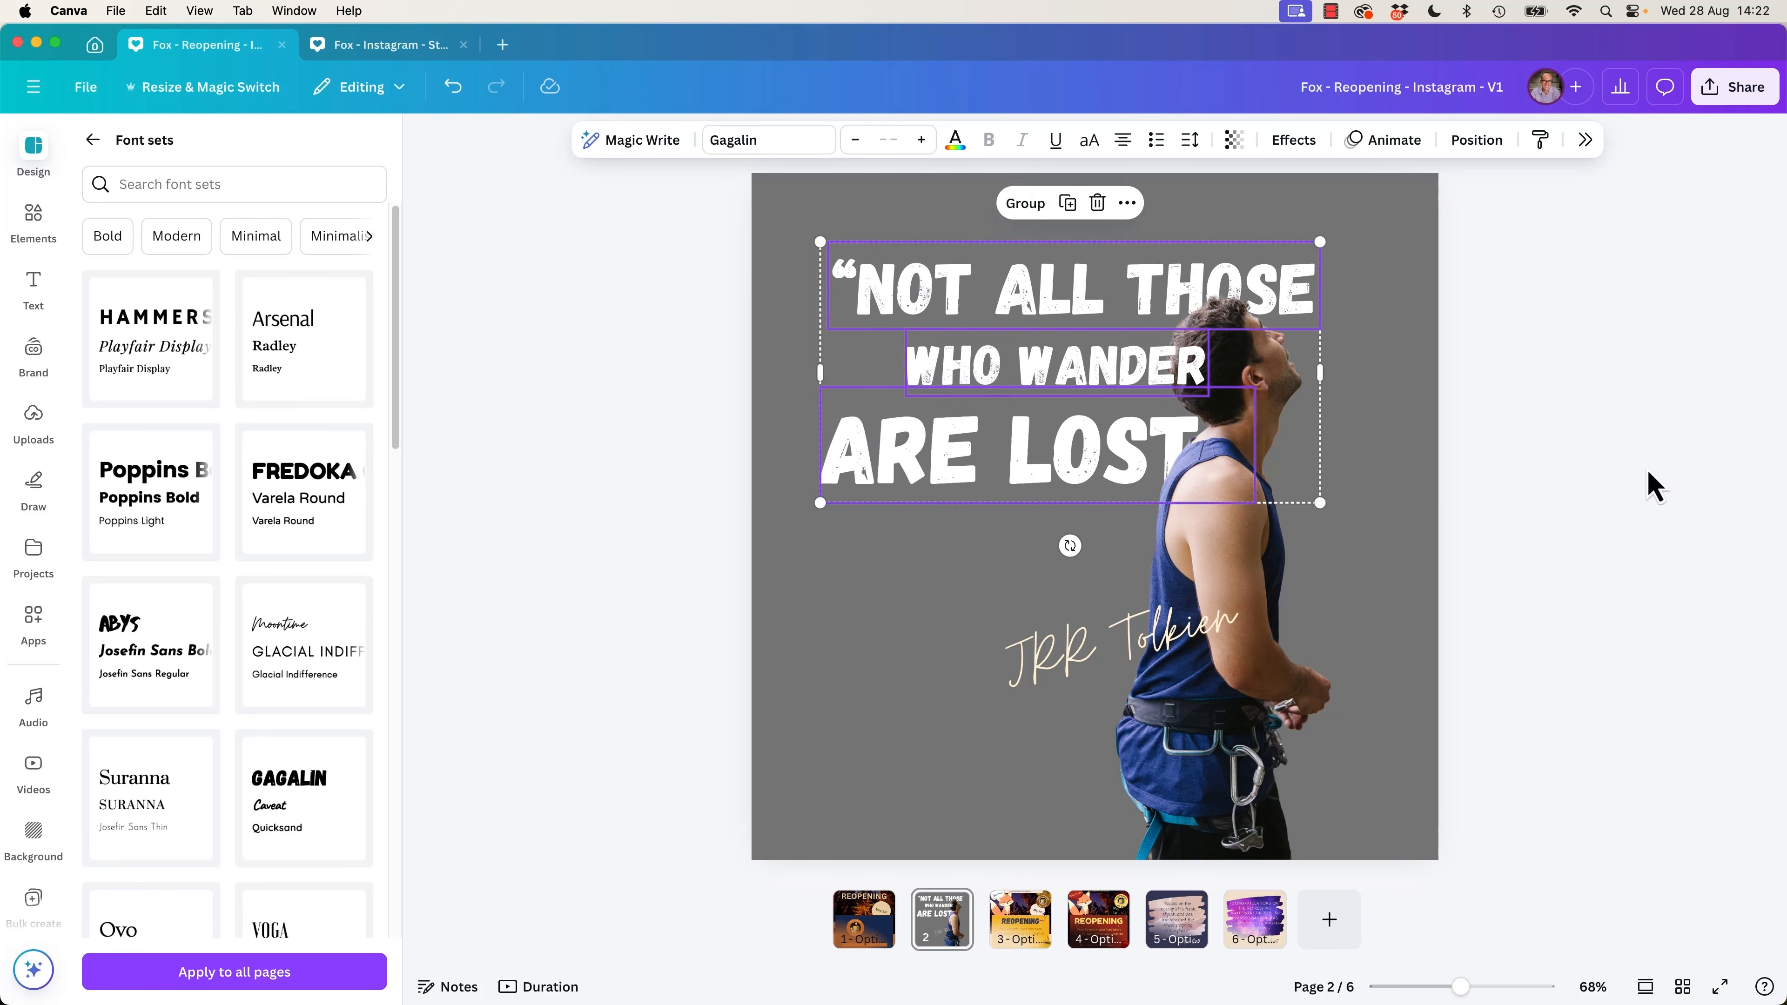
left_click(1617, 493)
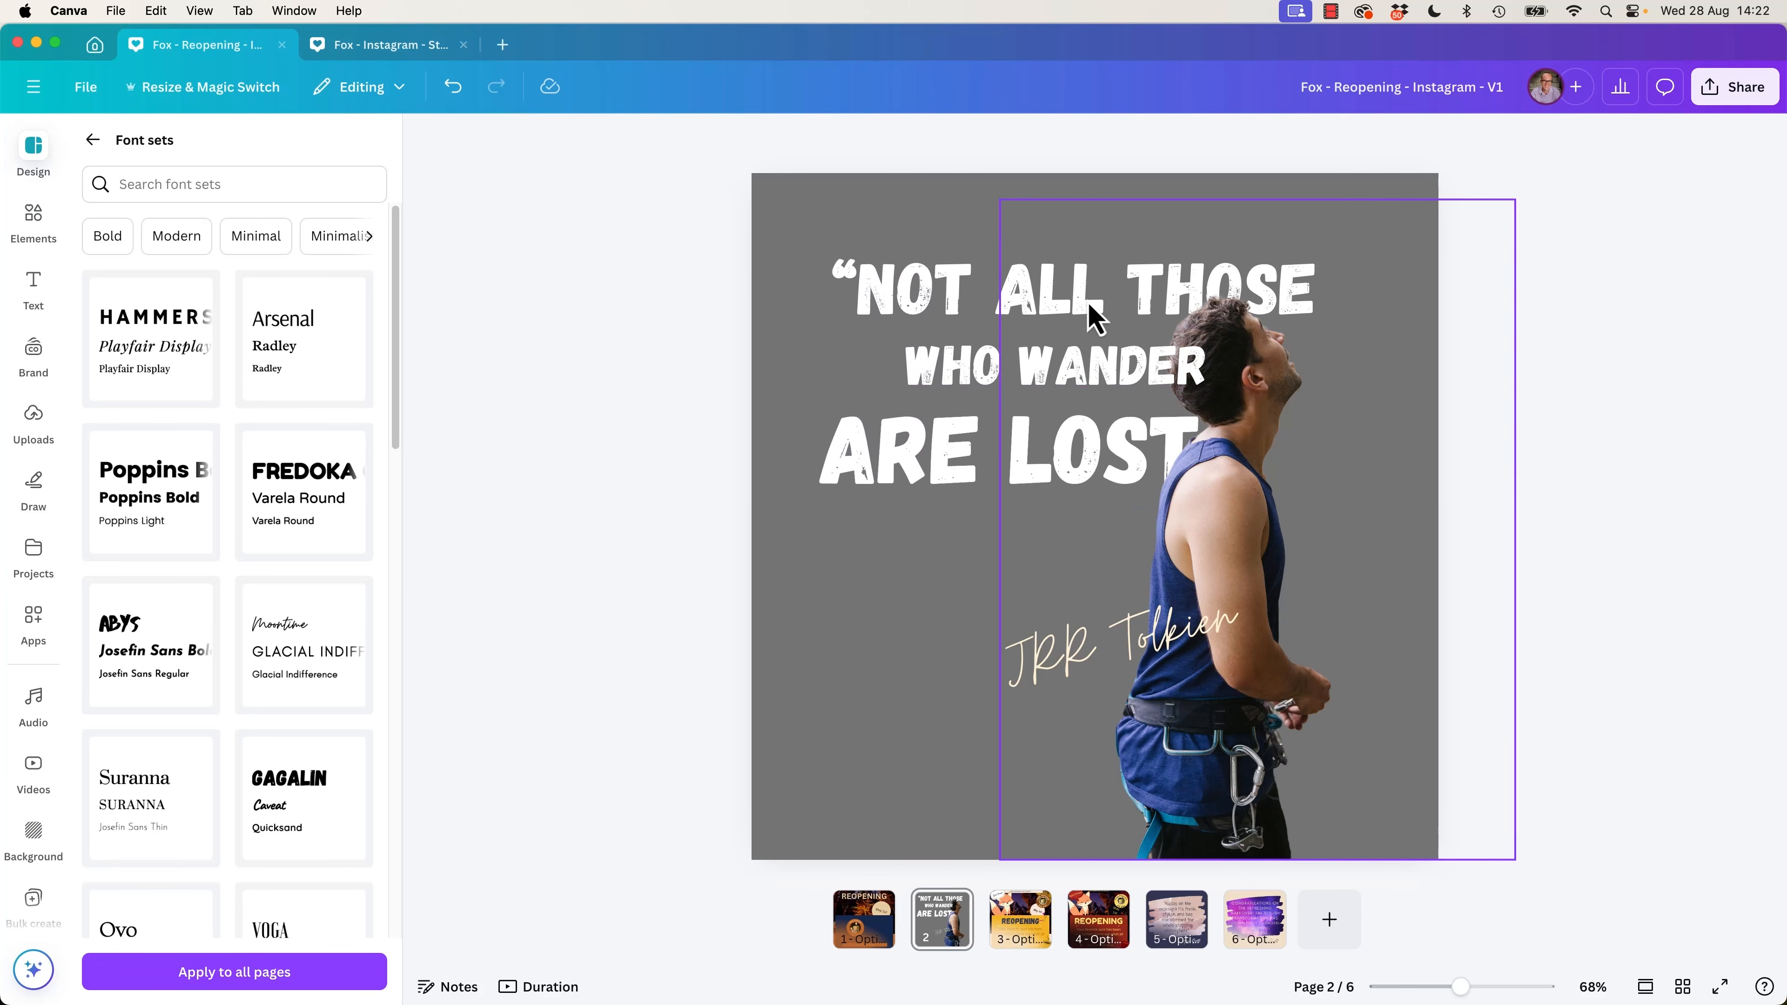
Switch to the Fox - Instagram - Store Re-opening V1 design and examine the quote layouts on pages 4 to 9.
left_click(397, 48)
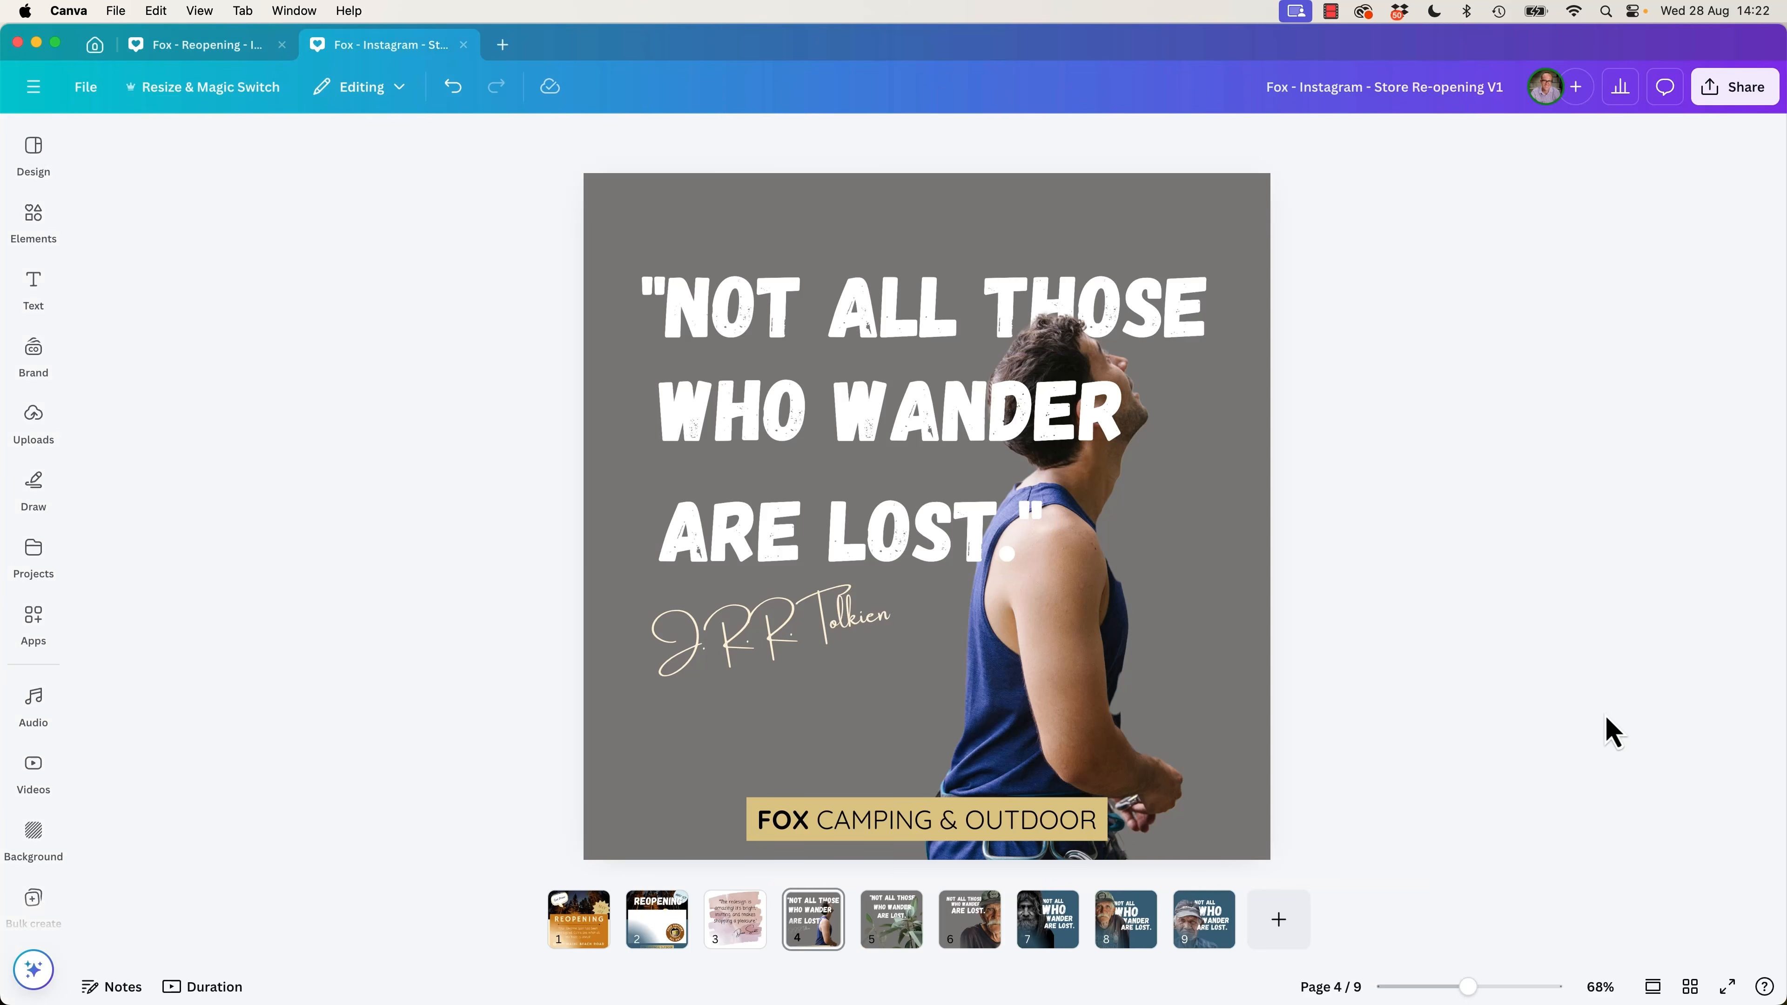
left_click(888, 947)
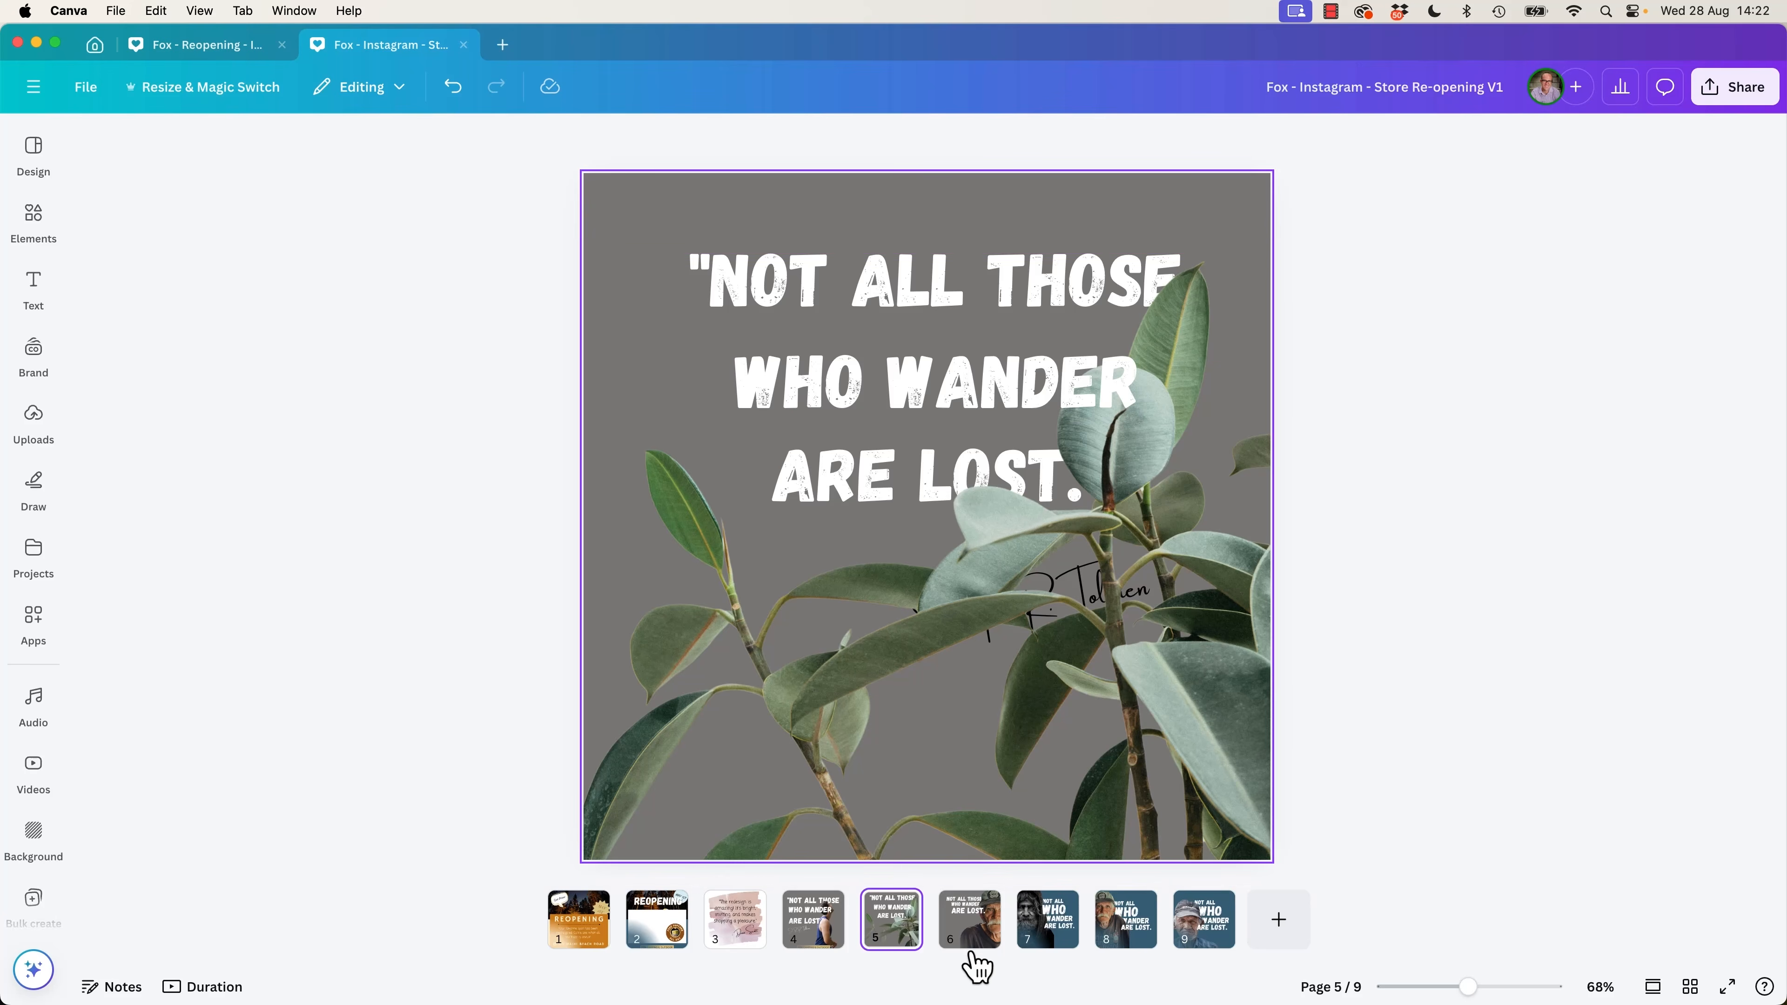
left_click(968, 936)
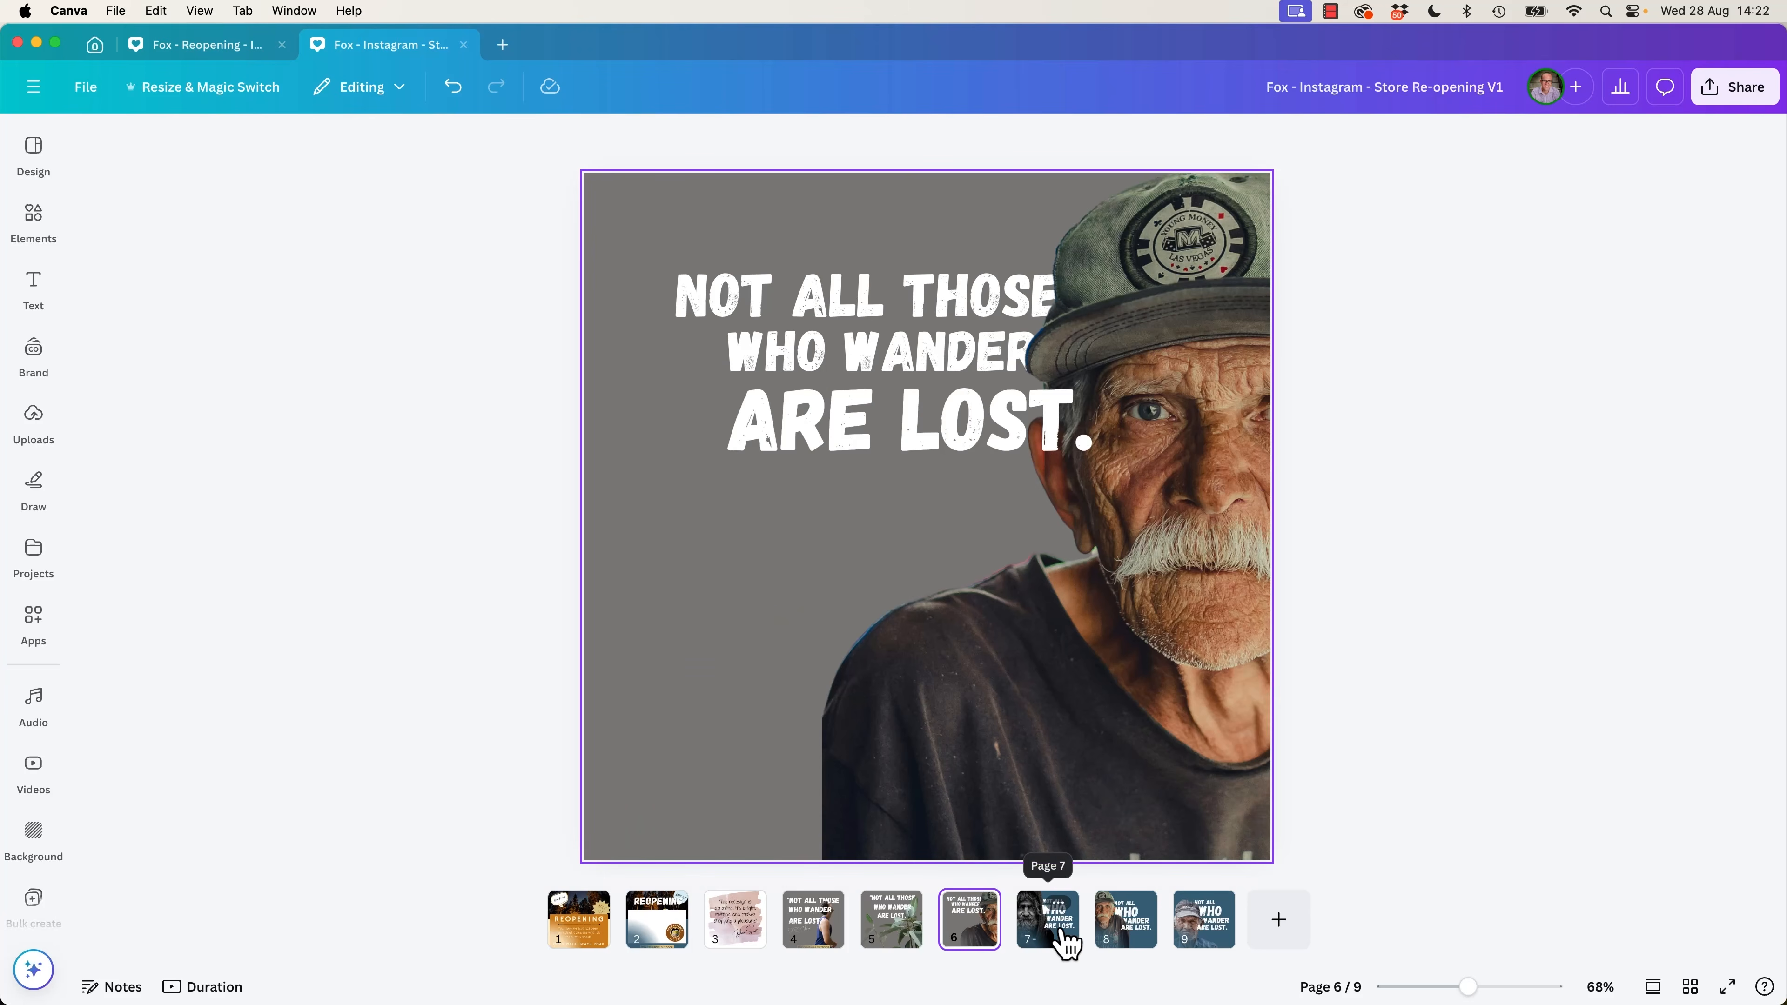
left_click(1068, 943)
left_click(1129, 942)
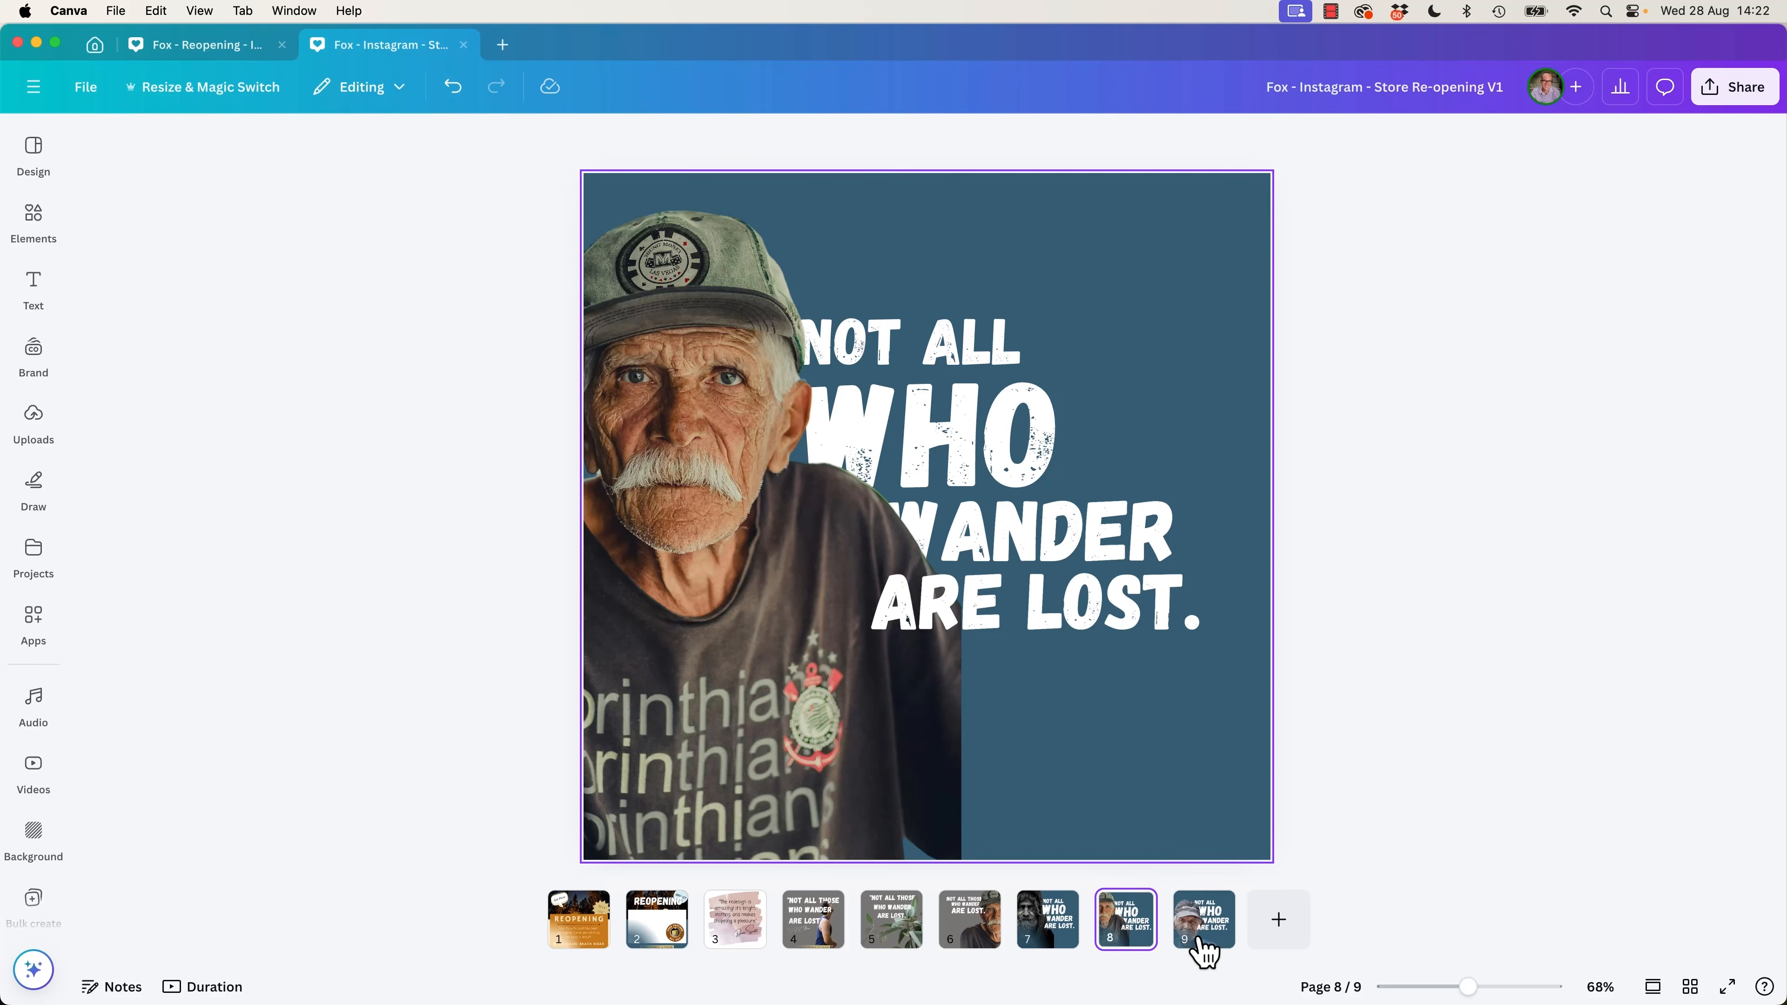
left_click(1207, 942)
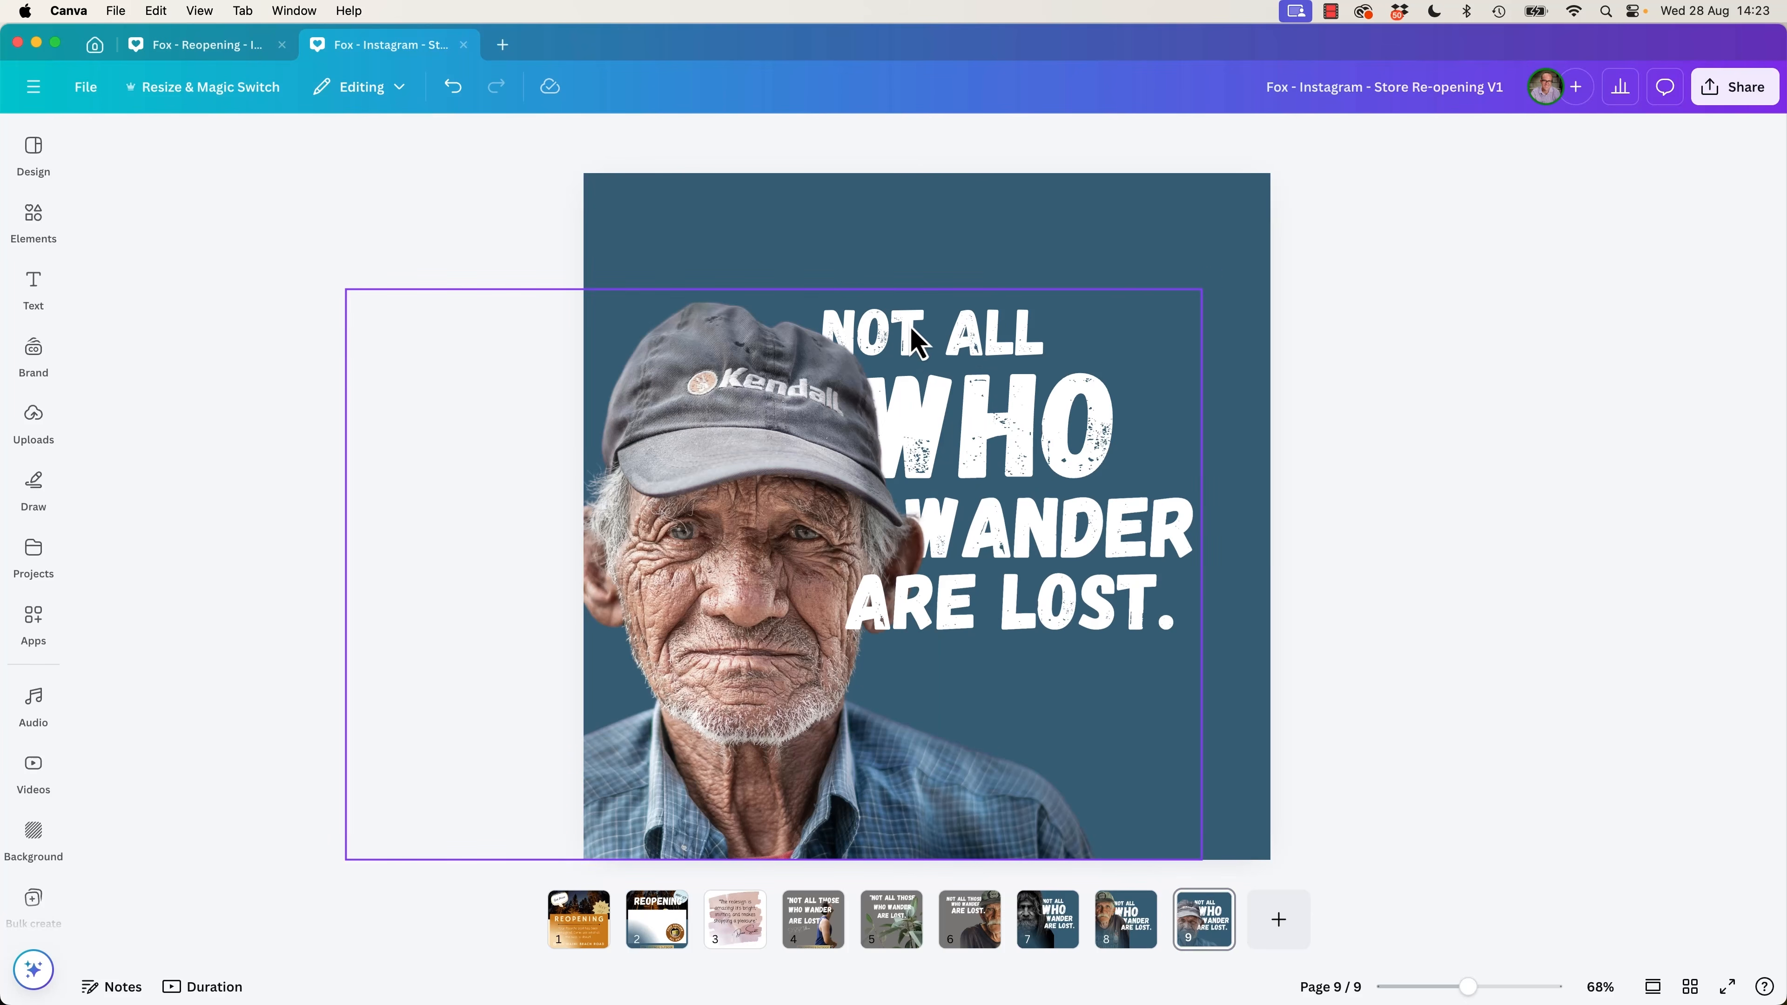
Try shifting the man's cutout and the word "WHO" on page 9, and undo both moves.
left_click(867, 348)
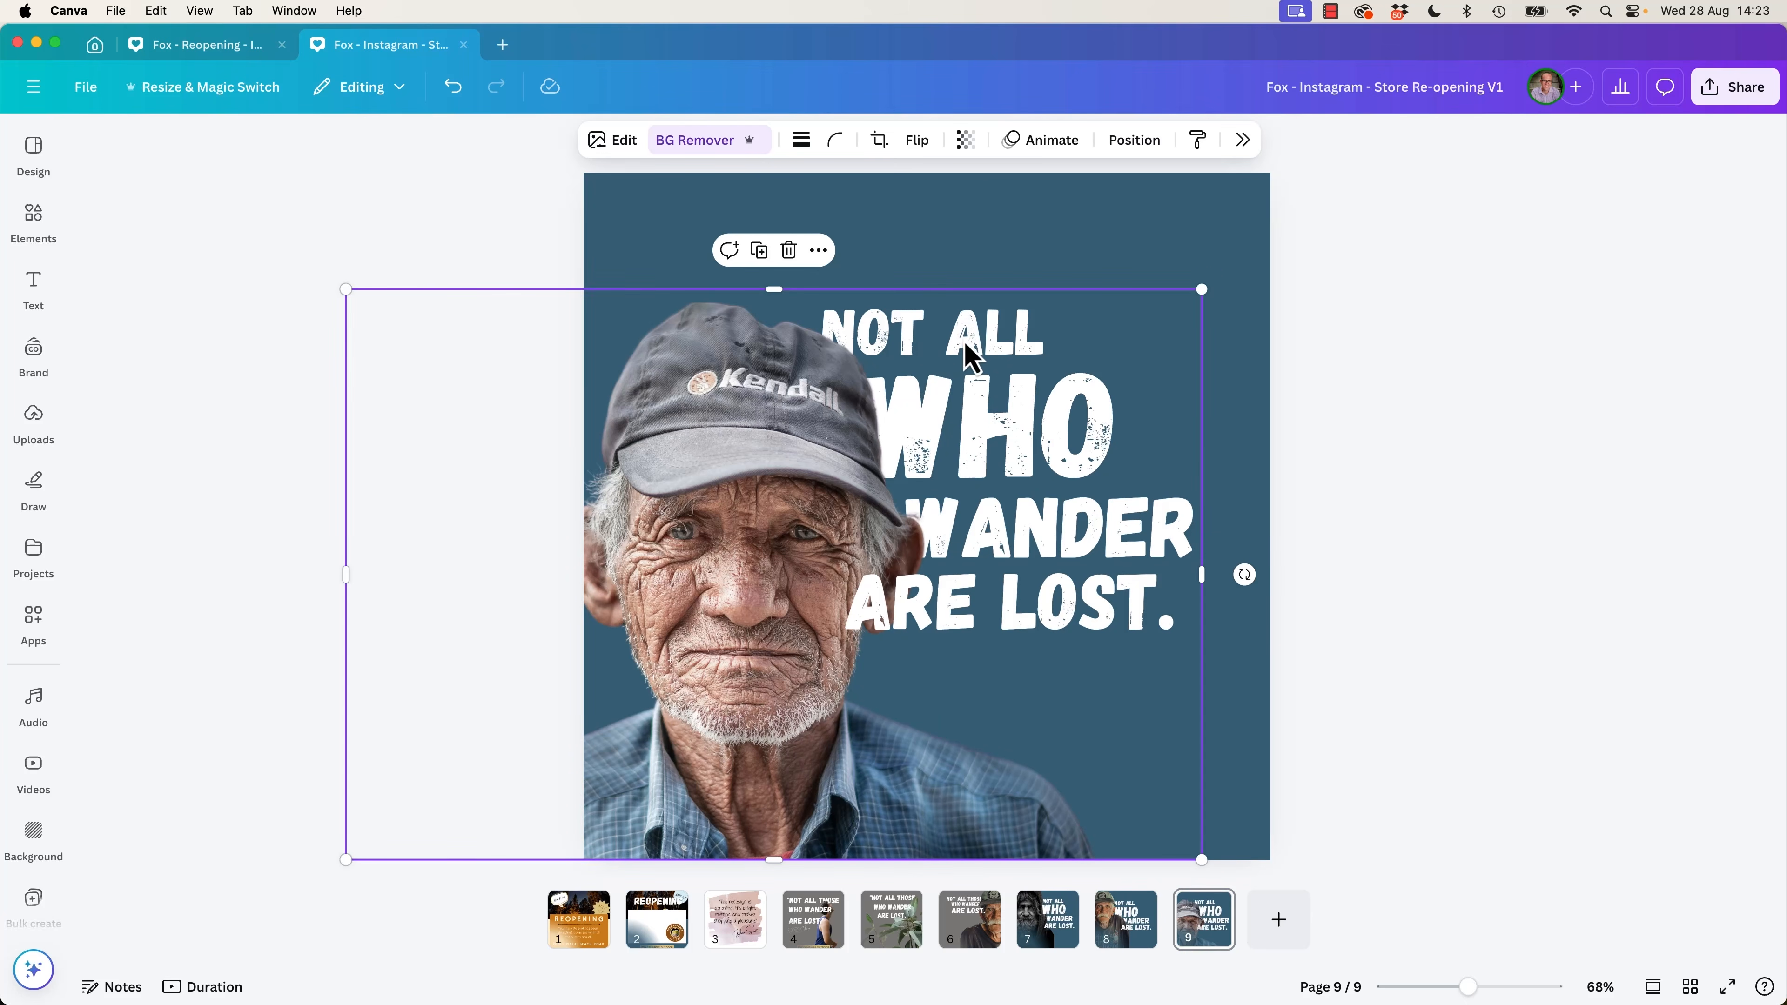
left_click_drag(833, 491, 623, 673)
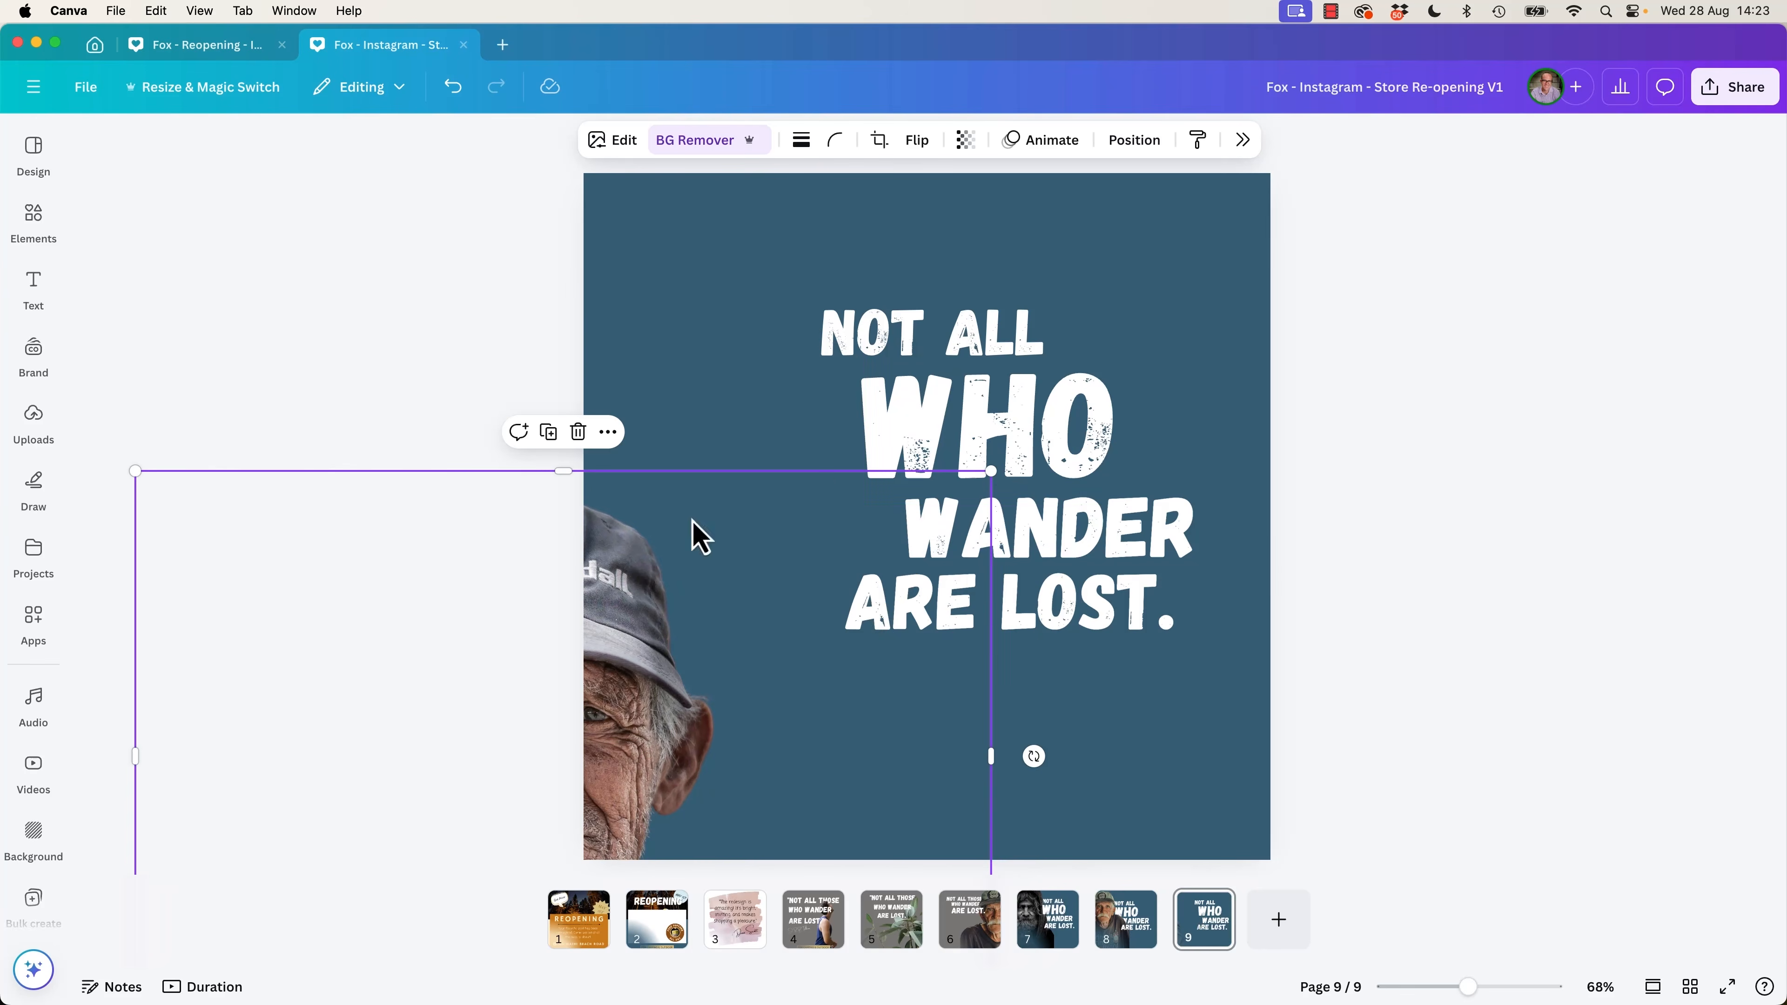
left_click(939, 468)
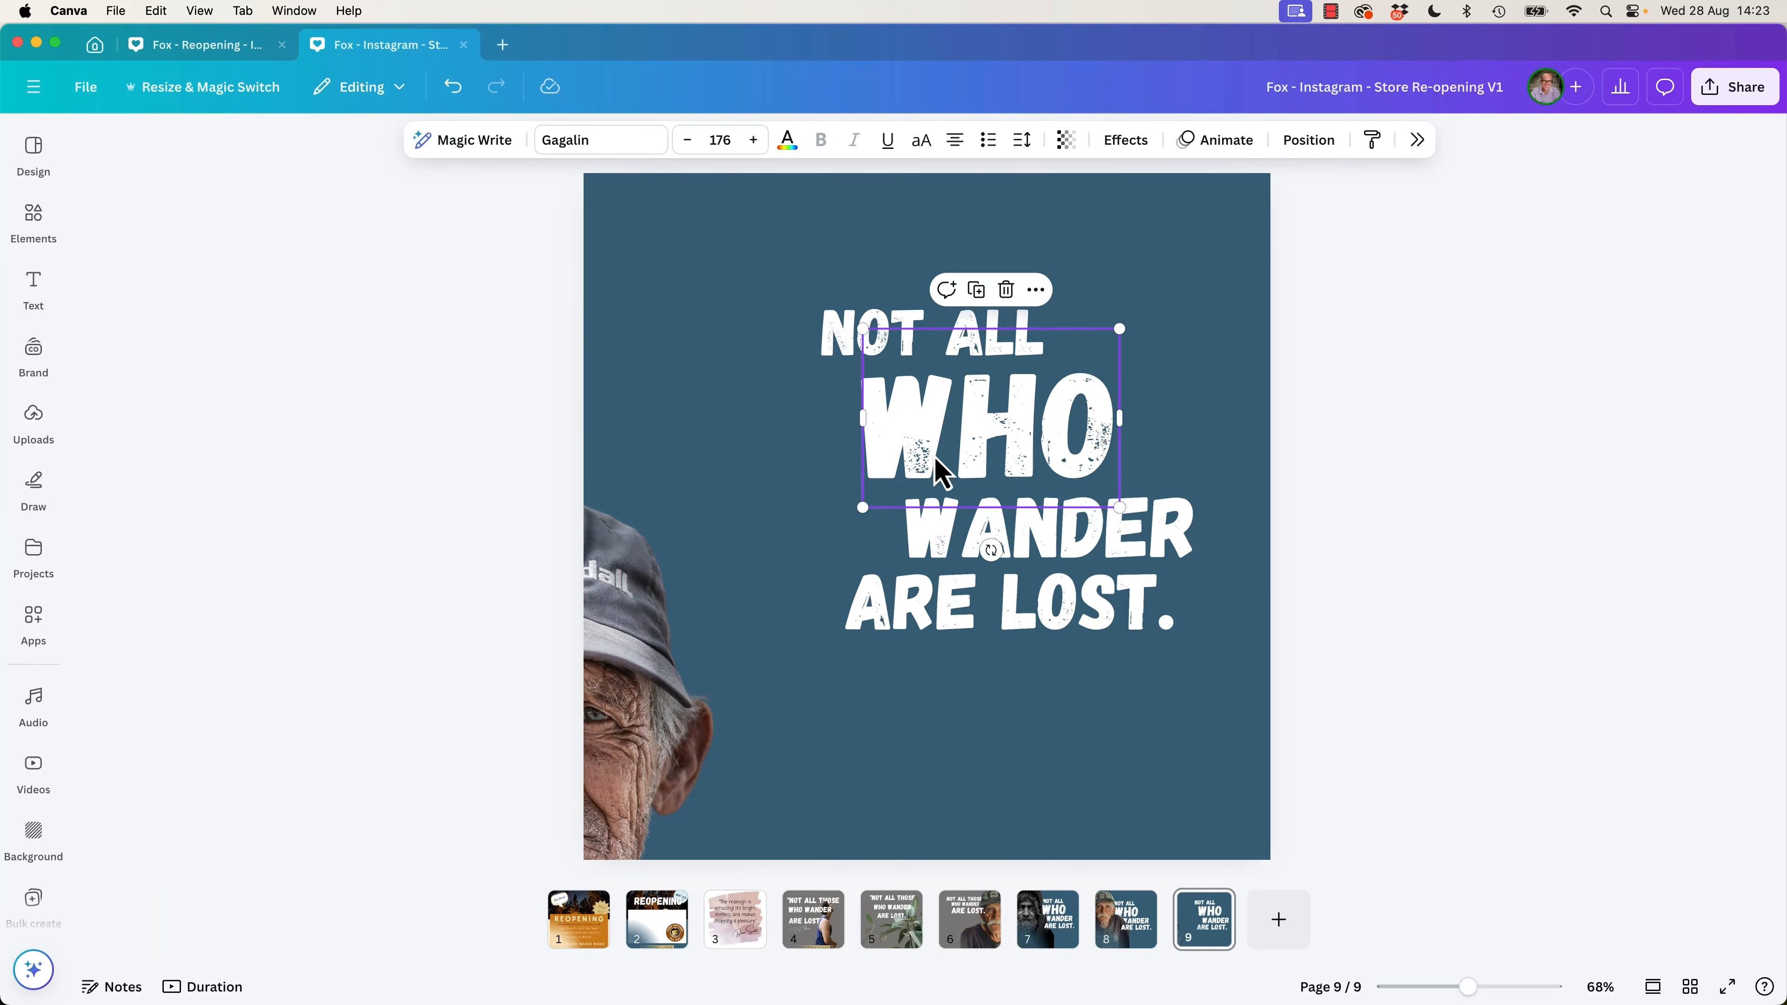
left_click_drag(999, 451, 952, 479)
left_click(1123, 545)
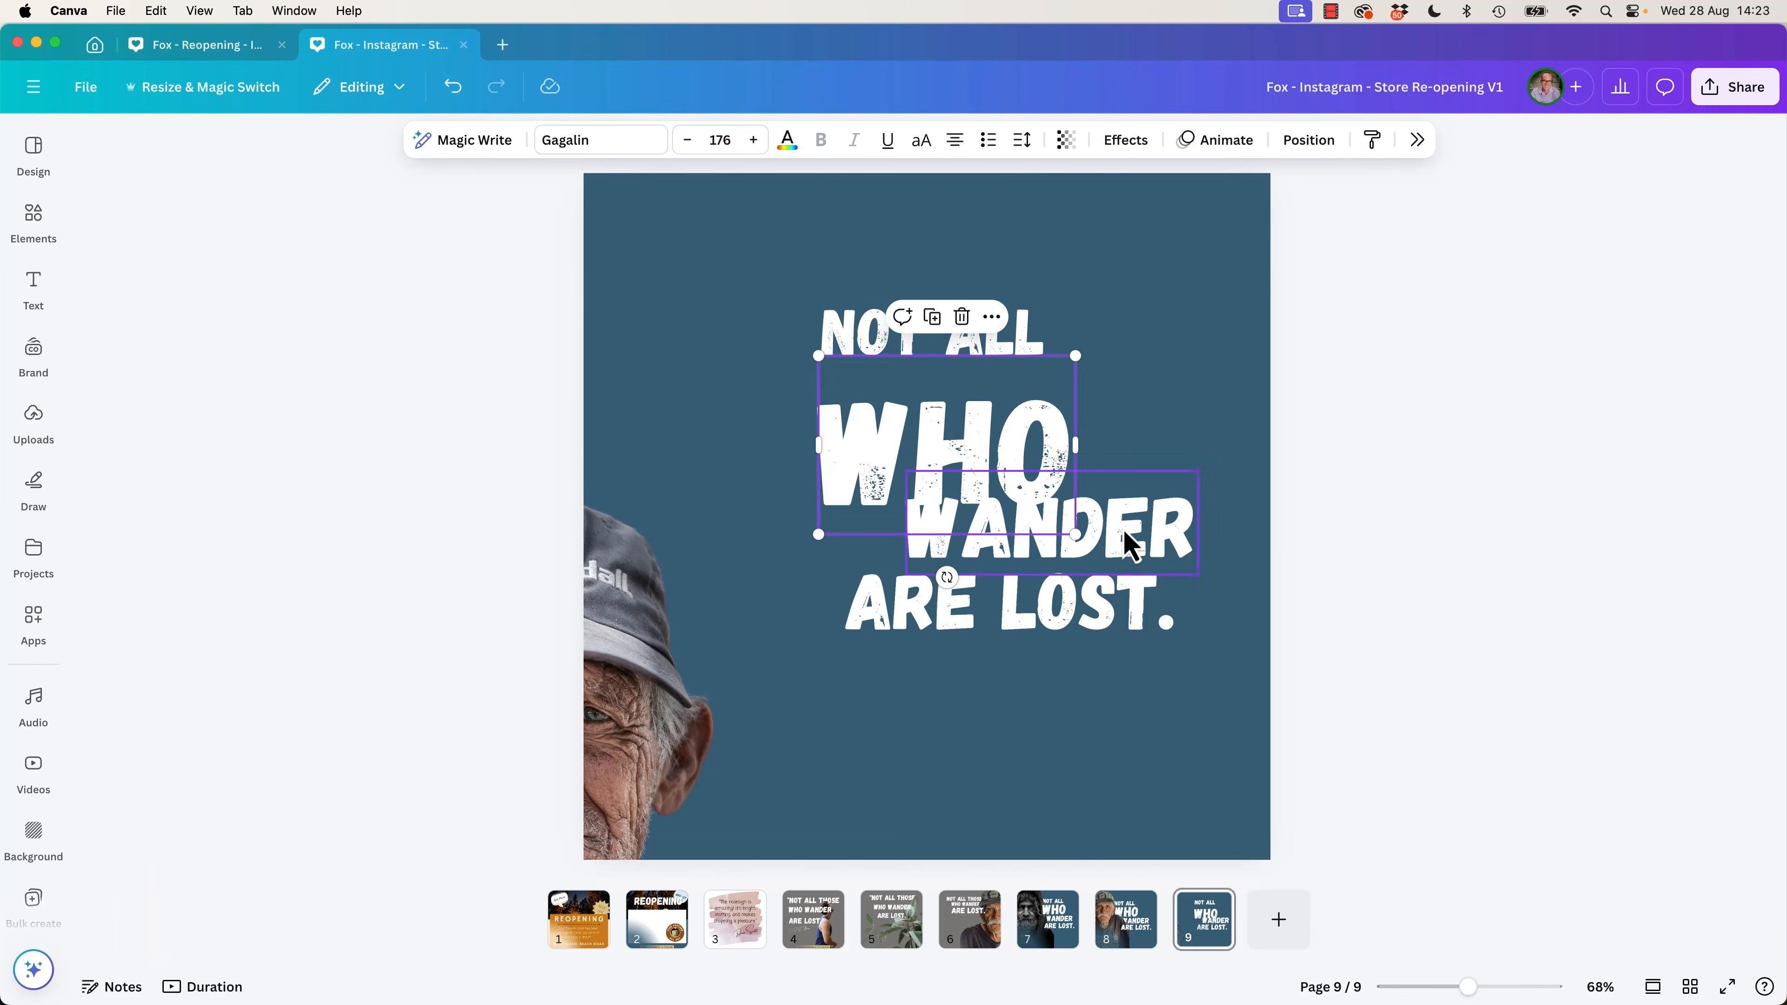
key("super+z")
key("super+z")
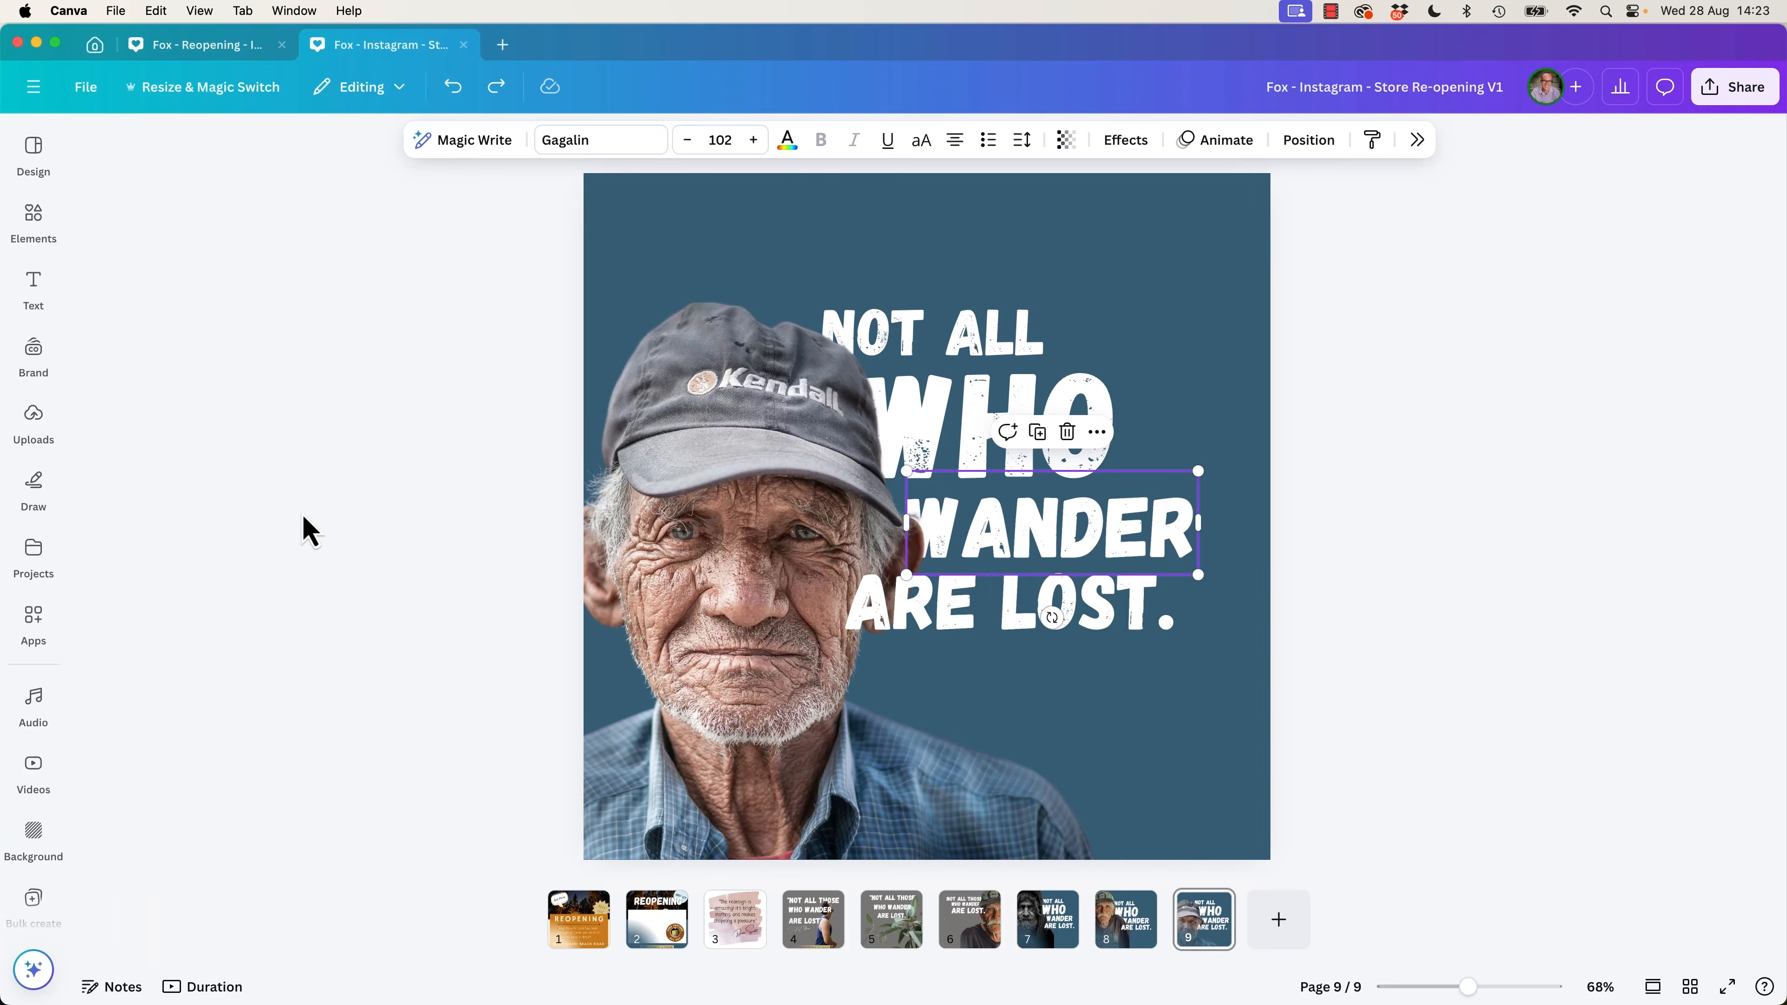
left_click(309, 533)
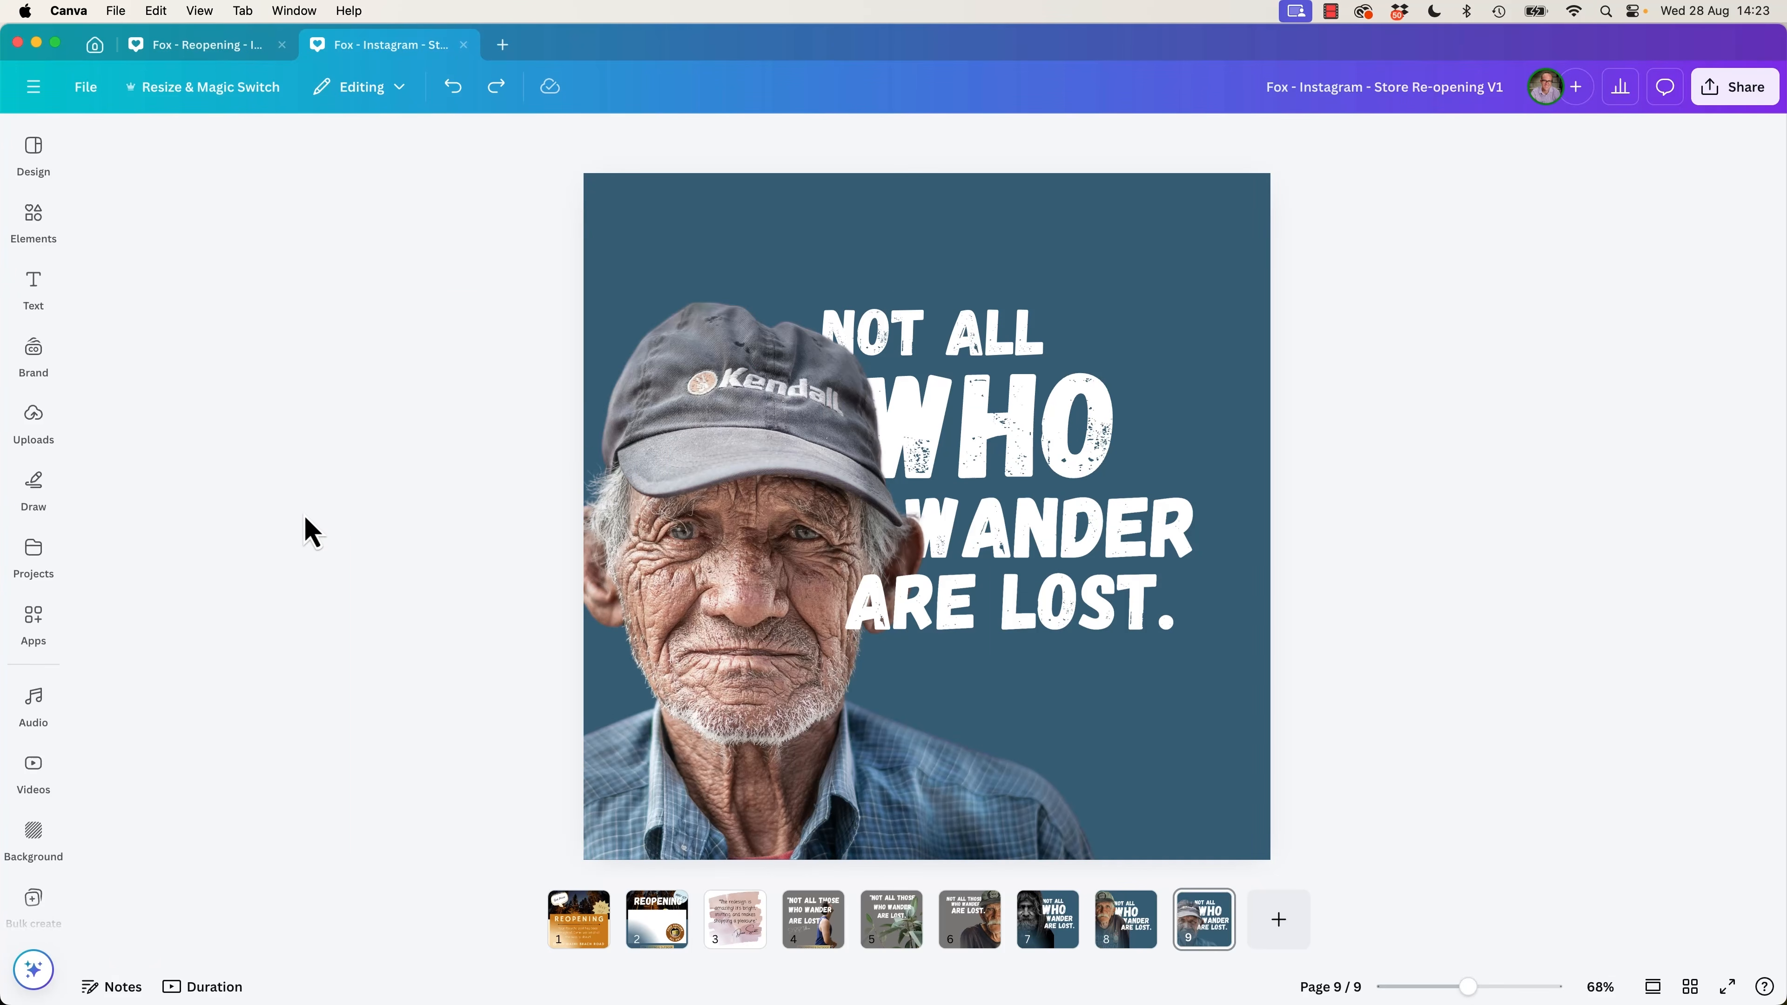
Switch back to the Fox - Reopening - Instagram - V1 design.
left_click(204, 44)
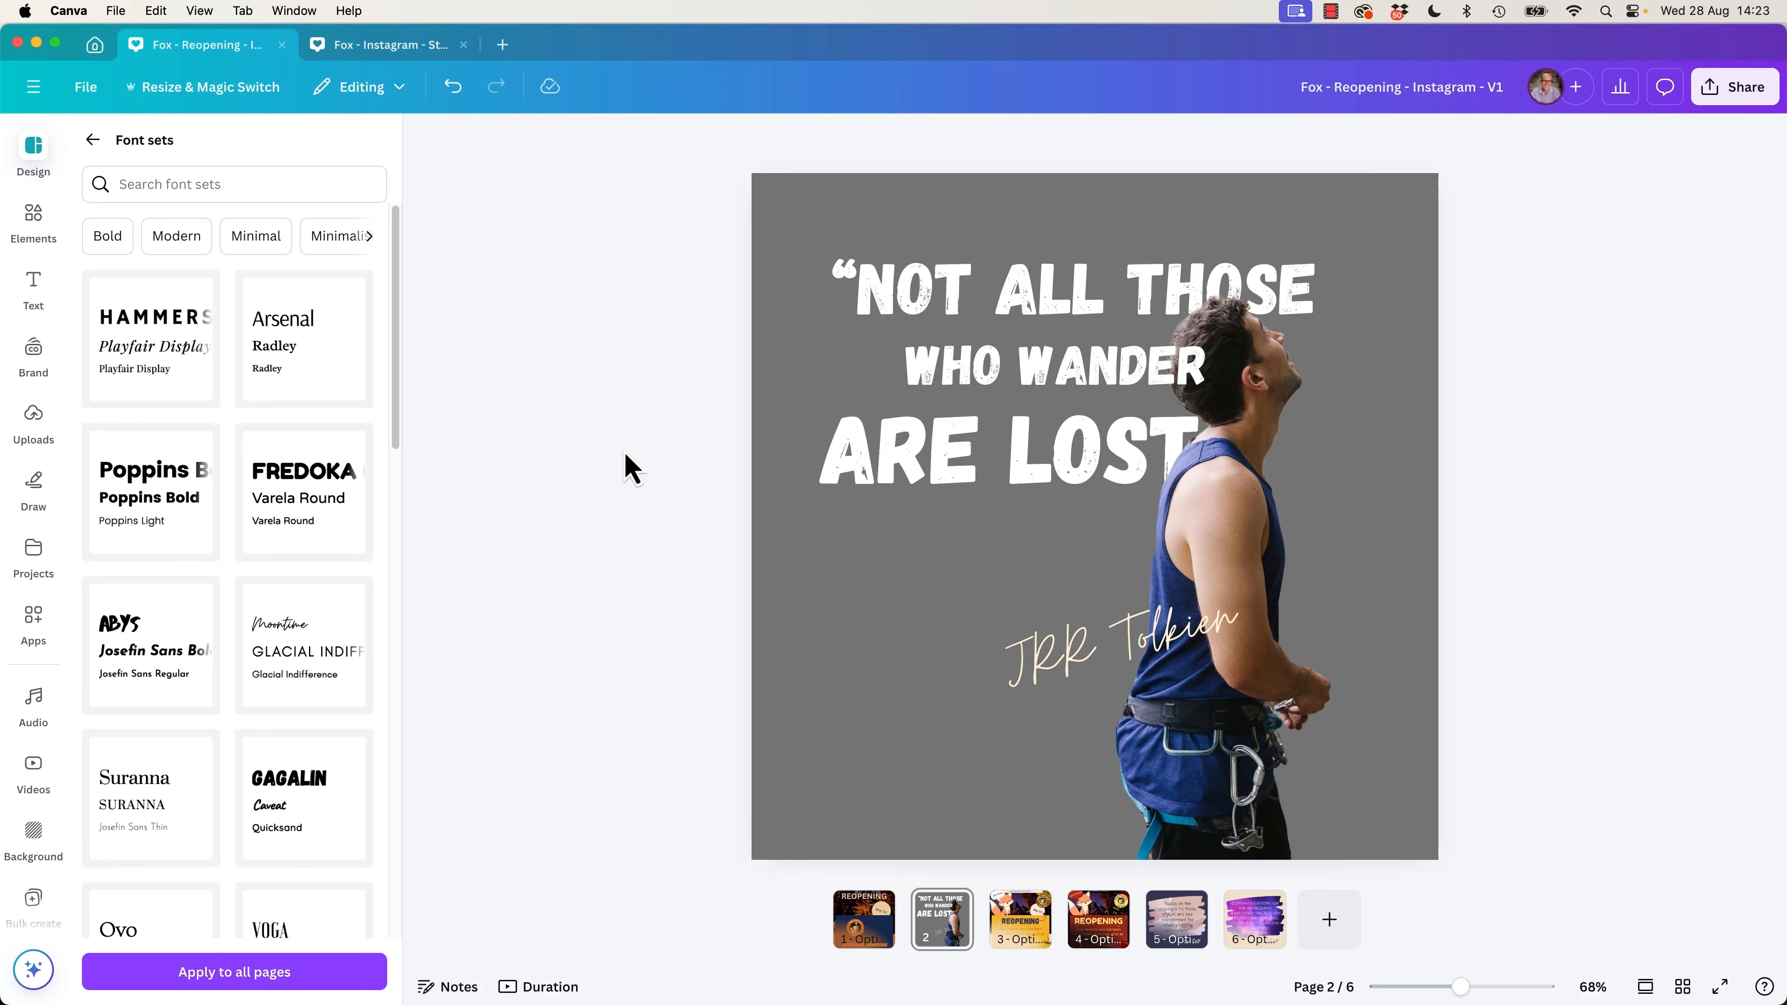
Tighten the quote's line spacing by moving "ARE LOST" up and "NOT ALL THOSE" down towards "WHO WANDER".
left_click_drag(977, 471, 977, 447)
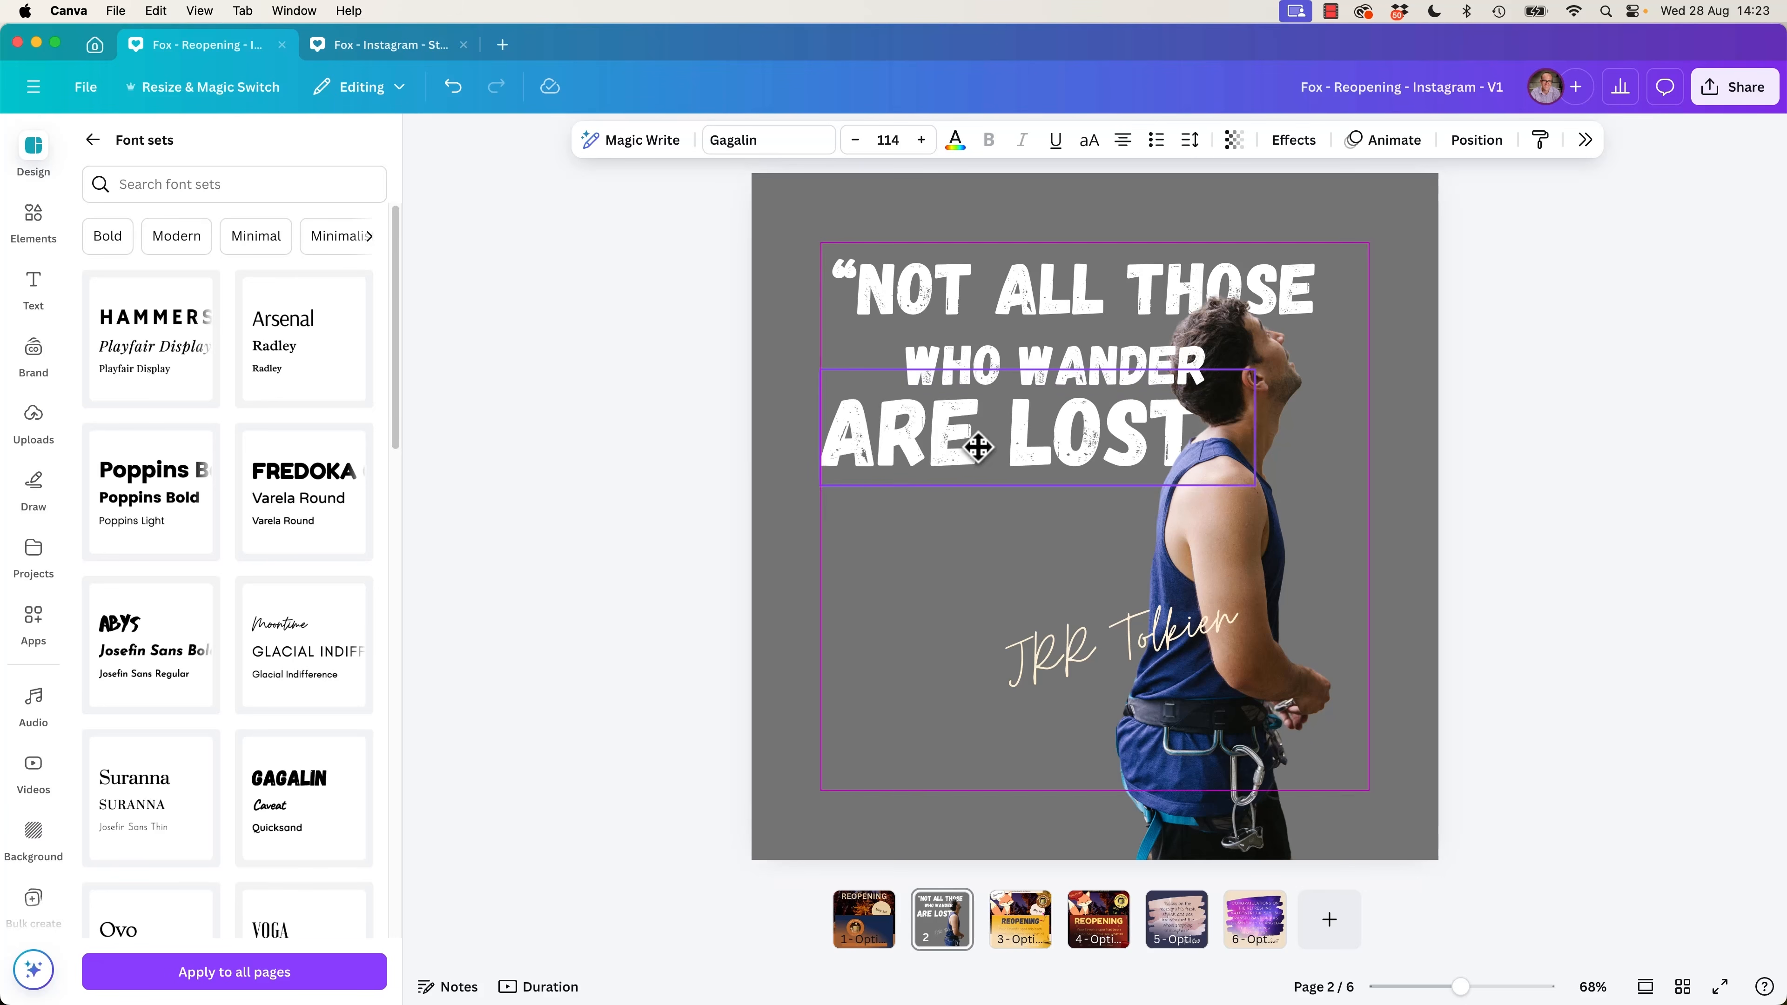
left_click_drag(1008, 291, 925, 302)
left_click(611, 447)
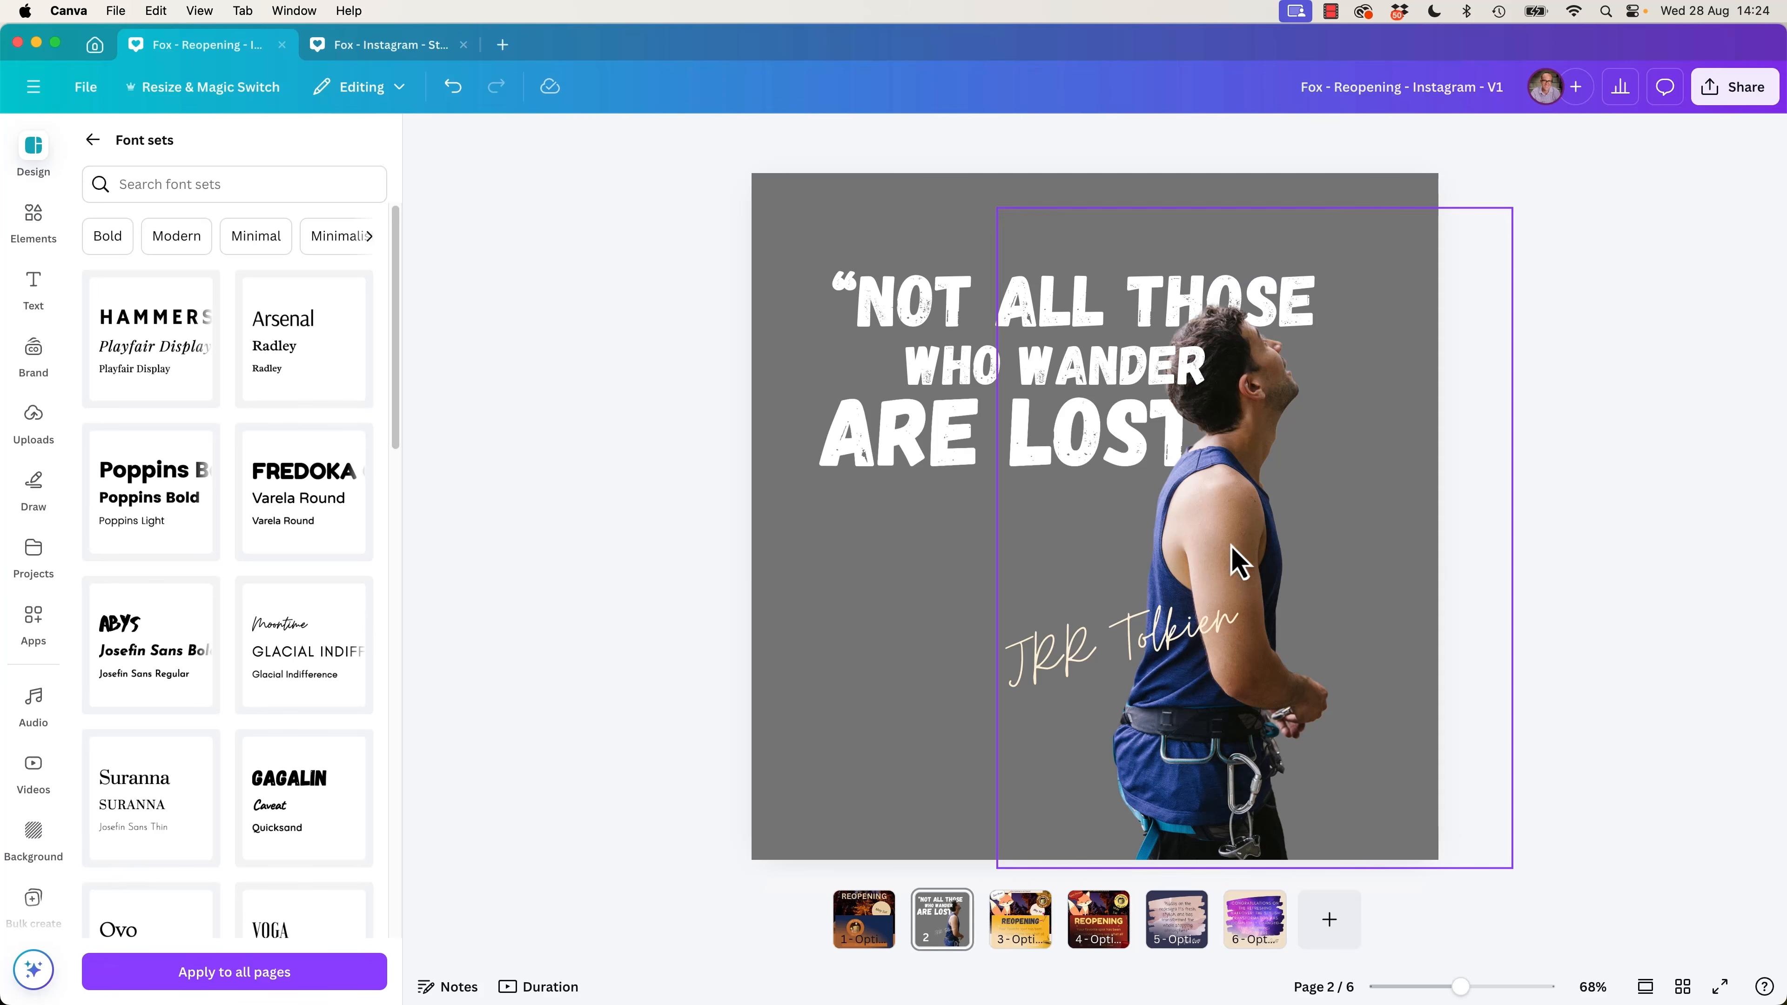
Enlarge the climber cutout and reposition it so the page's bottom edge crops him near the waist and his head overlaps the quote's right end.
left_click(1418, 563)
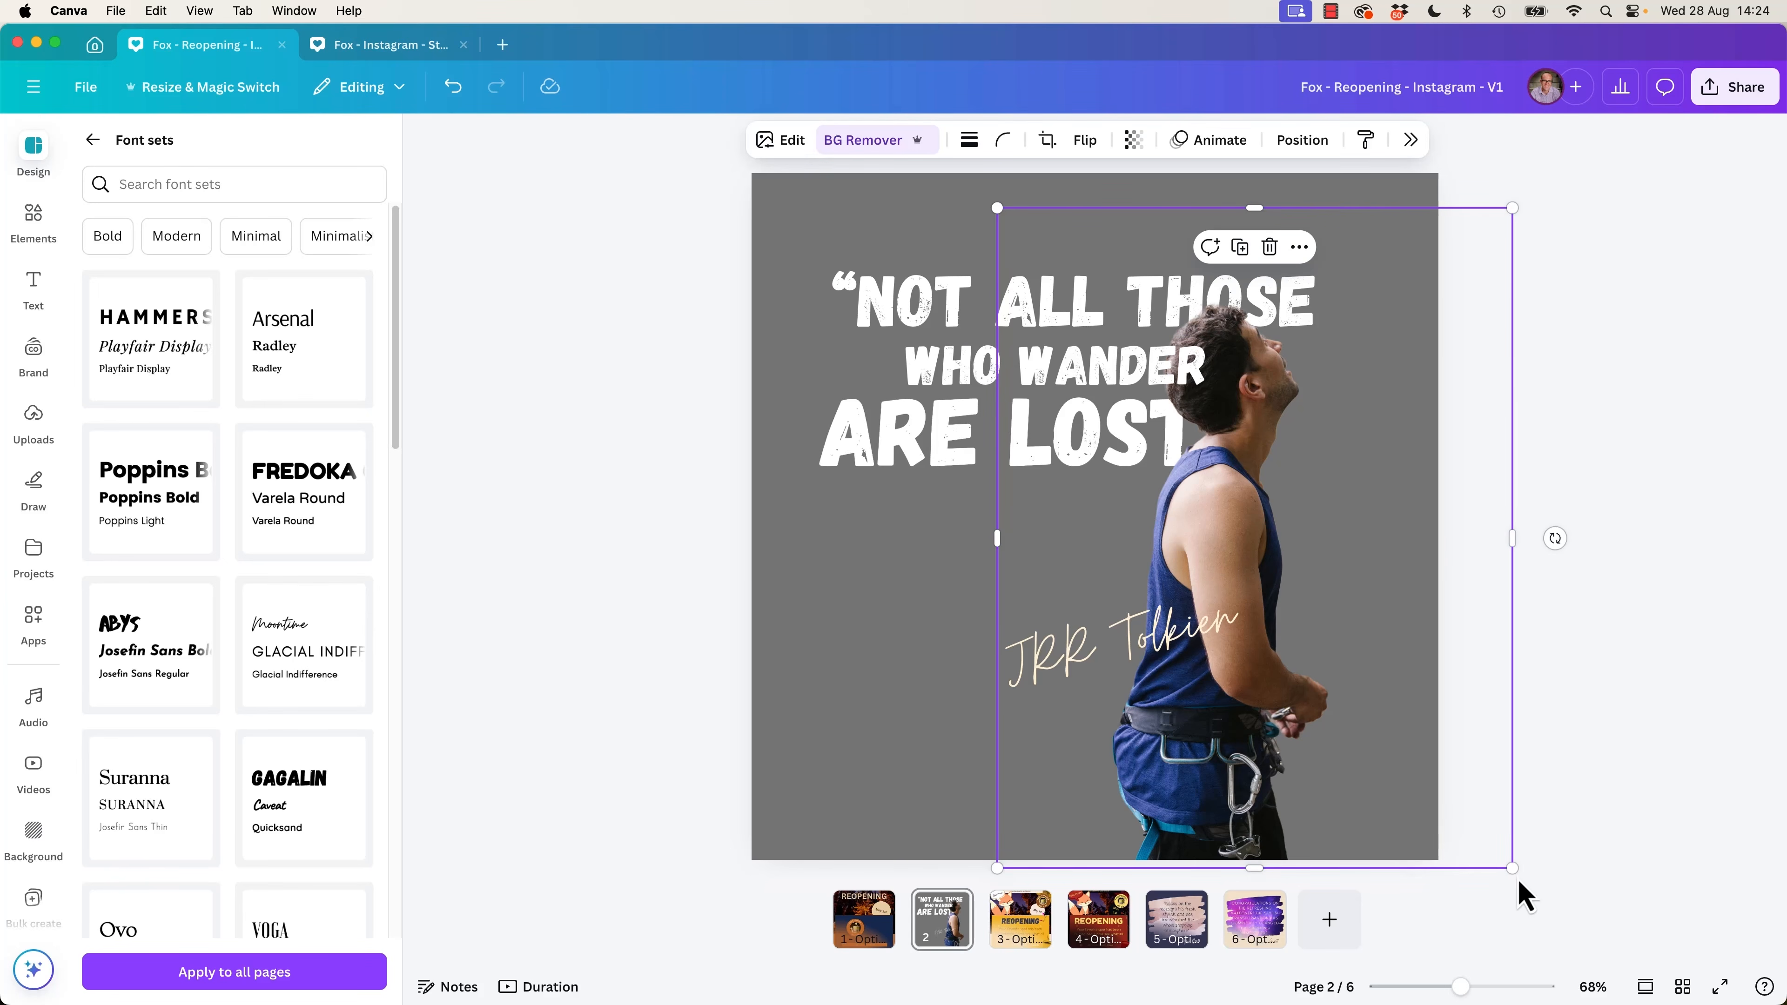
left_click_drag(1512, 872, 1616, 966)
left_click_drag(1325, 802, 1283, 750)
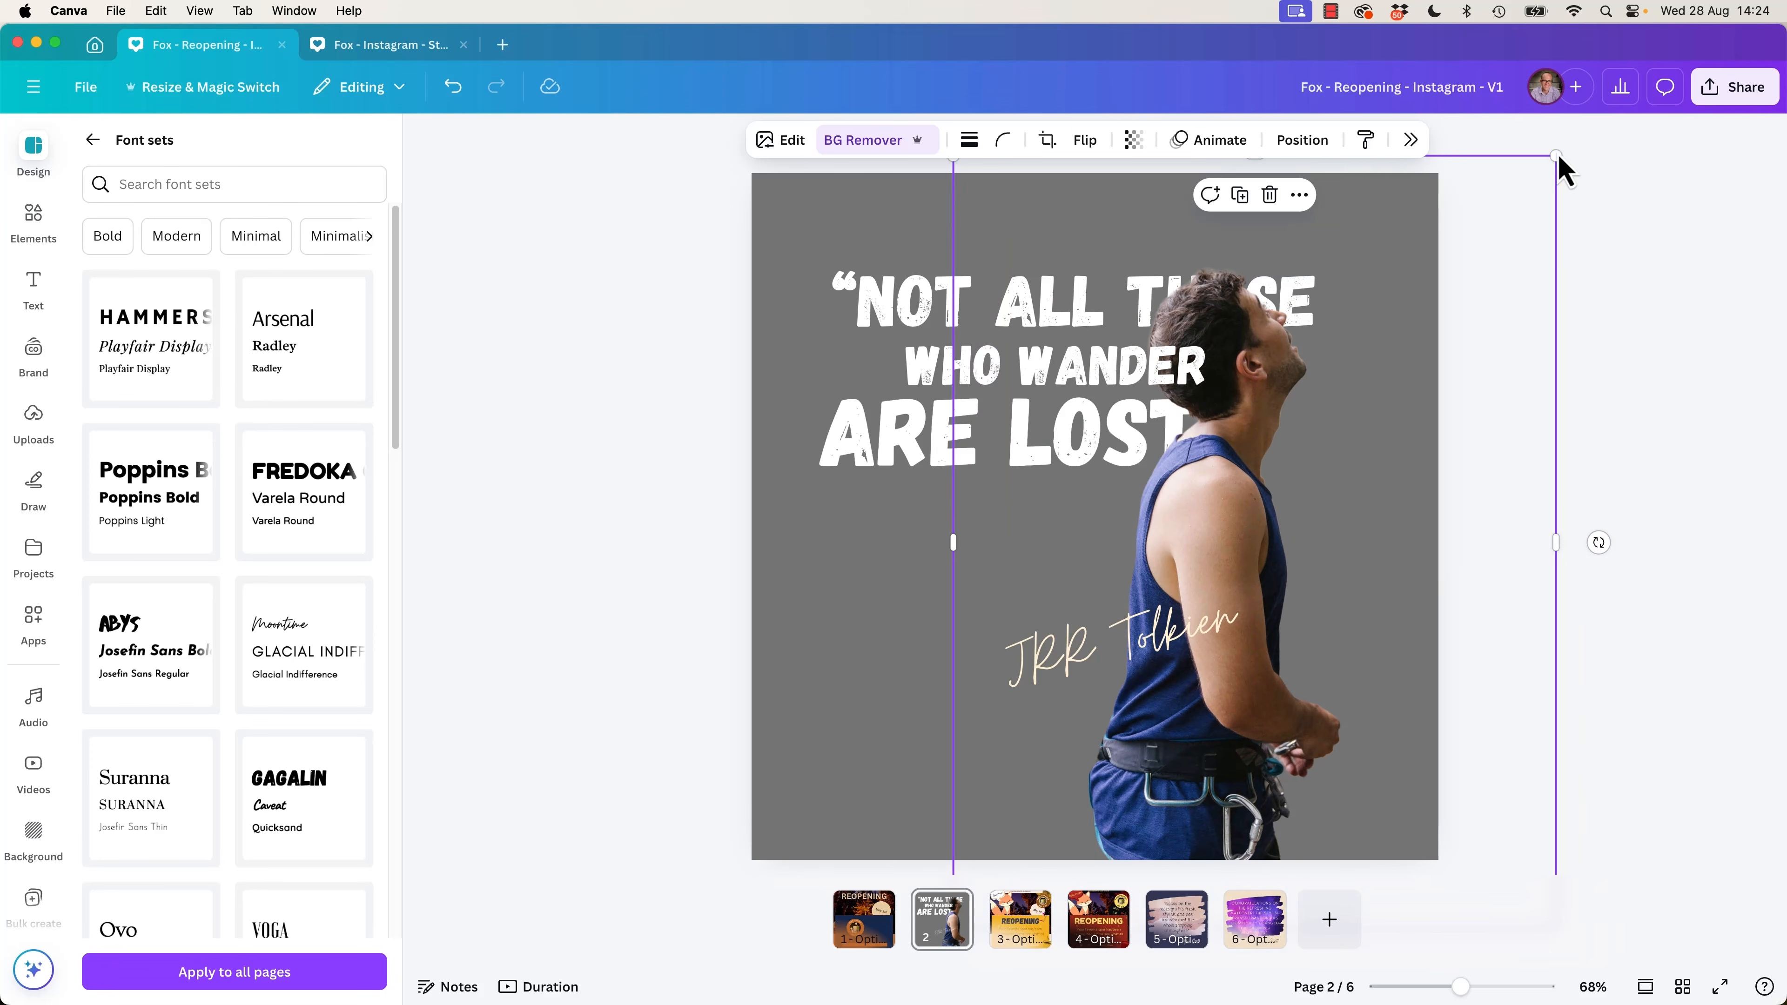
left_click_drag(1556, 156, 1659, 88)
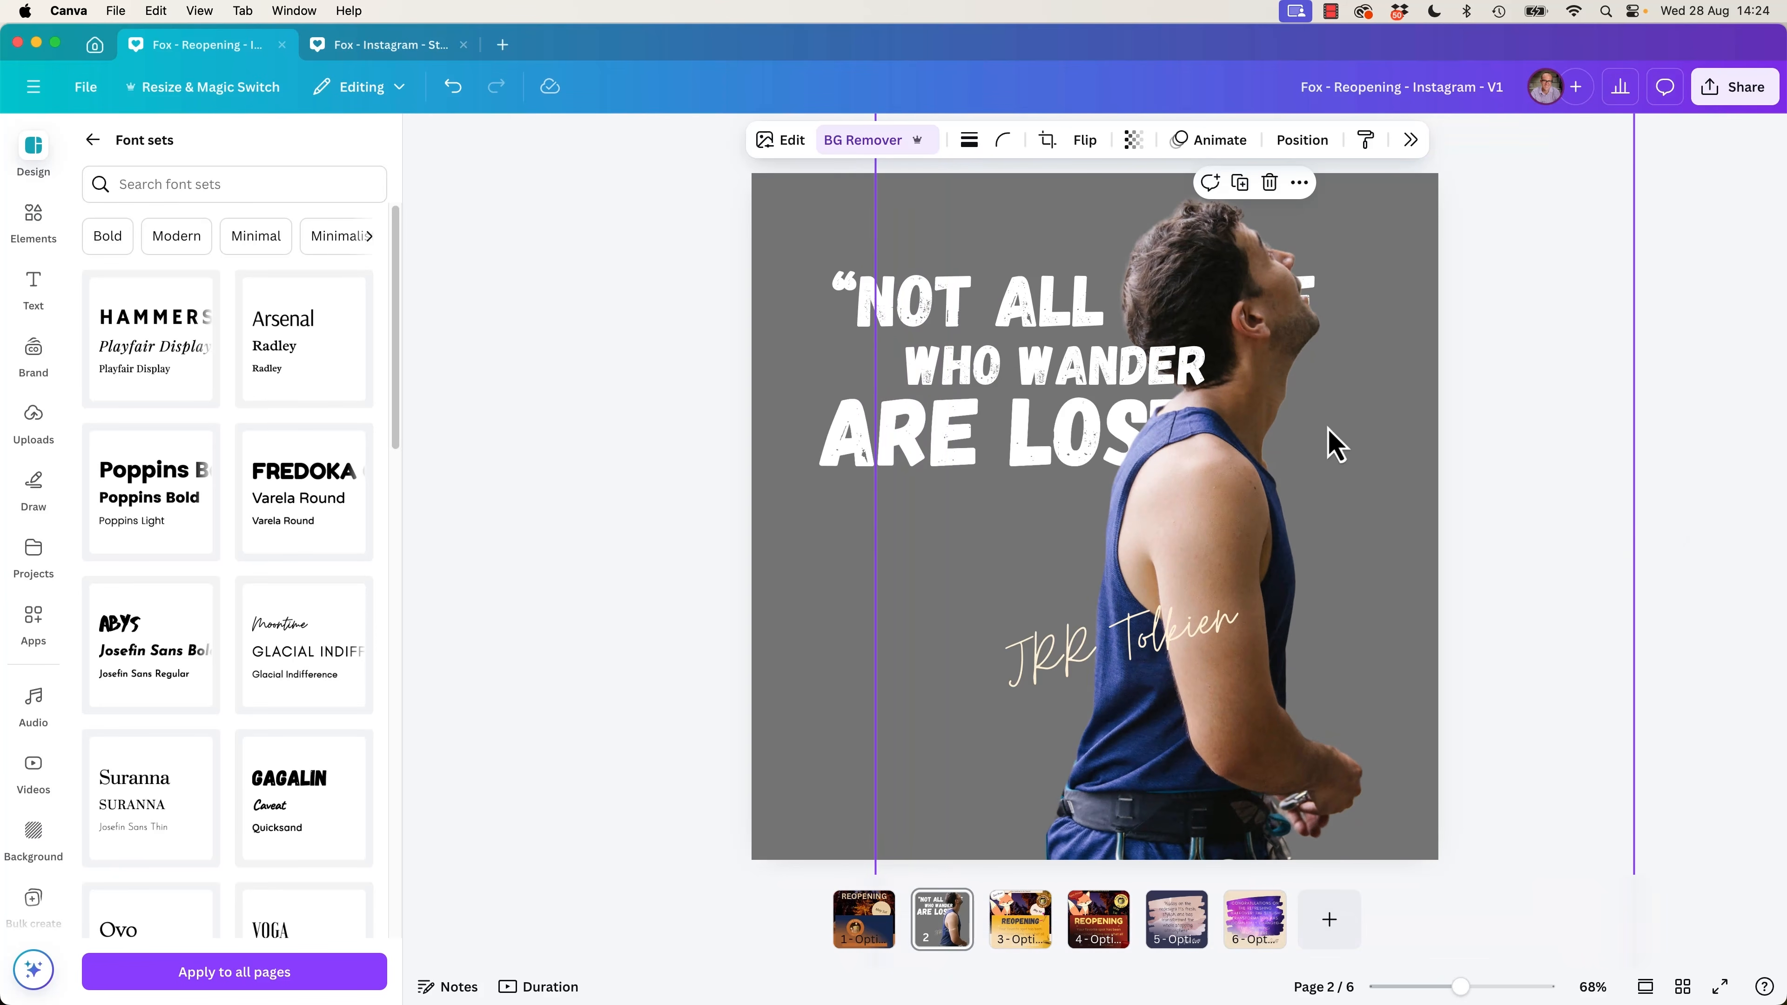
left_click_drag(1276, 502, 1308, 594)
left_click_drag(1255, 356, 1255, 357)
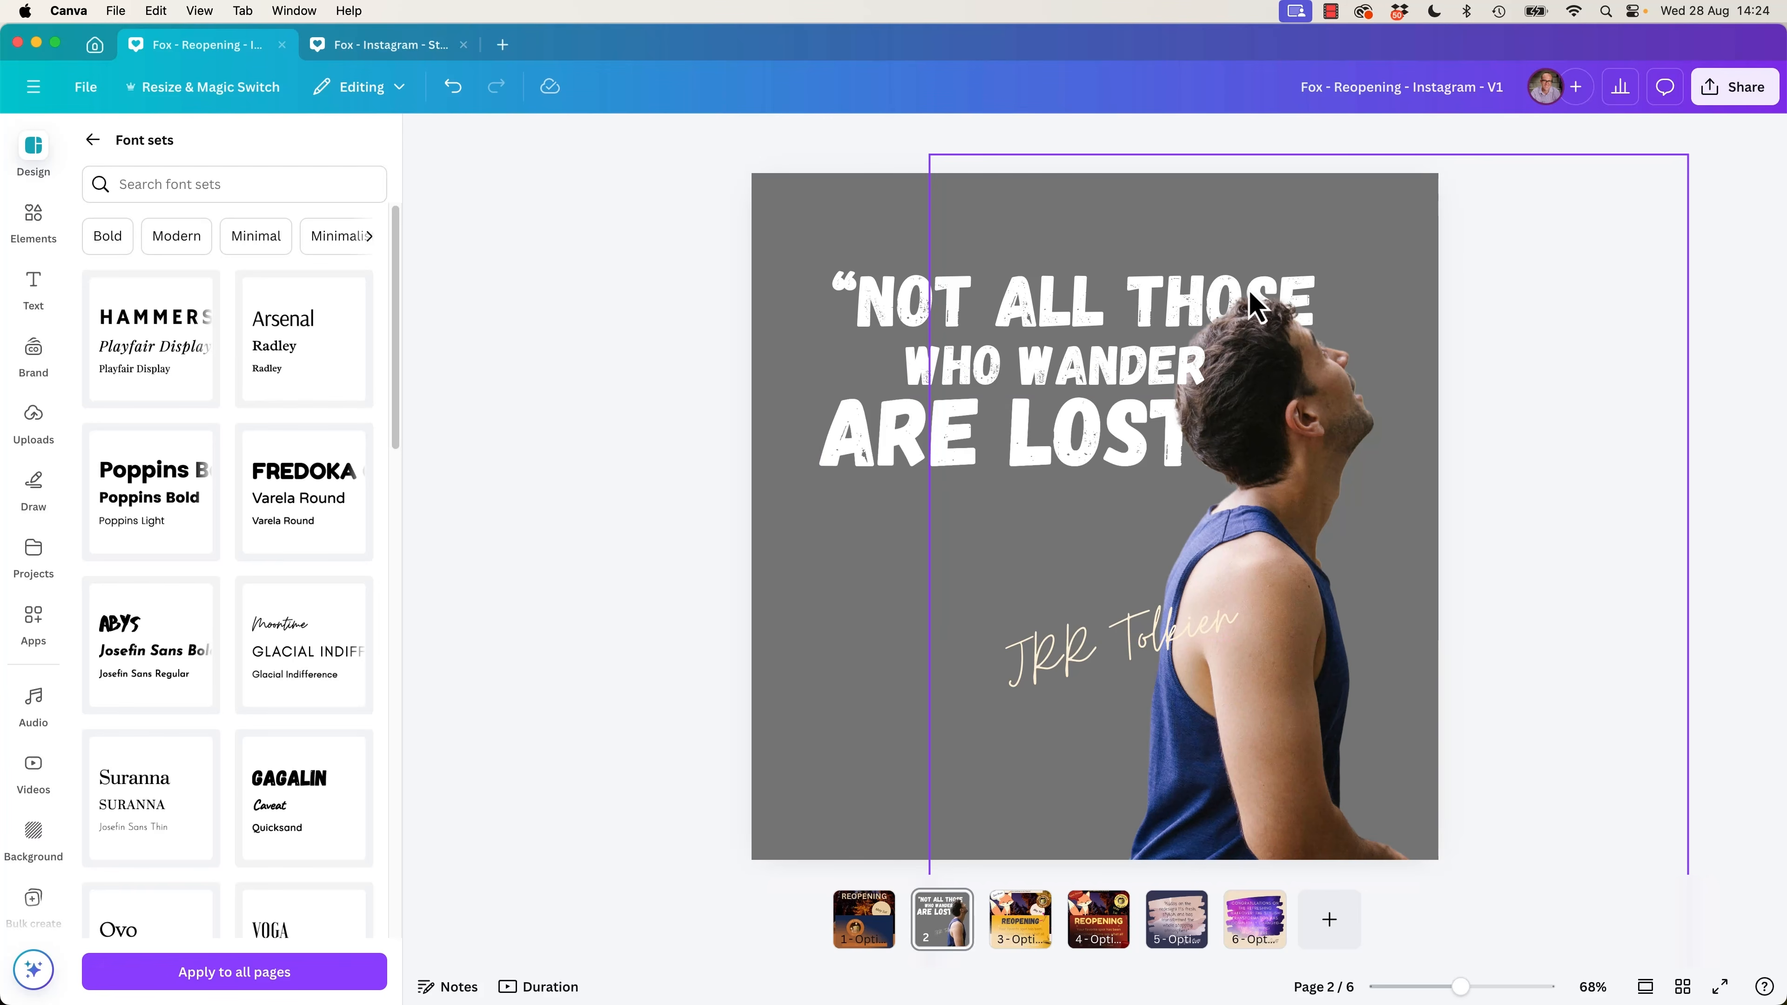